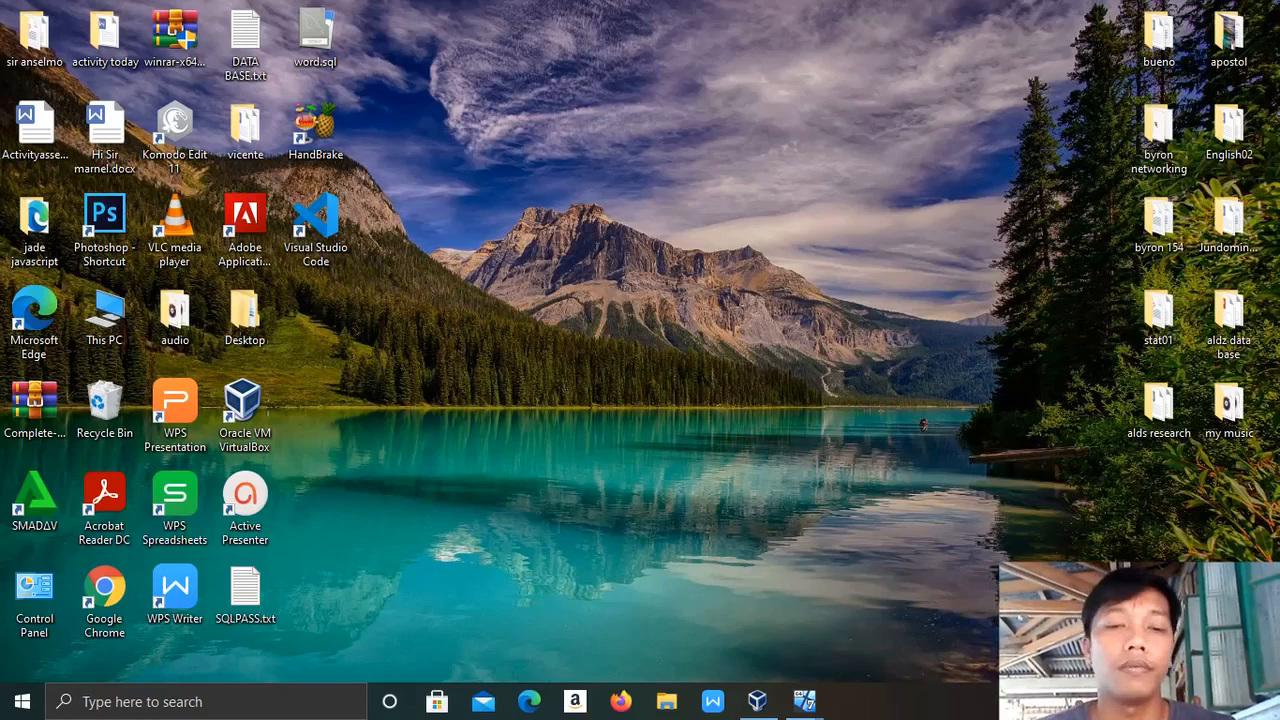
Attach the windows serverR2 VM's Adapter 1 to Internal Network 'intnet' and save the setting.
mouse_move(805, 701)
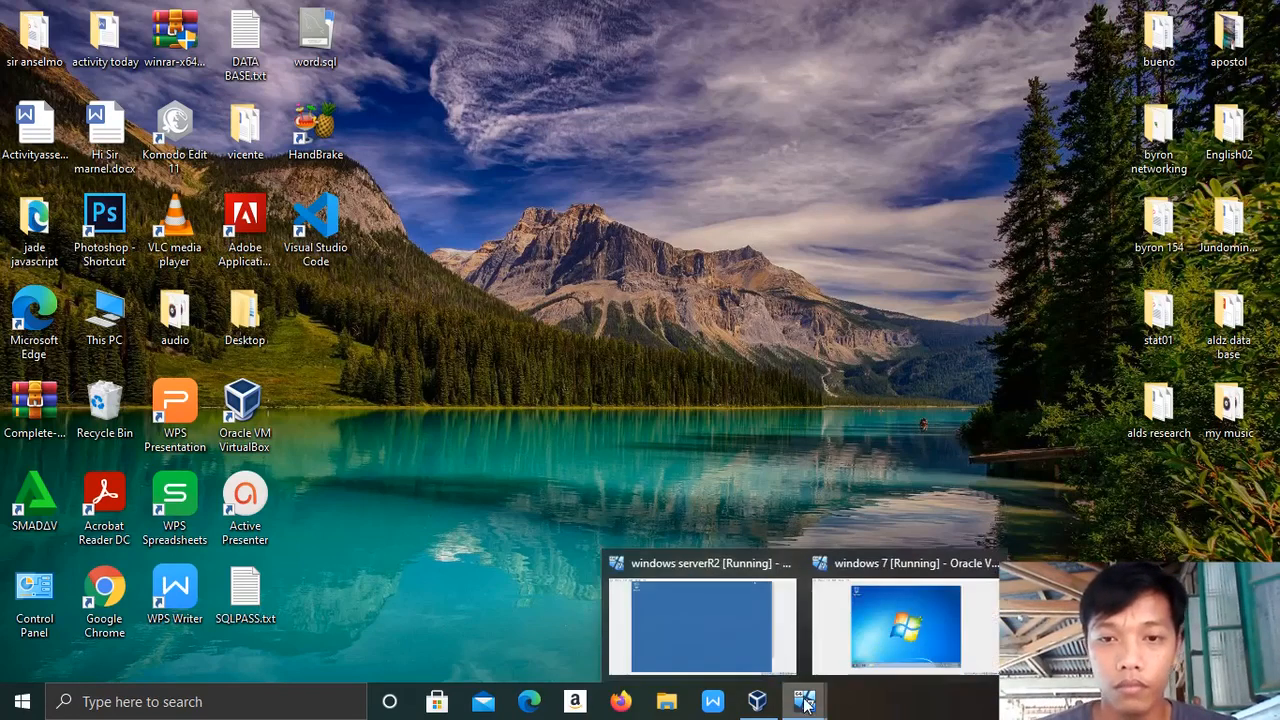
click(708, 635)
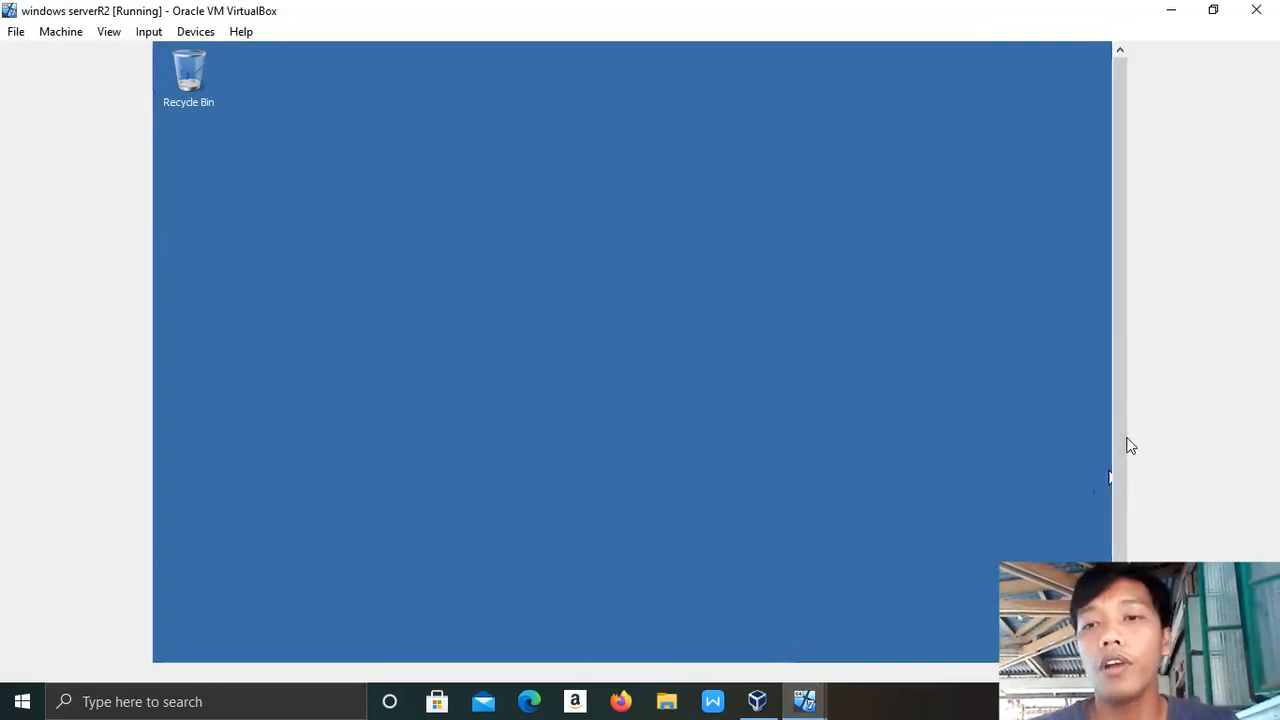
drag(1125, 453, 1124, 548)
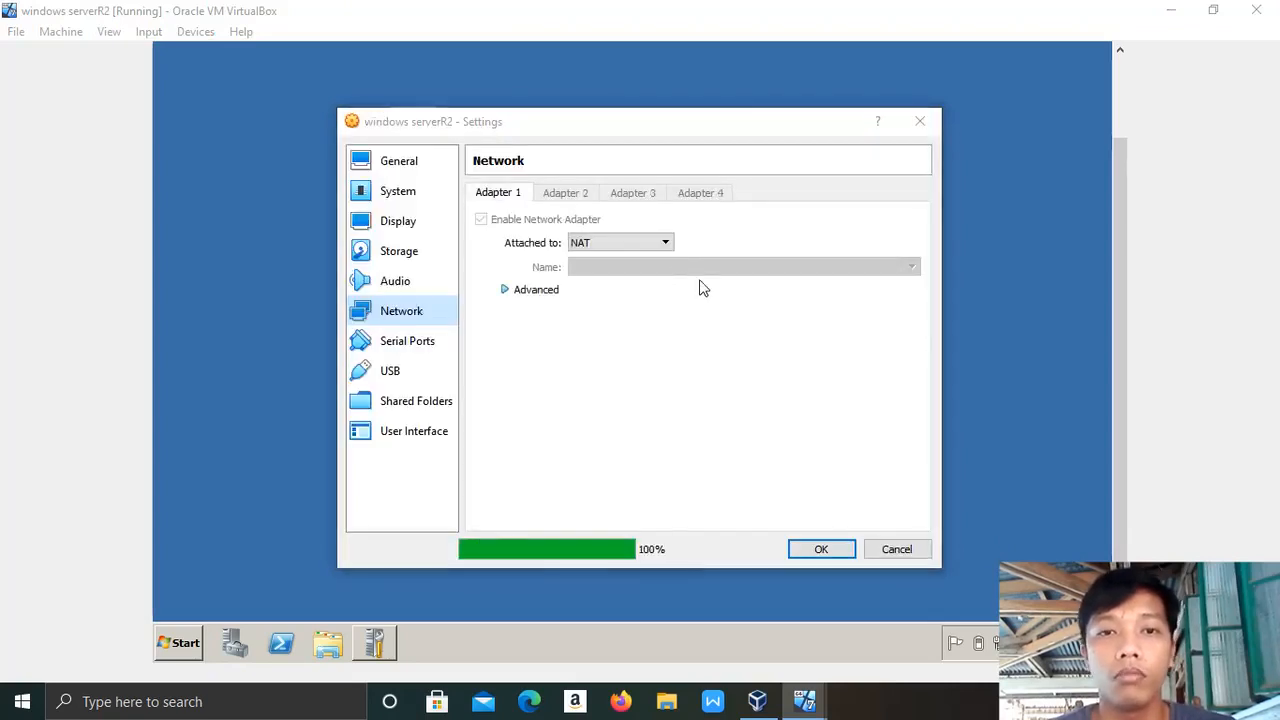
click(660, 245)
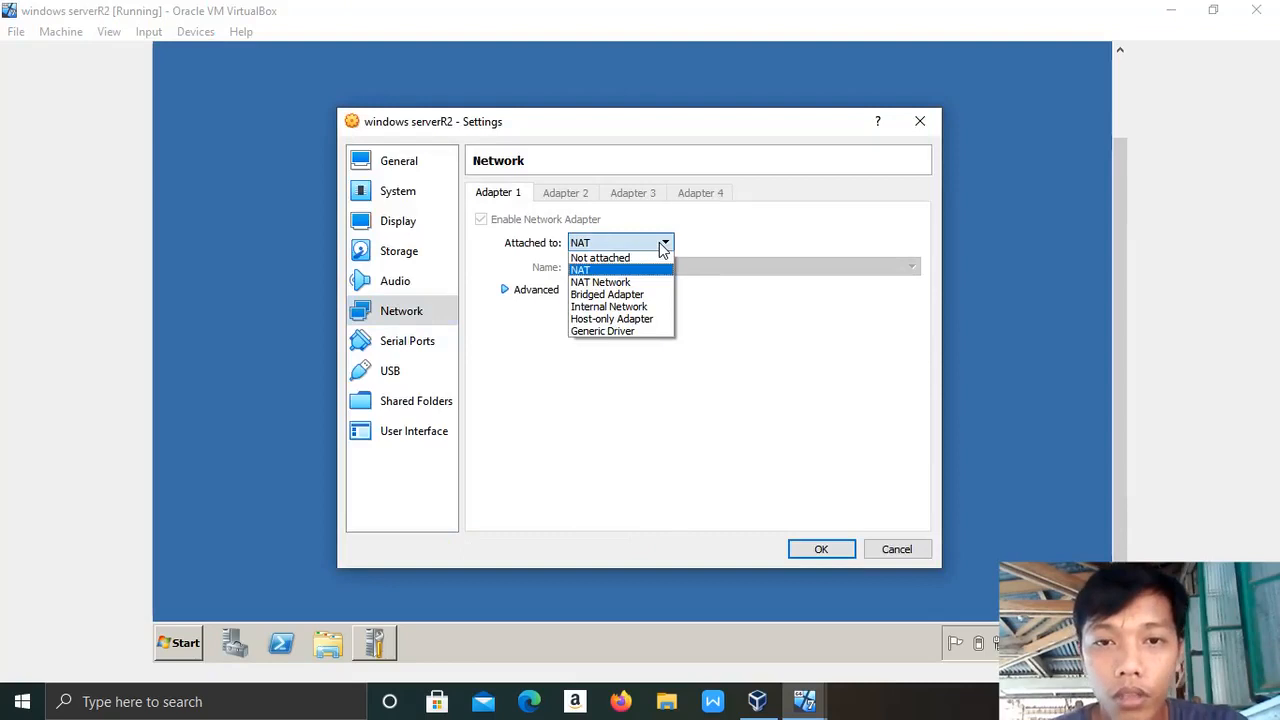
click(650, 307)
click(814, 541)
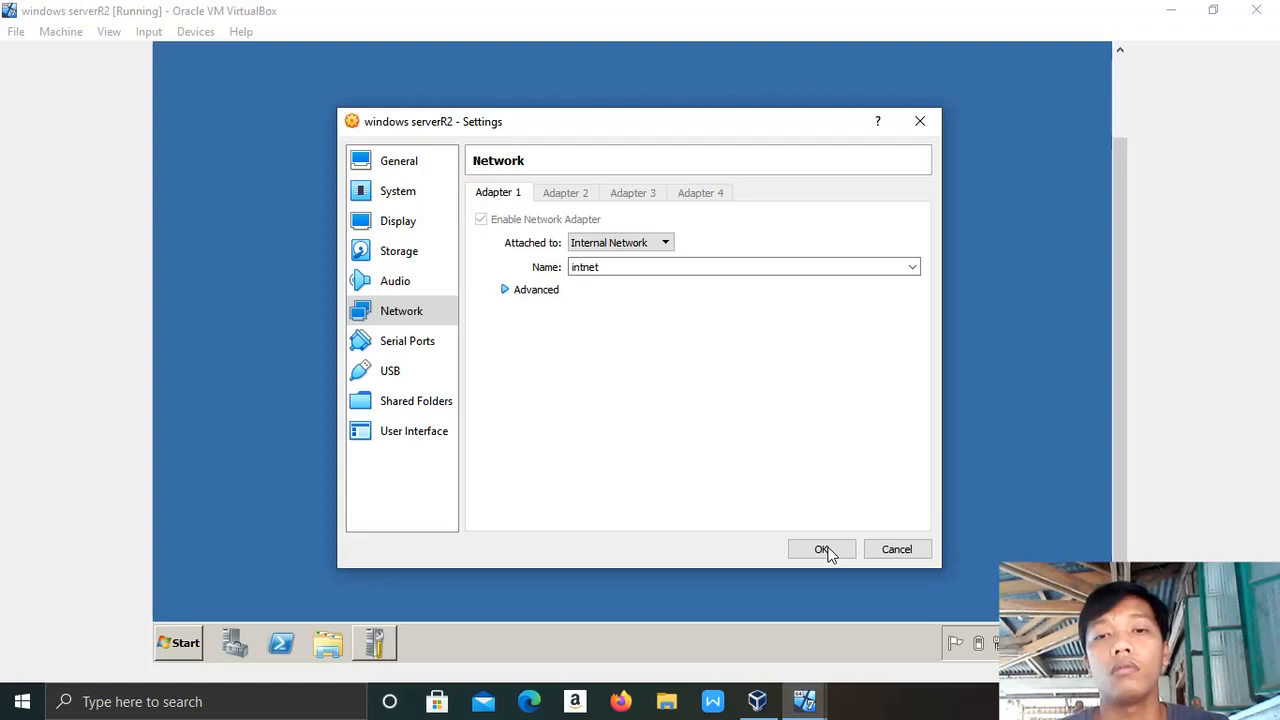
click(917, 125)
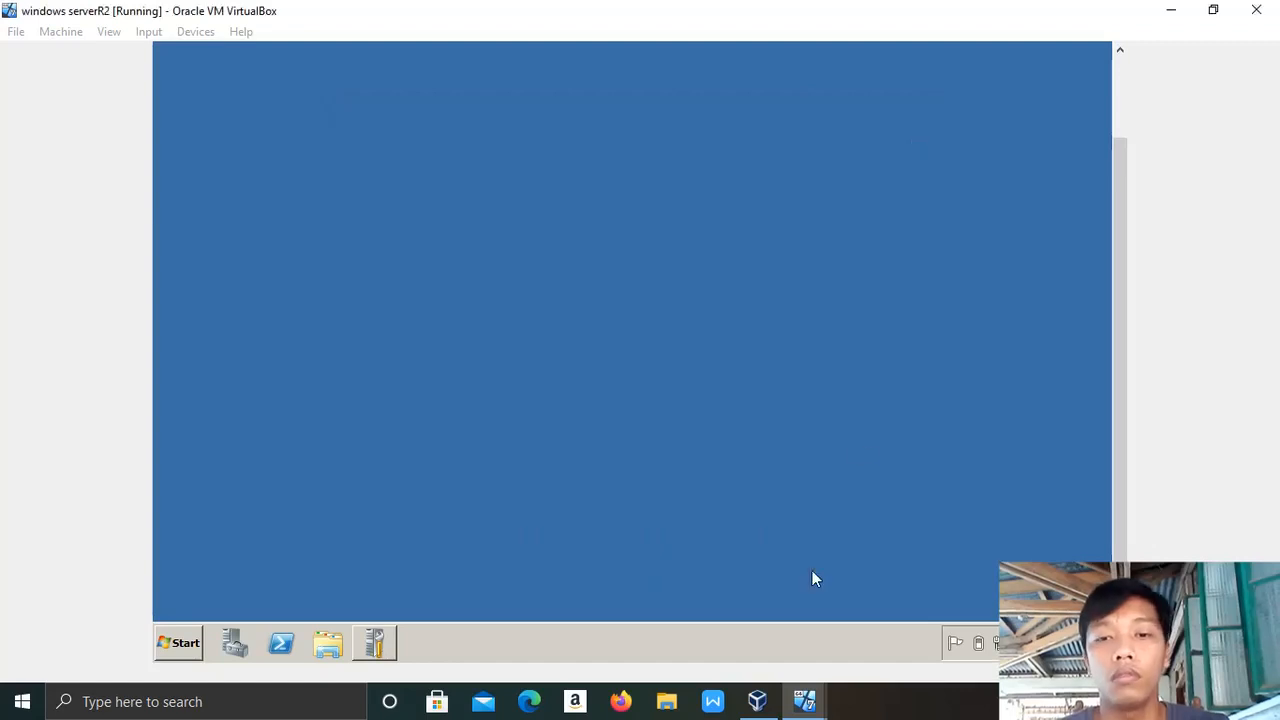
Attach the windows 7 VM's Adapter 1 to Internal Network 'intnet' and save the setting.
mouse_move(804, 701)
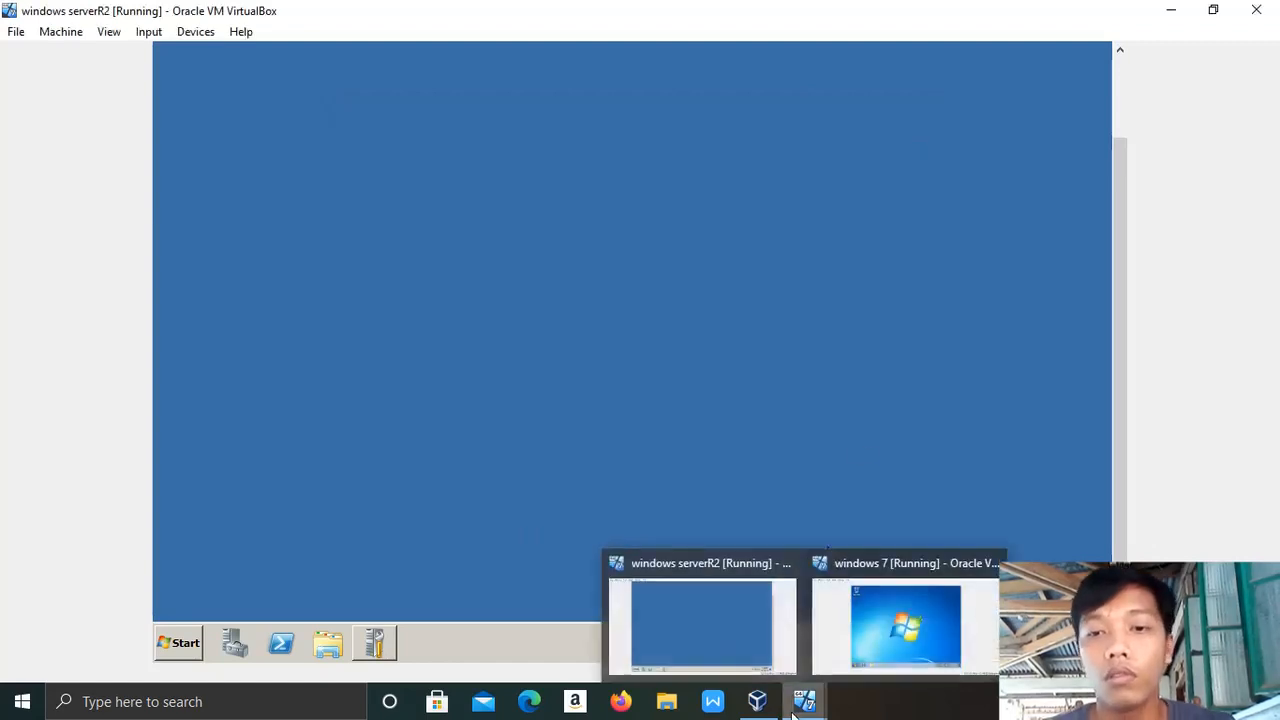
click(891, 633)
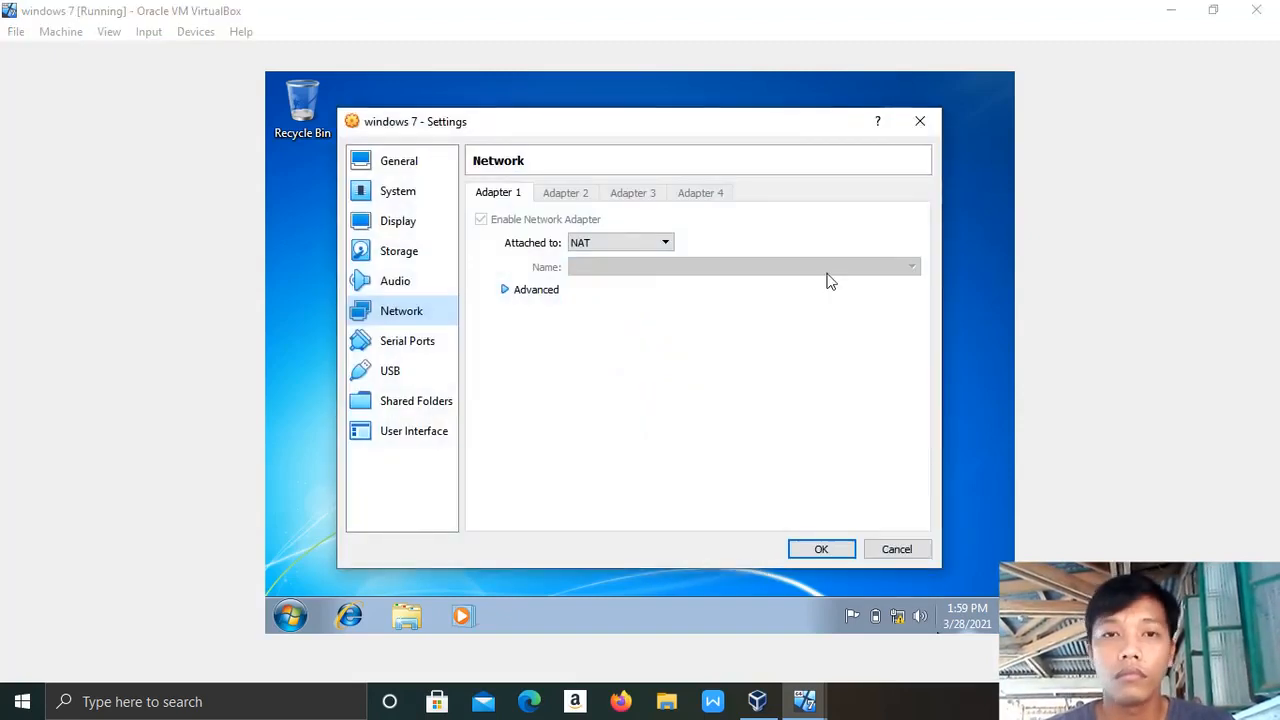
click(658, 243)
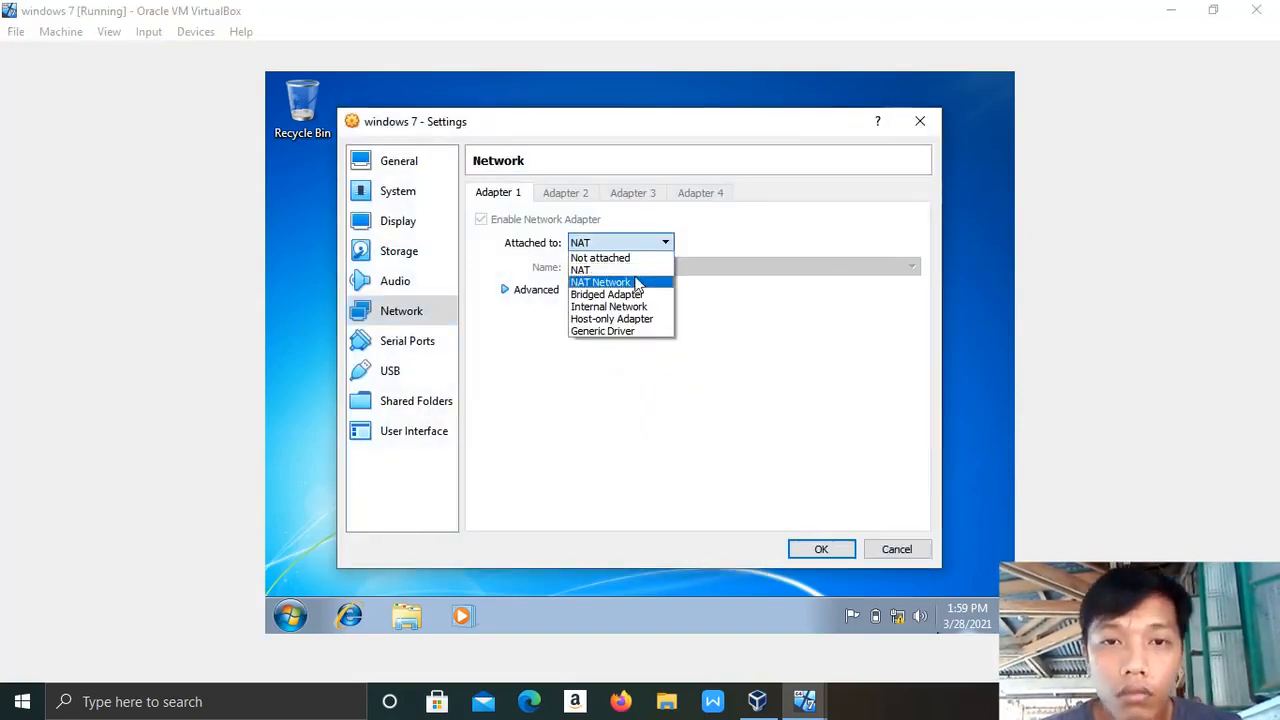
click(628, 306)
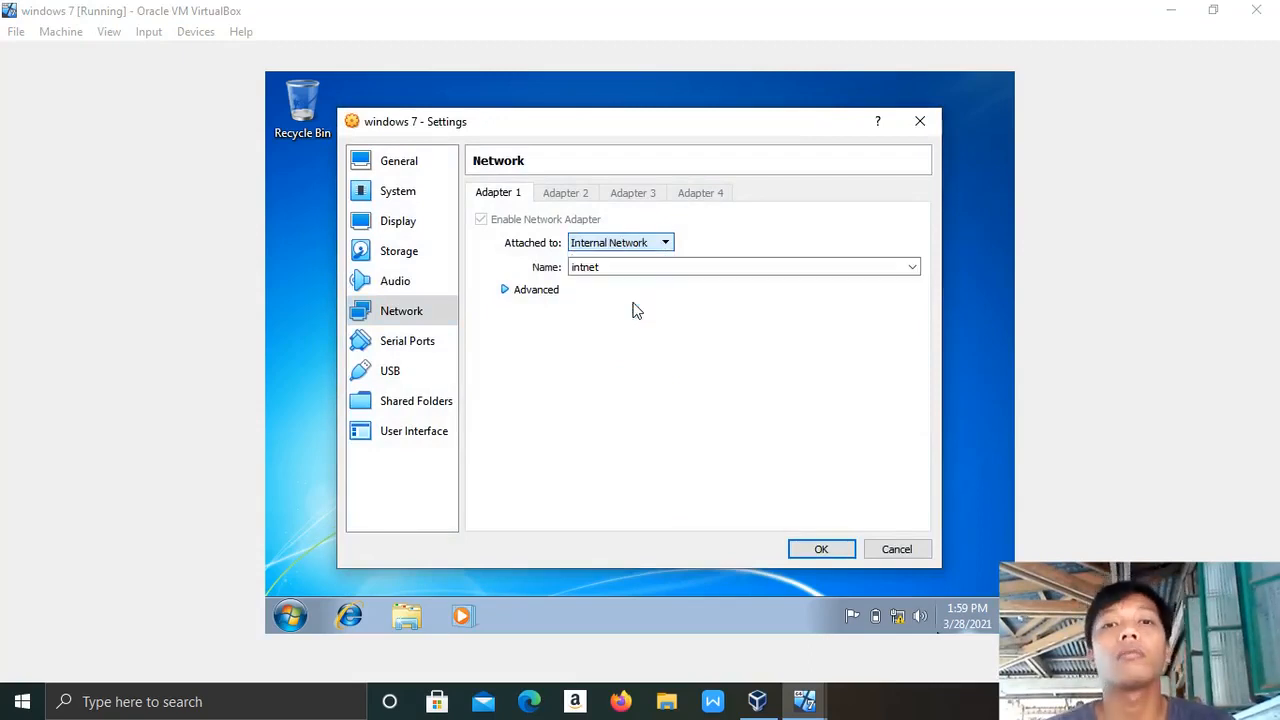
click(826, 552)
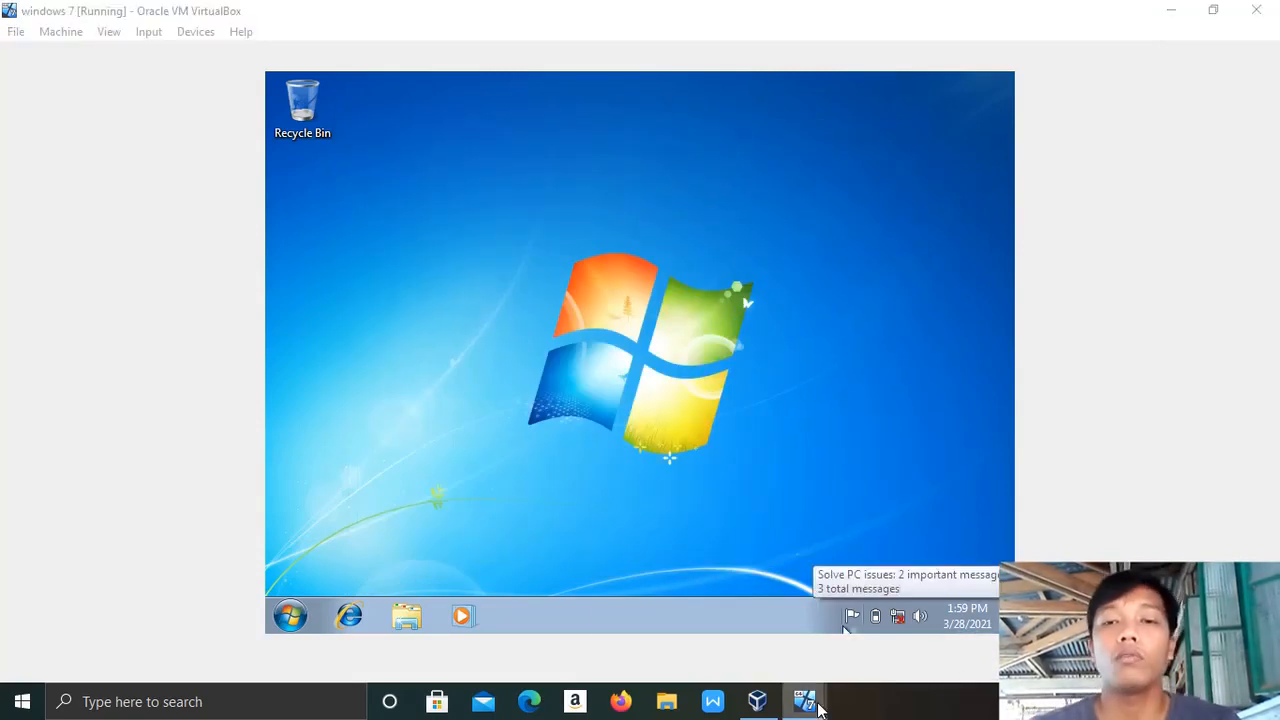
Return to serverR2, refresh its desktop, and show Server Manager for Server-1.cool.local.
mouse_move(818, 708)
click(727, 615)
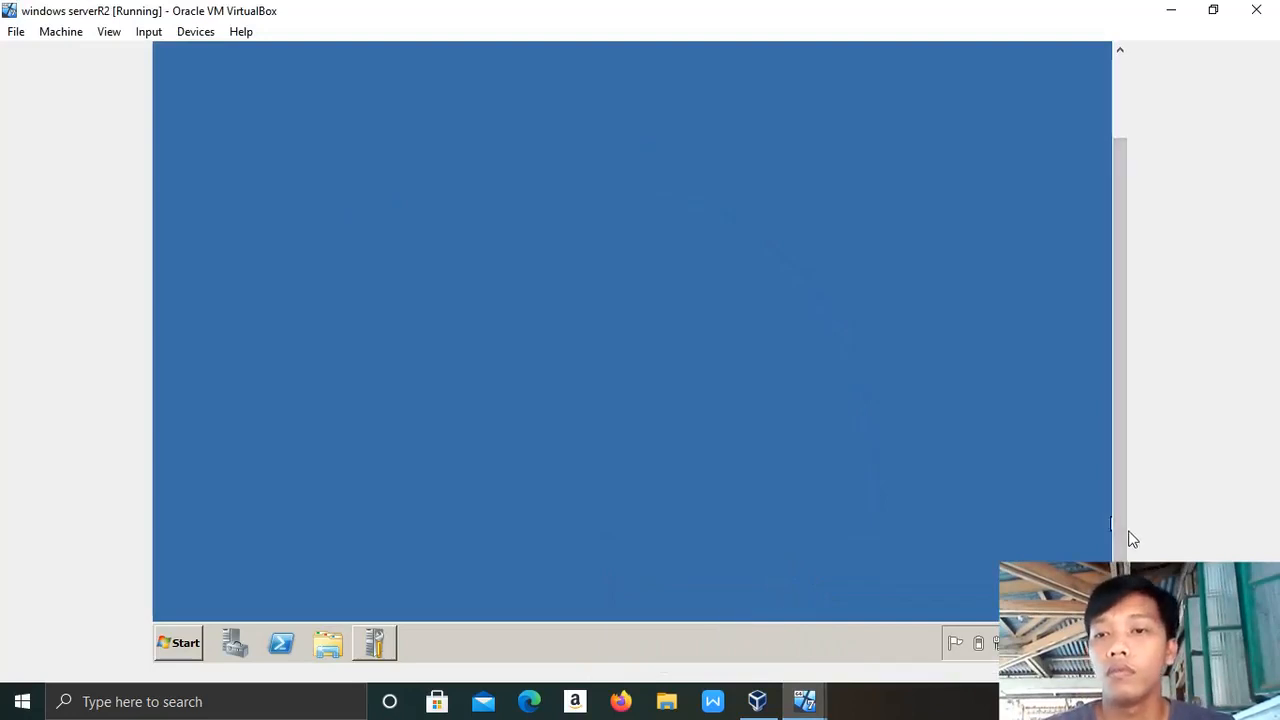
mouse_move(1125, 541)
mouse_down()
mouse_move(1109, 286)
mouse_move(1129, 349)
mouse_move(1127, 559)
mouse_up()
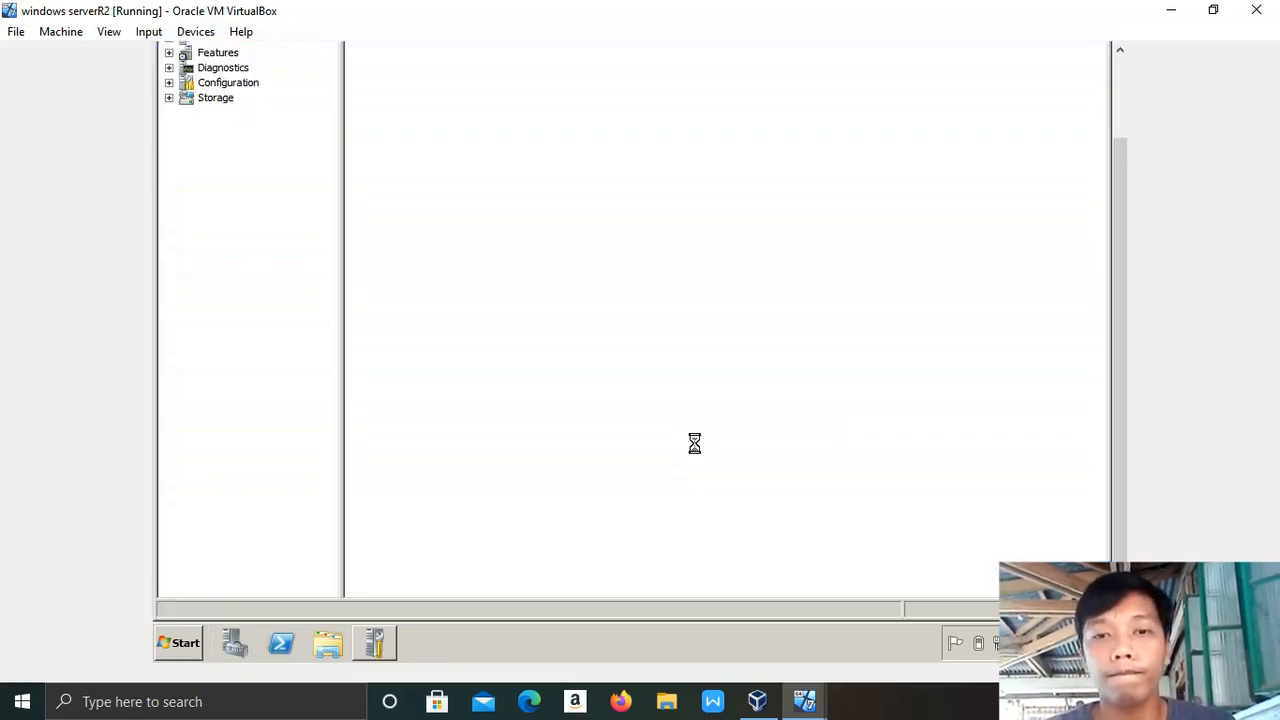
right_click(695, 446)
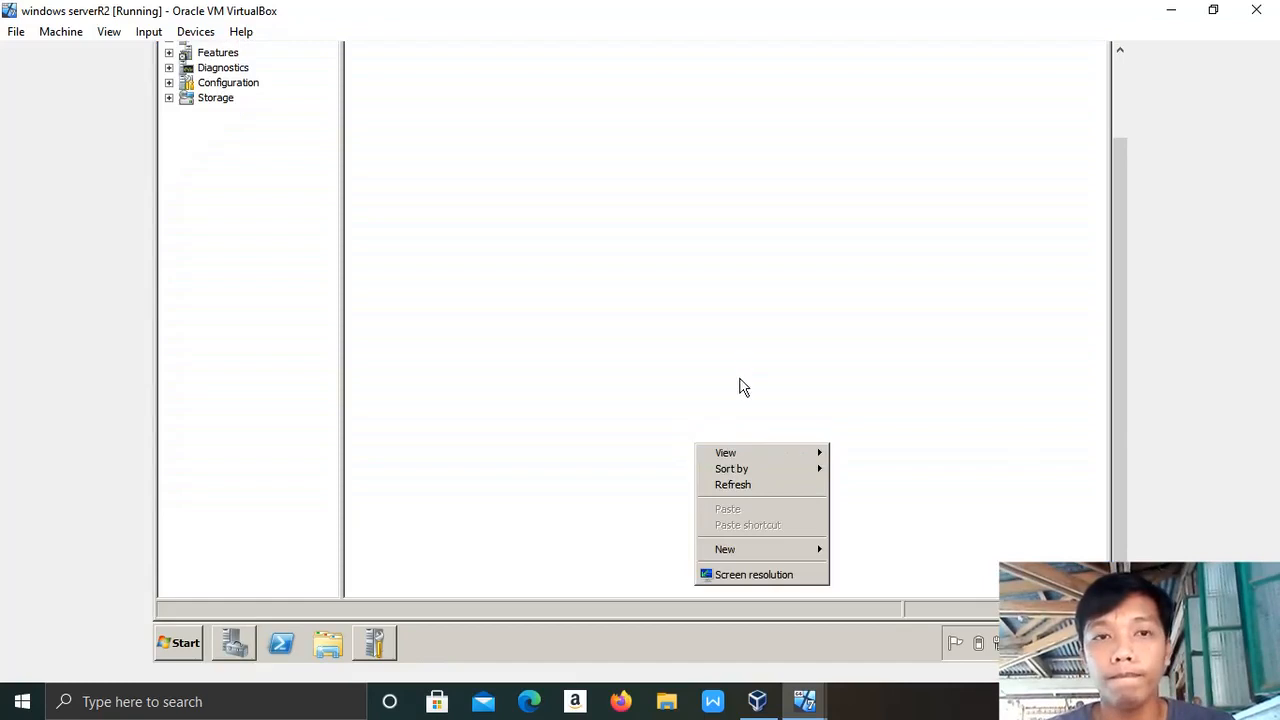
click(748, 490)
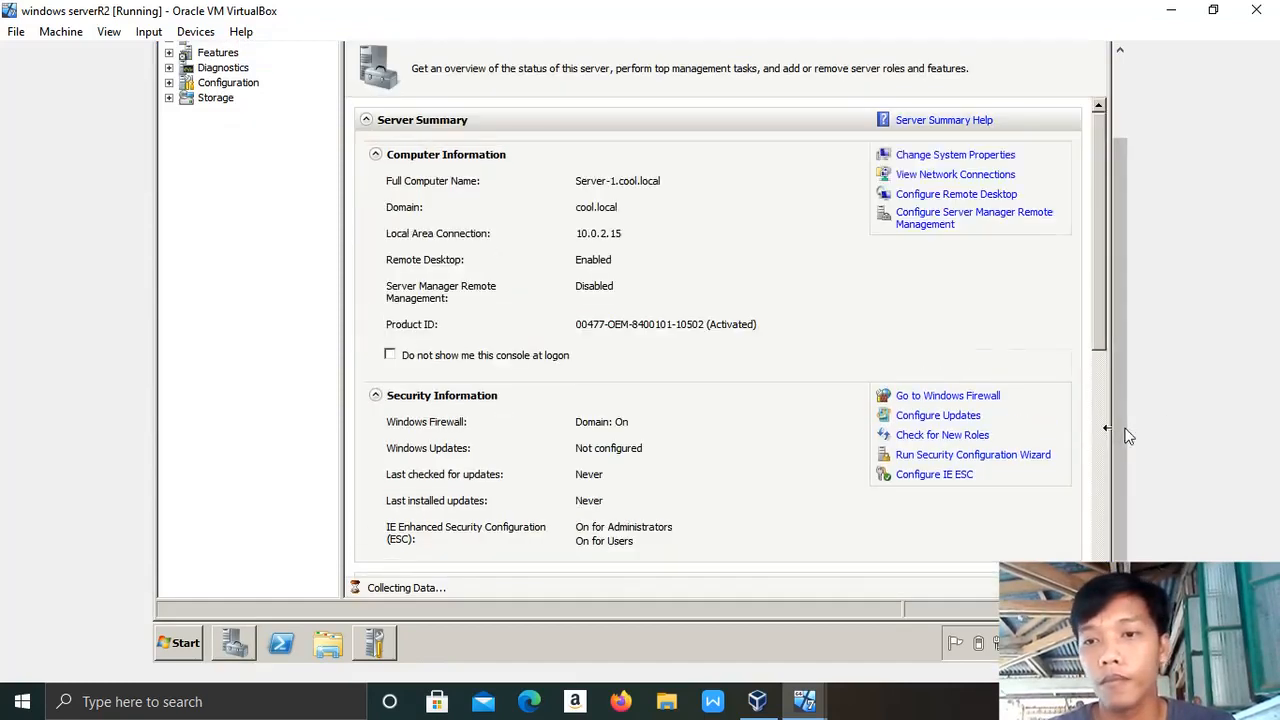
drag(1119, 429, 1117, 357)
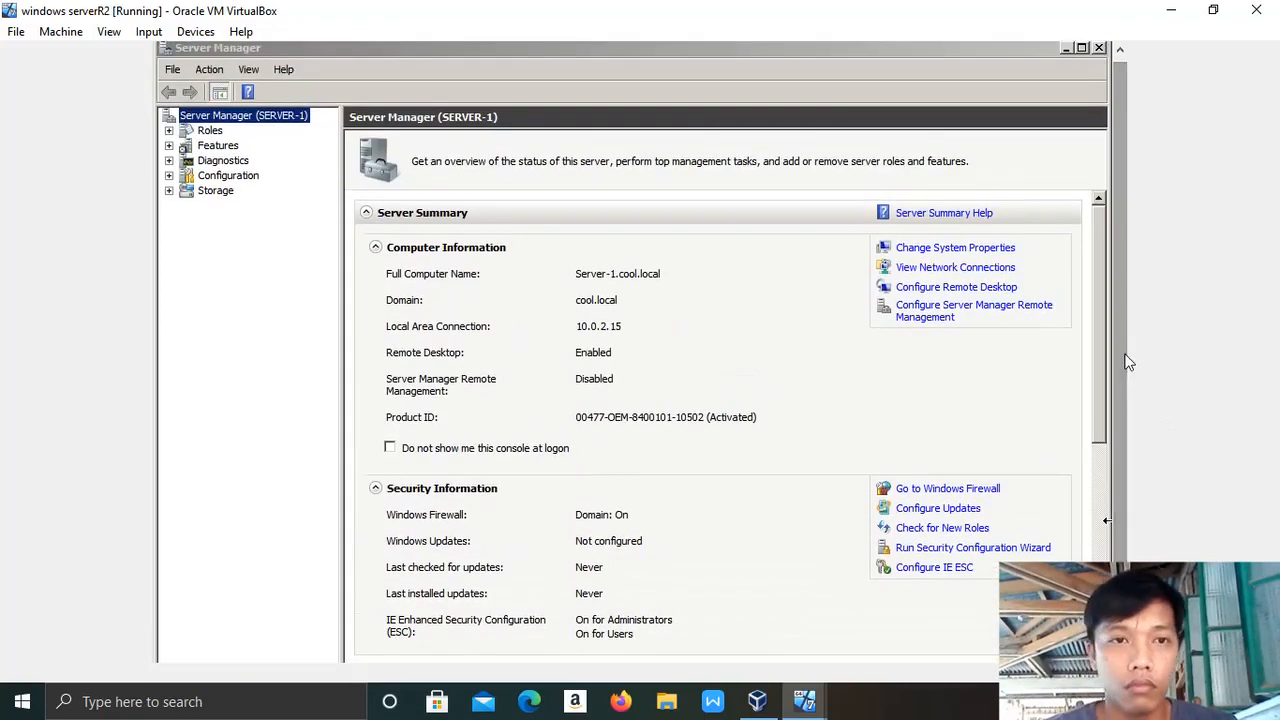
Start Add Roles, tick DHCP Server, and advance to the 10.0.2.15 network binding page.
click(214, 131)
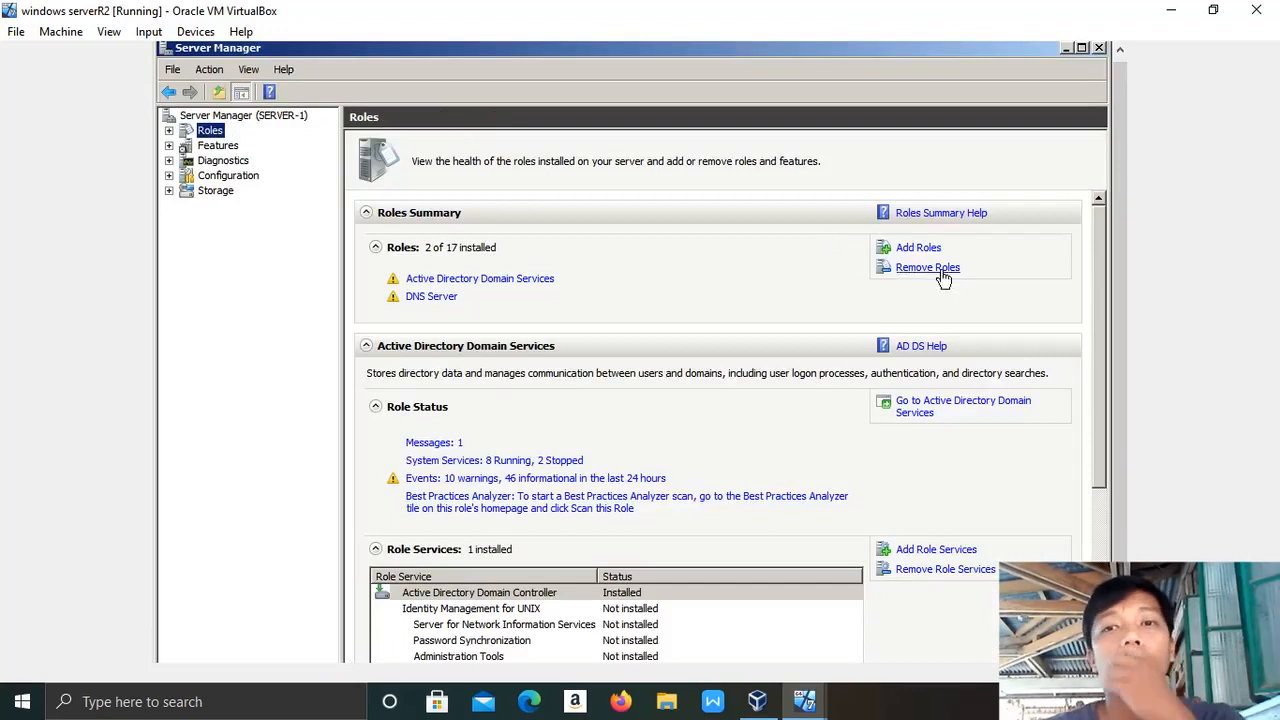
click(912, 249)
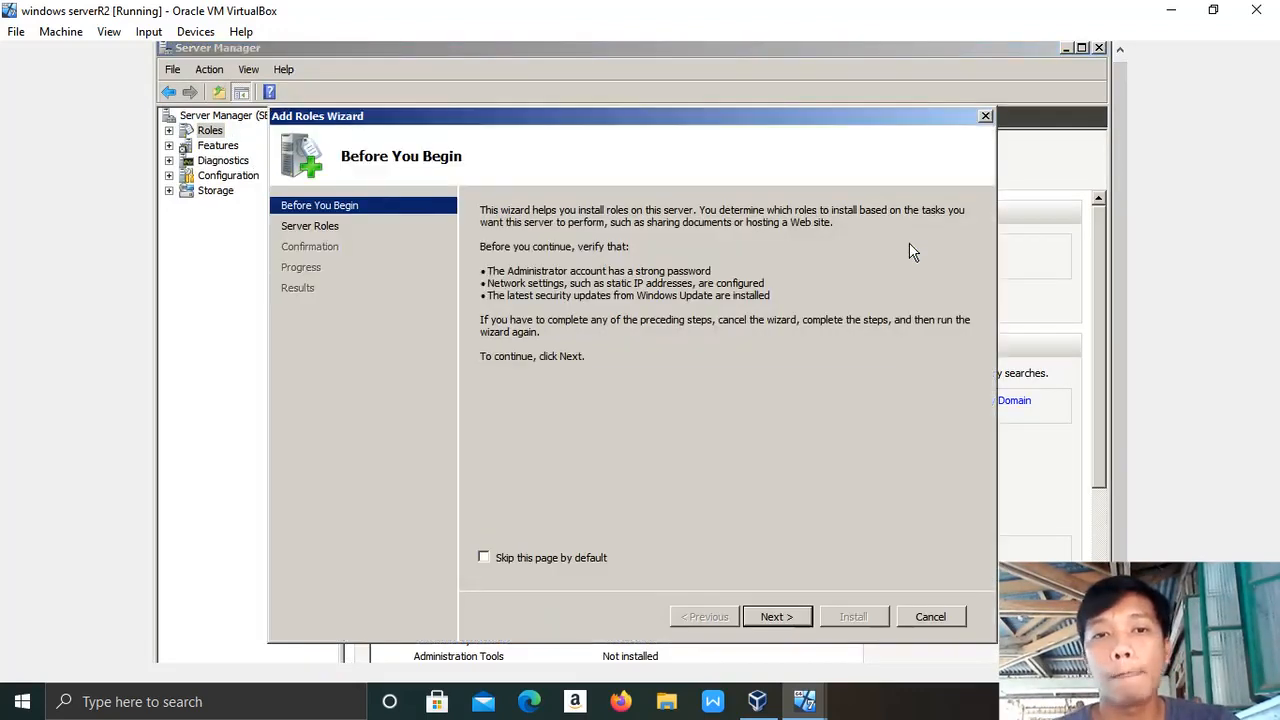
click(776, 617)
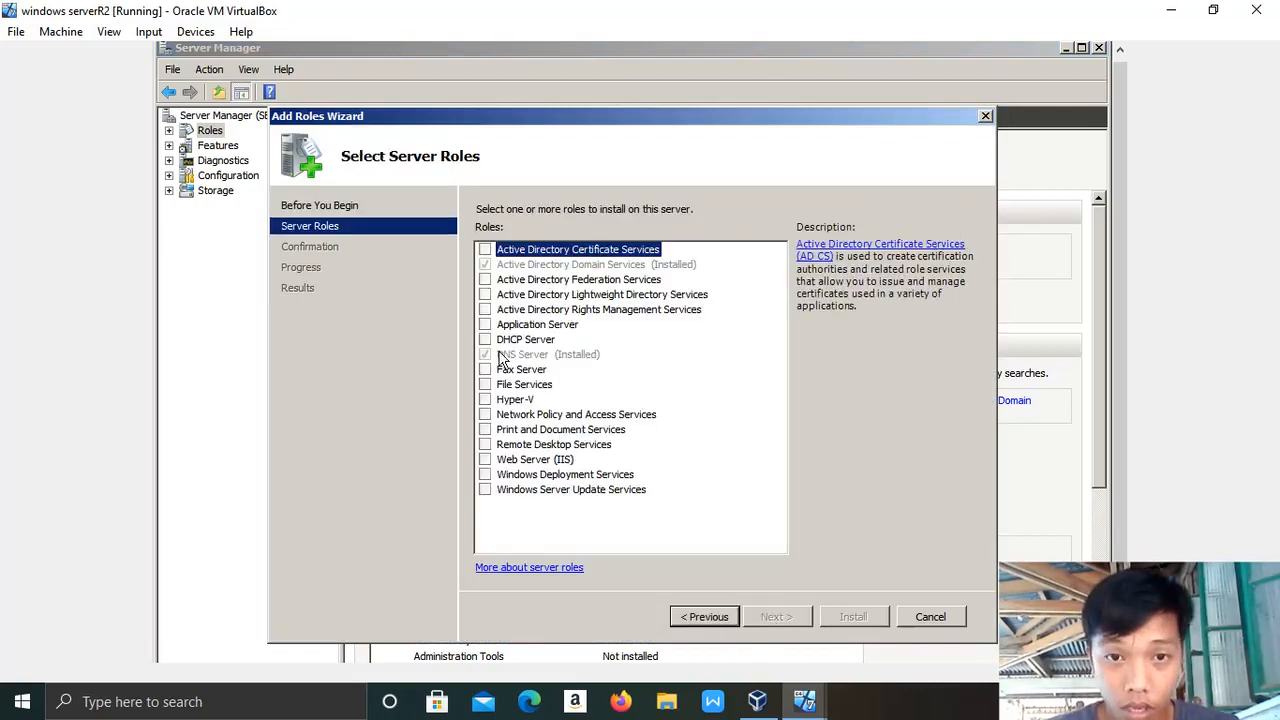
click(485, 340)
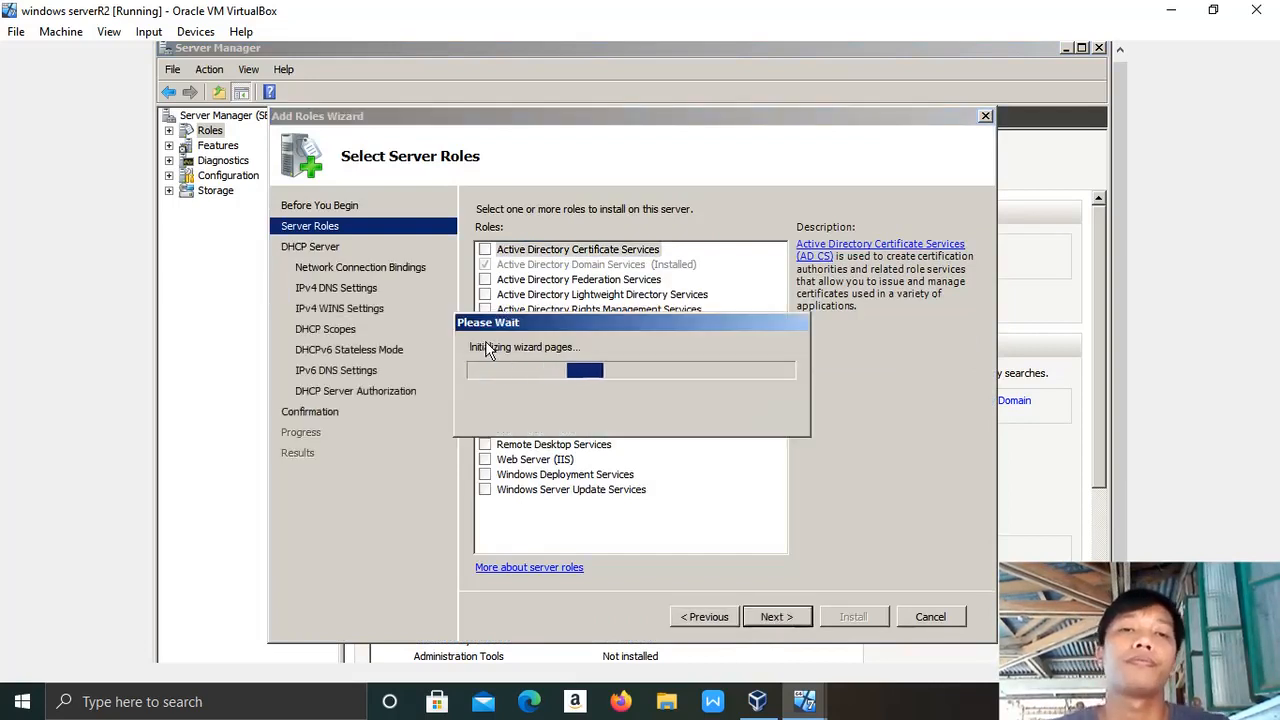
click(784, 619)
click(784, 619)
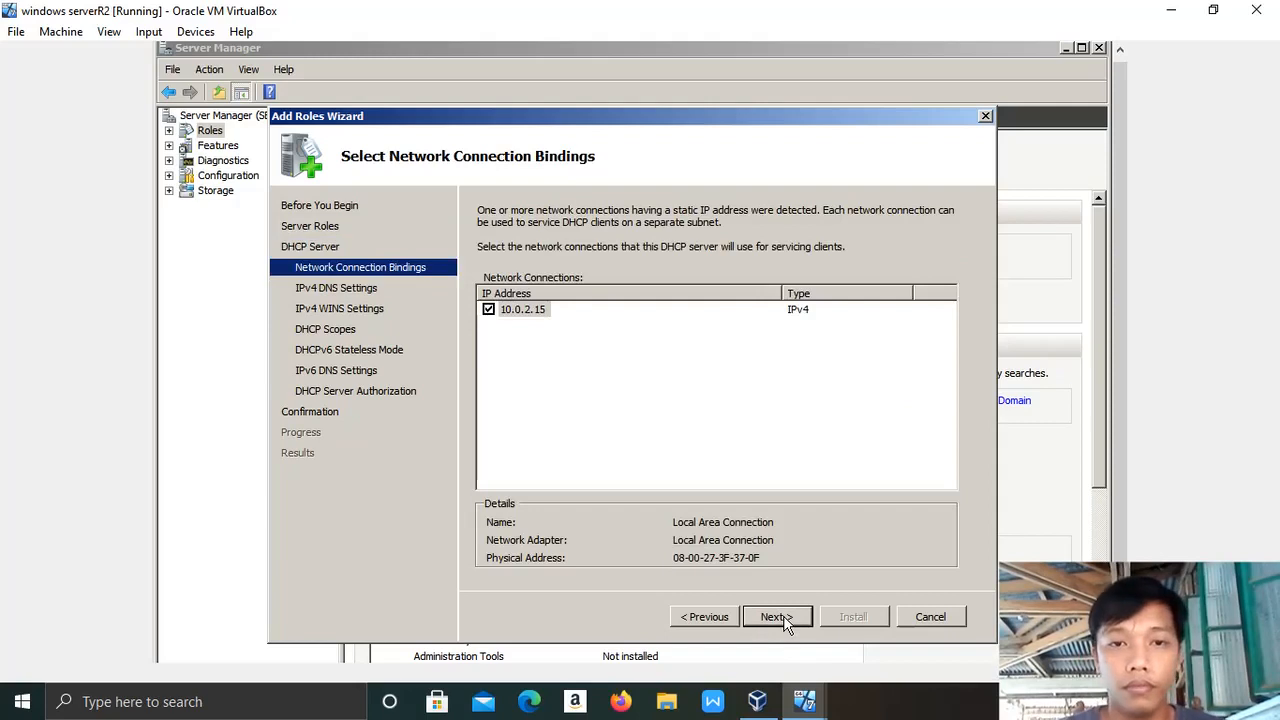
Advance to IPv4 DNS settings, clear the 127.0.0.1 preferred DNS address, and open the Start menu.
click(784, 619)
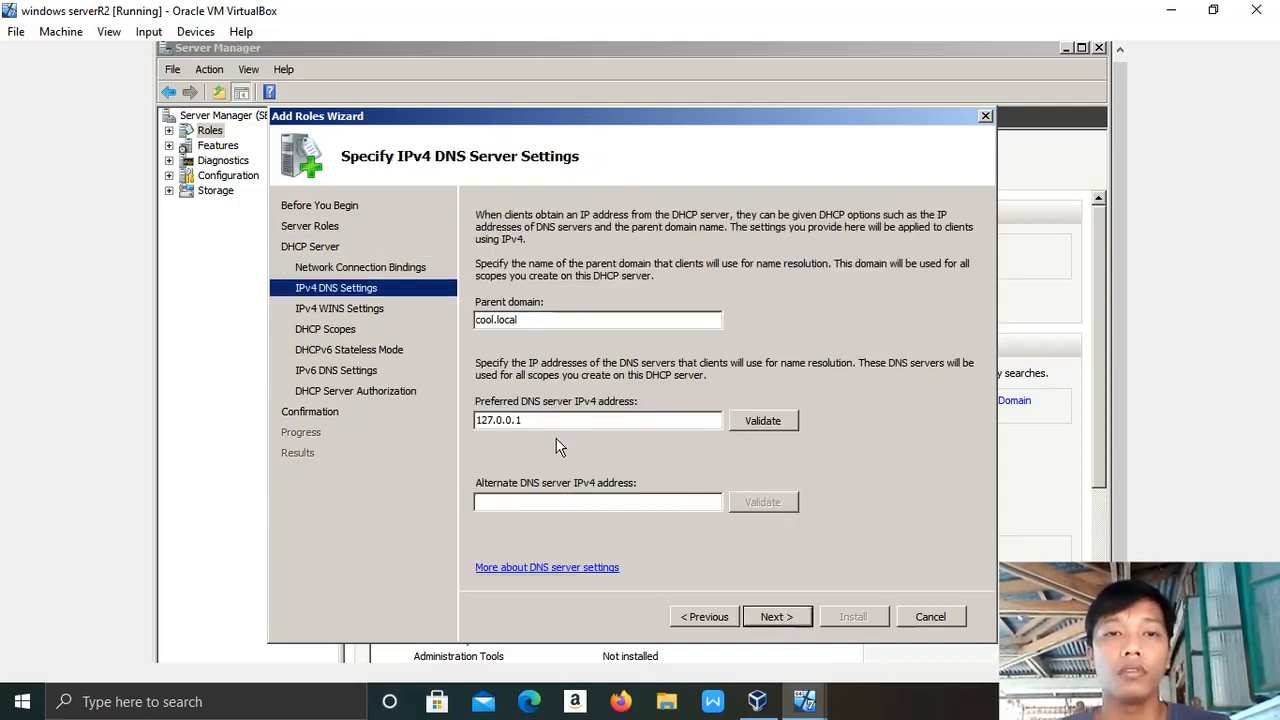
click(531, 421)
key(BackSpace)
key(BackSpace)
key(BackSpace)
key(BackSpace)
key(BackSpace)
key(BackSpace)
key(BackSpace)
key(BackSpace)
key(BackSpace)
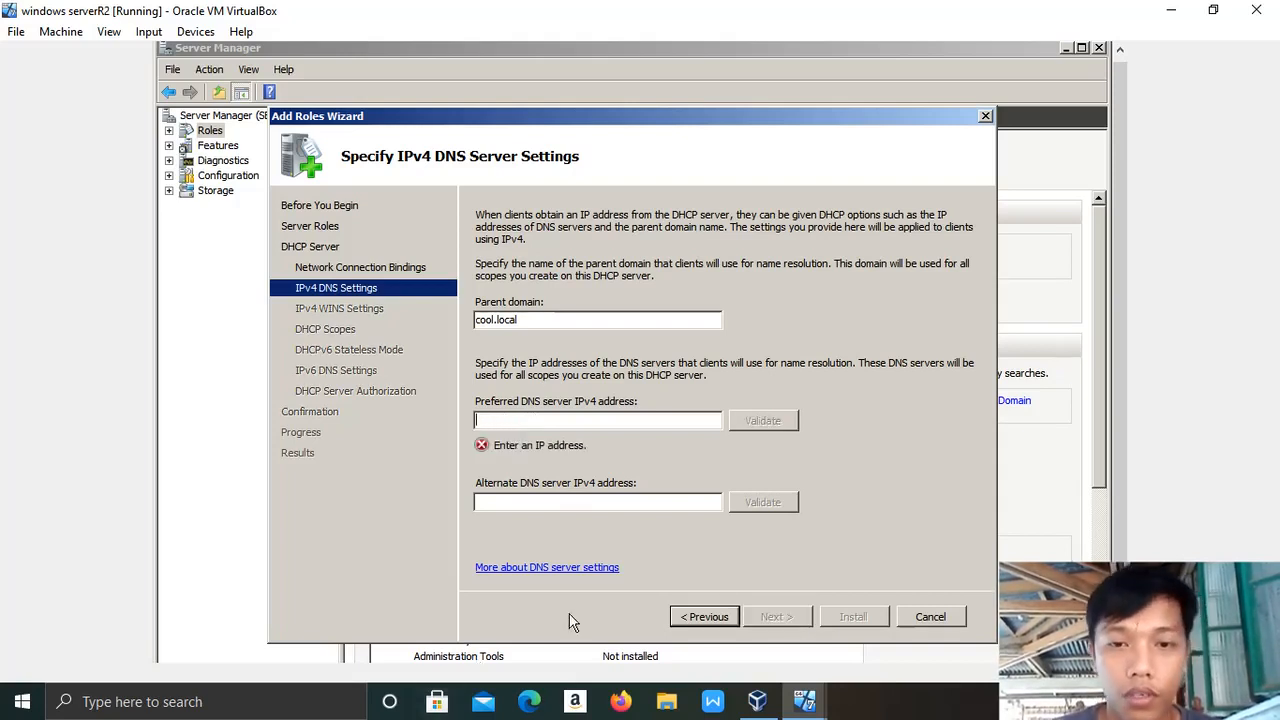
click(1101, 498)
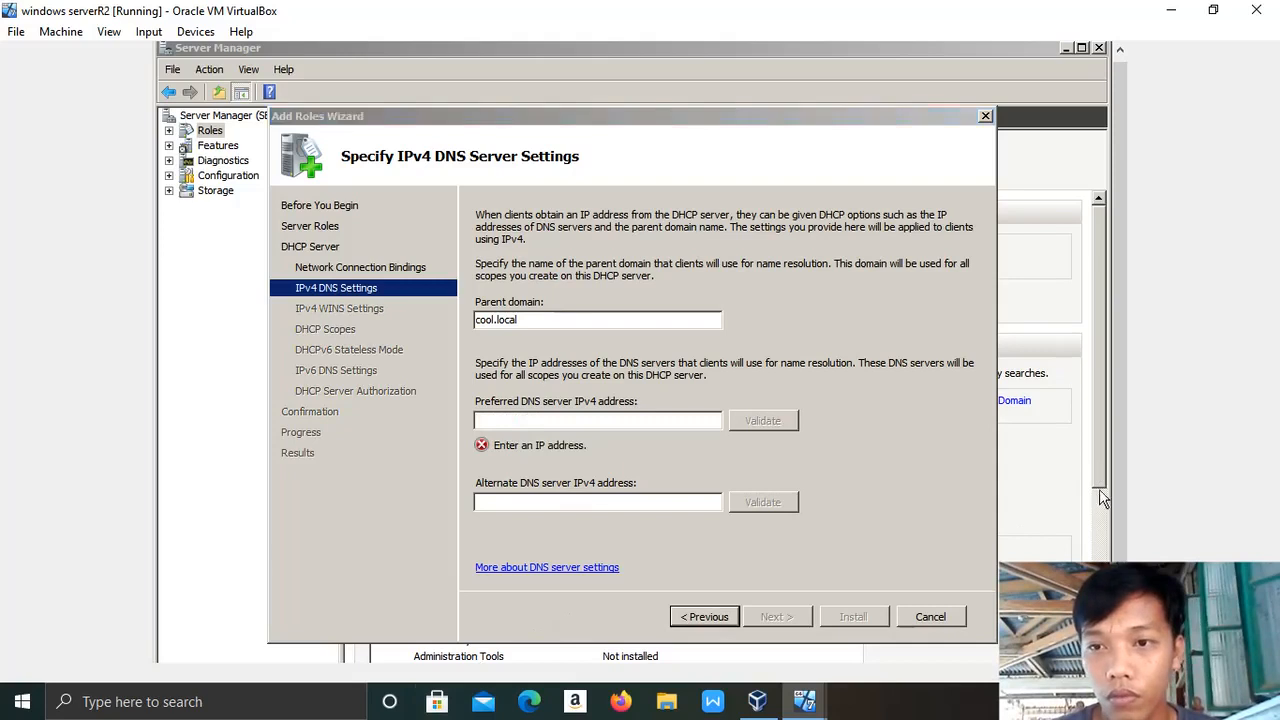
drag(1120, 521, 1120, 603)
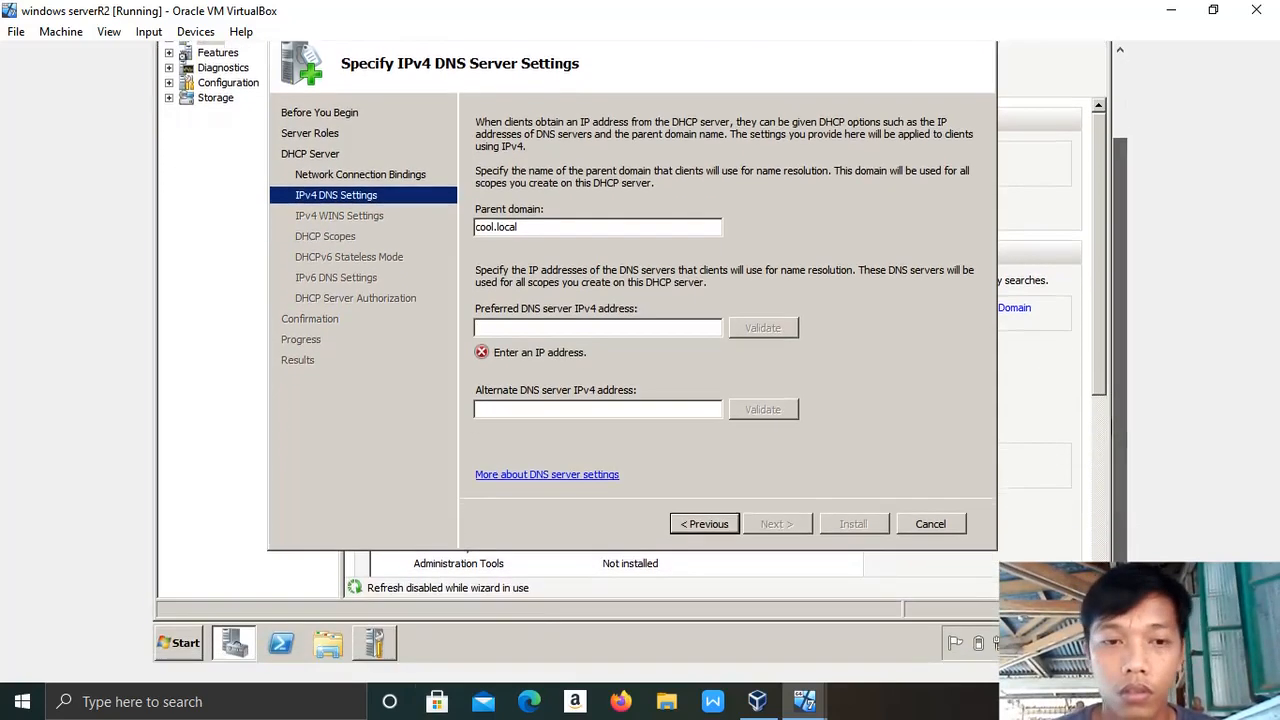
click(192, 643)
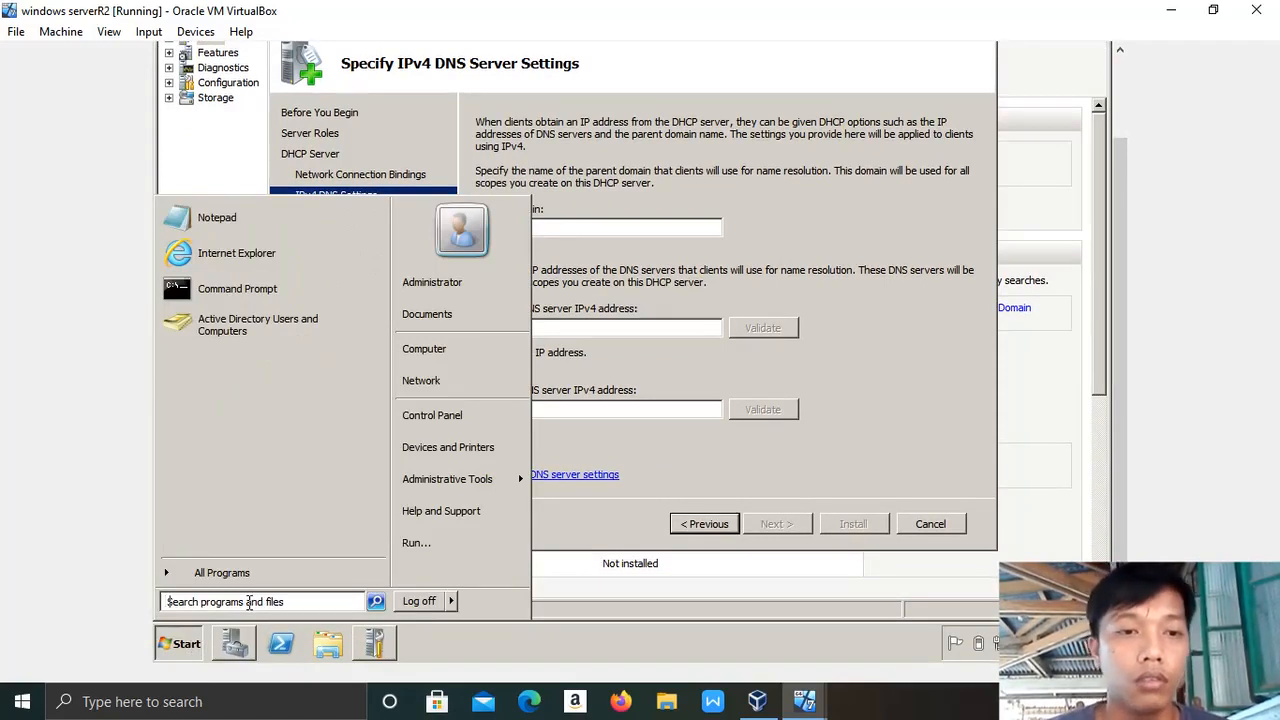
Run ipconfig in a cmd prompt to find the server's IP address.
text(cmd)
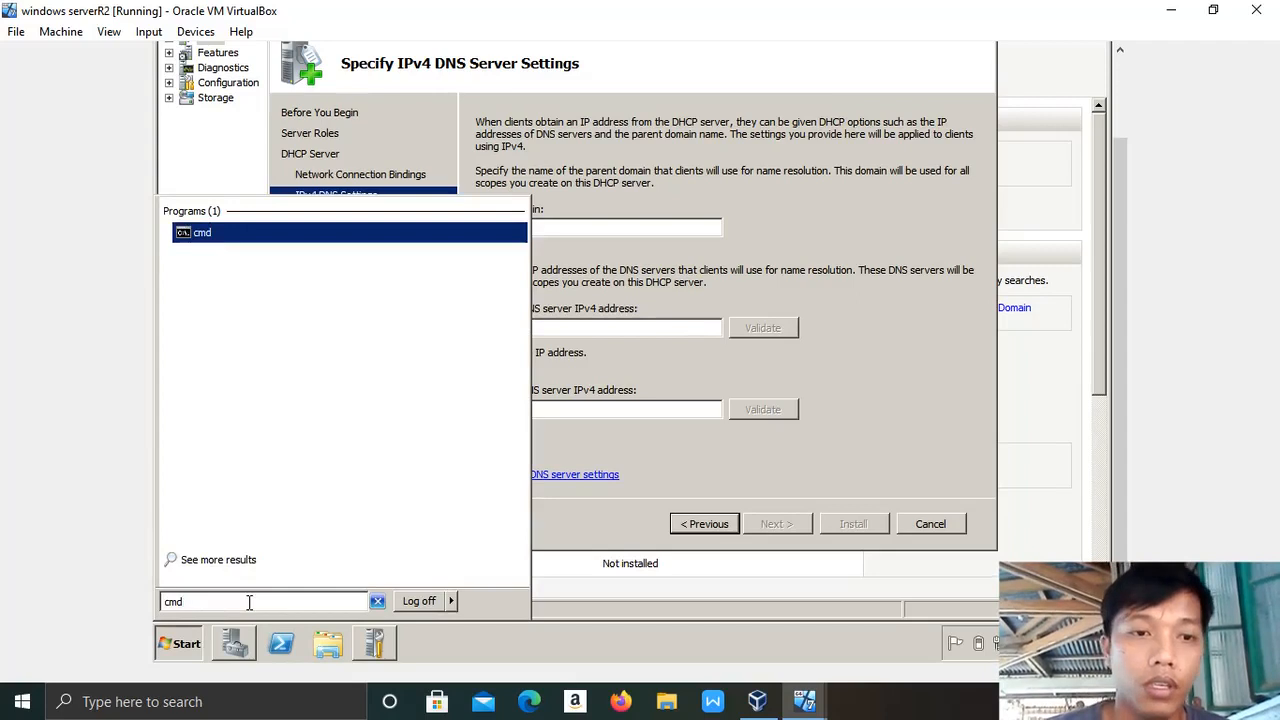
key(Return)
text(ipconfig)
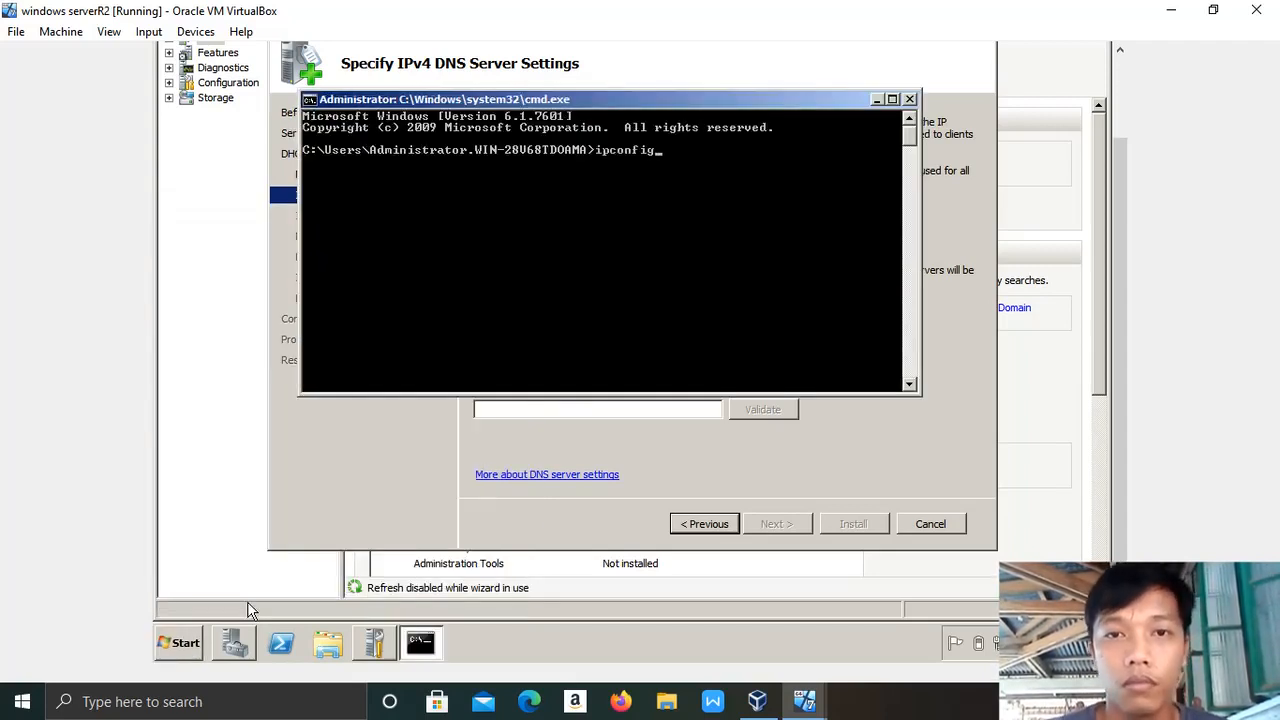
key(Return)
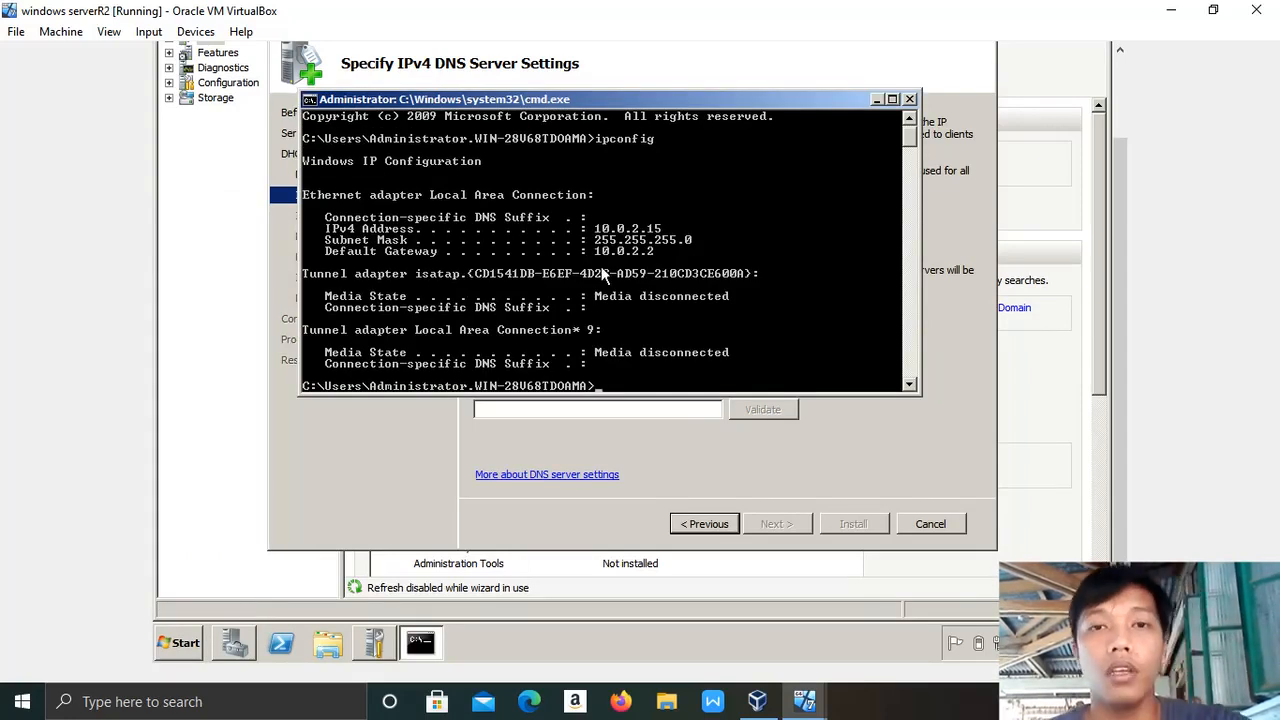
Enter 10.0.2.15 as the preferred DNS server and validate it.
click(877, 98)
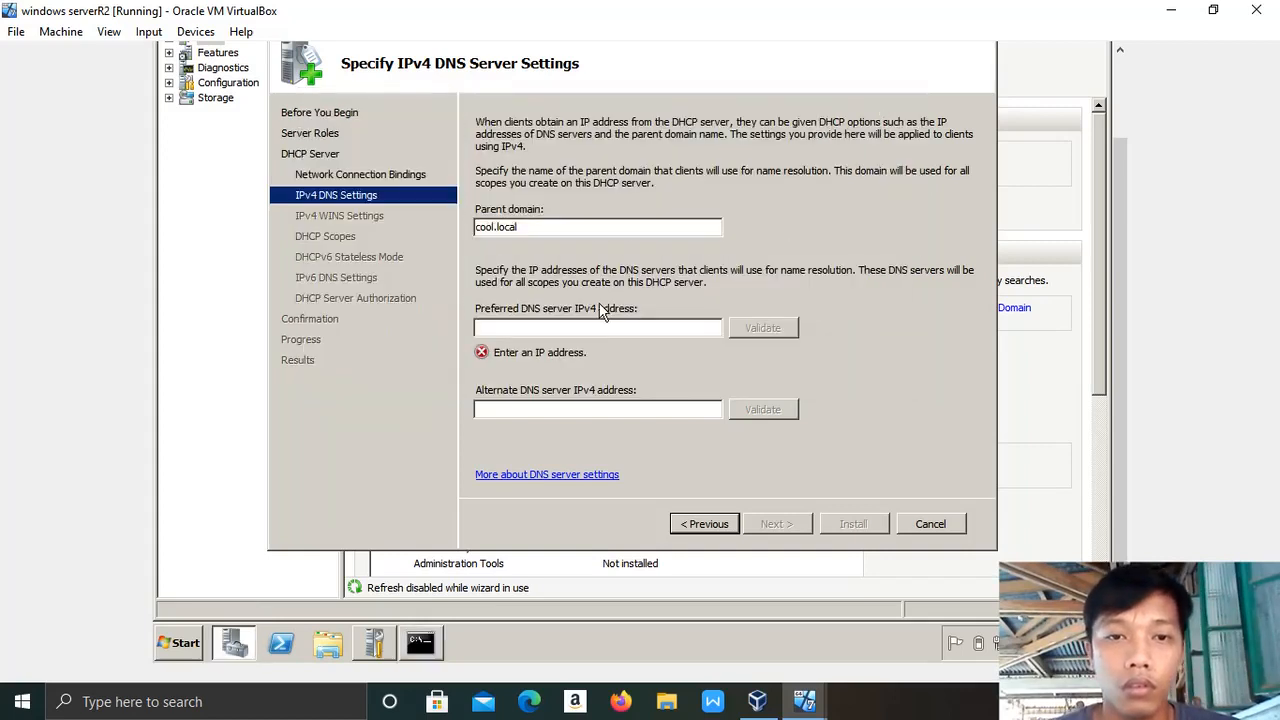
text(10)
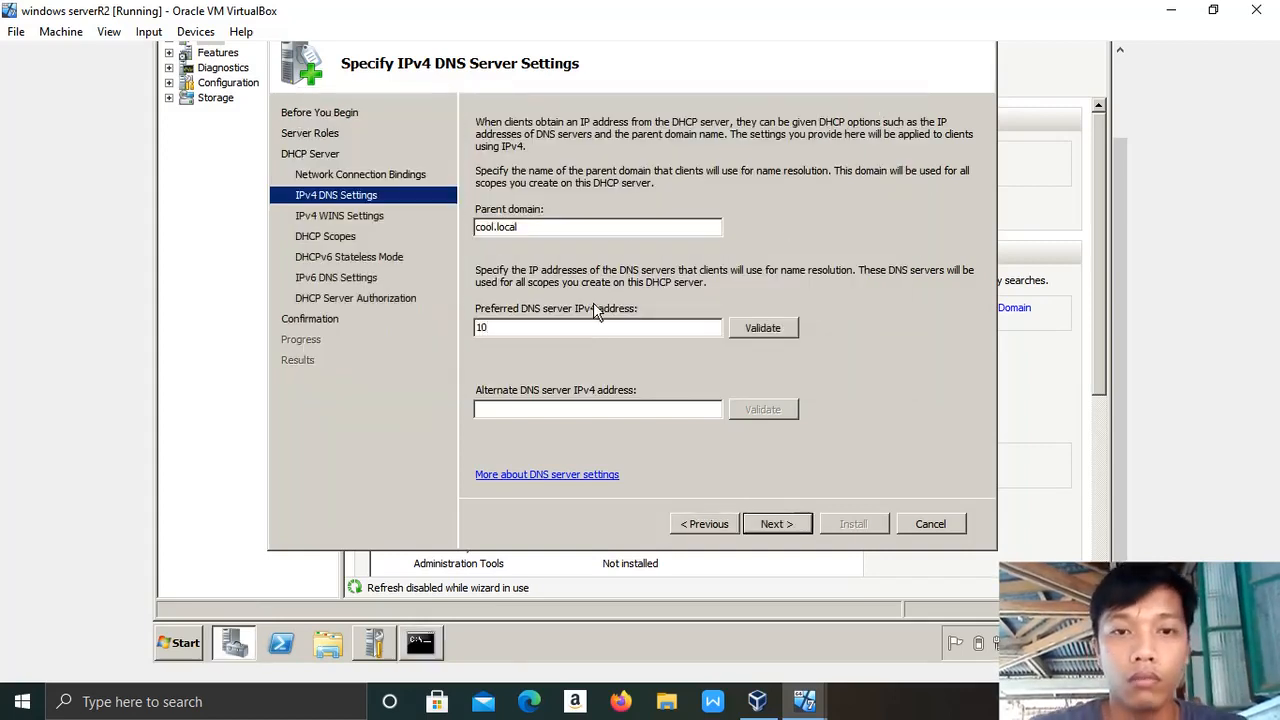
text(.0)
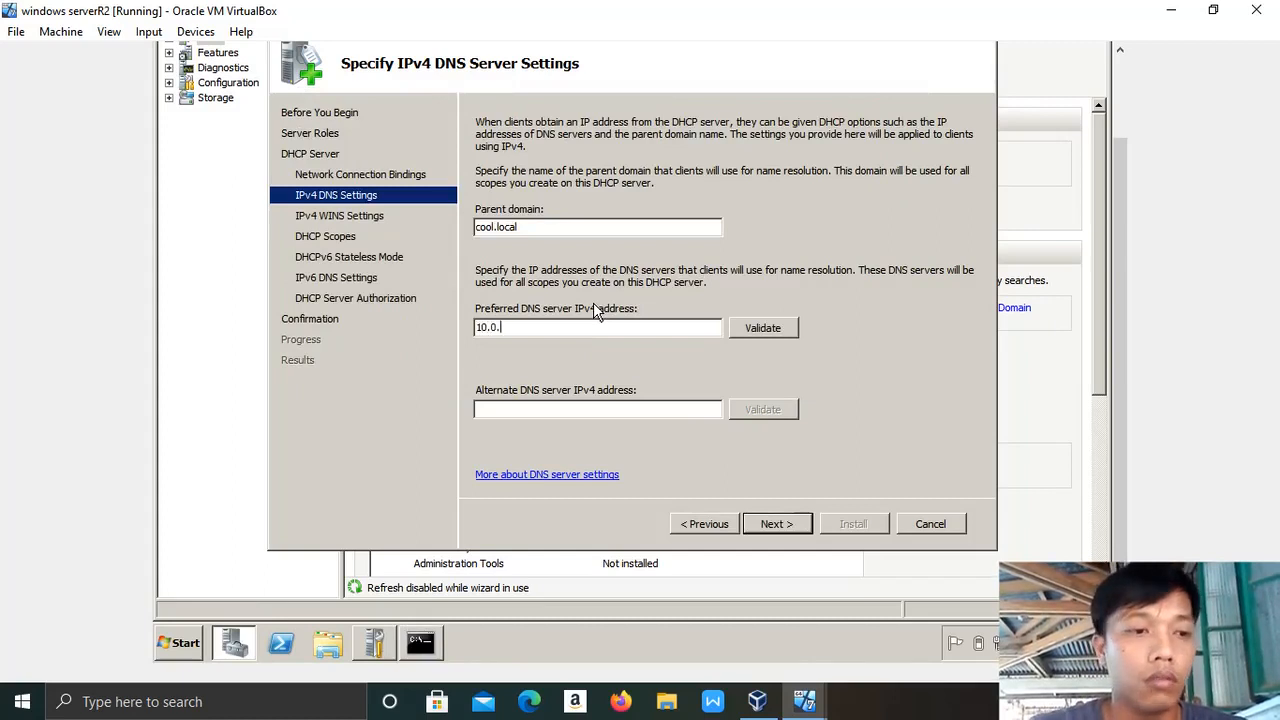
text(.2.1)
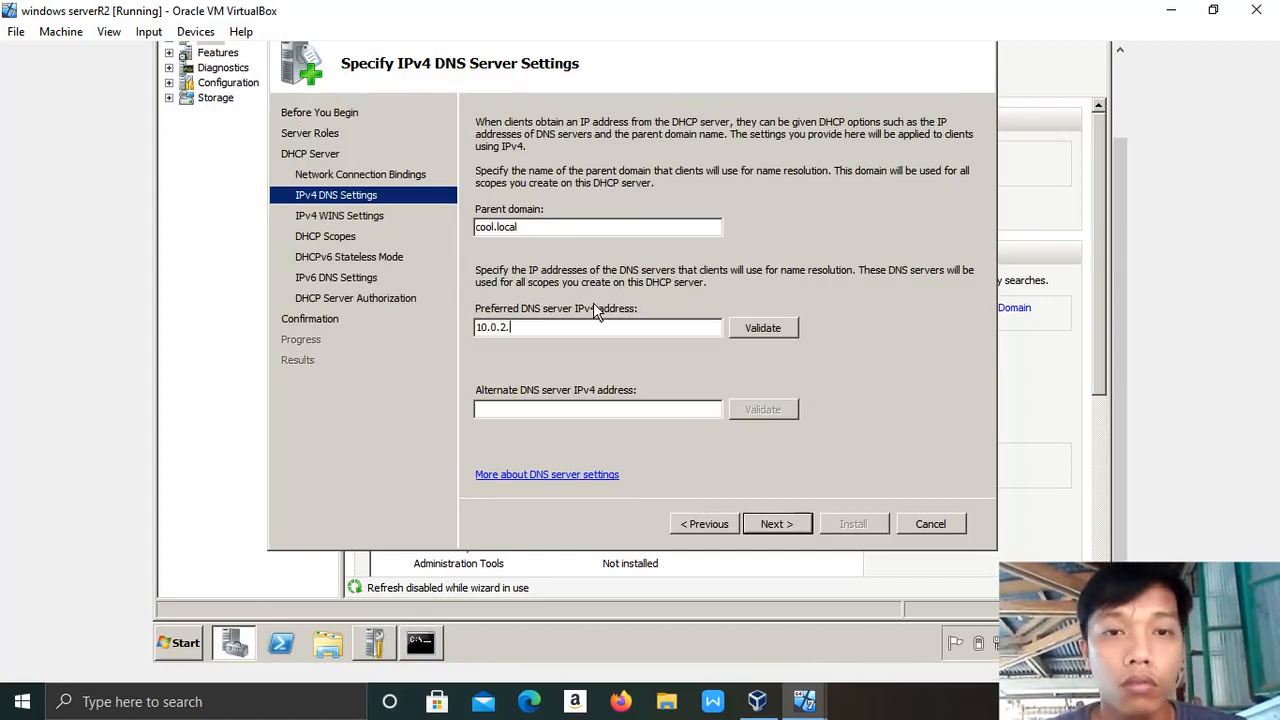
text(5)
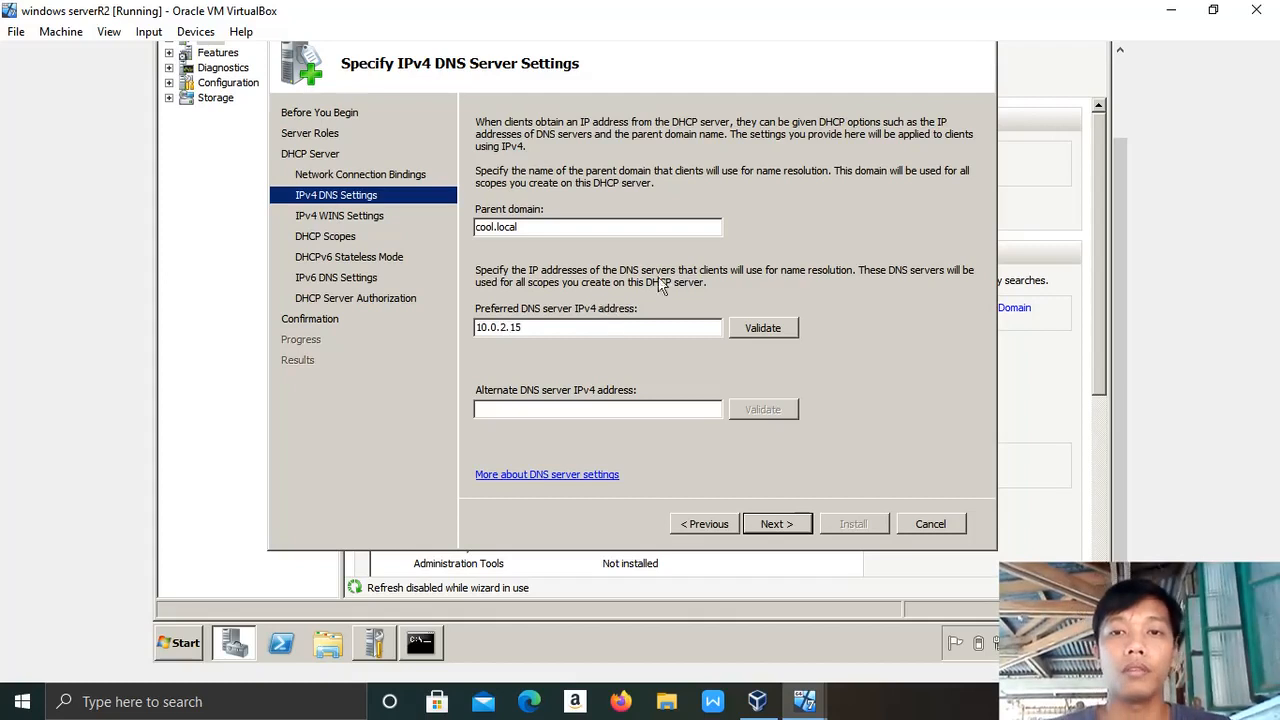
click(756, 333)
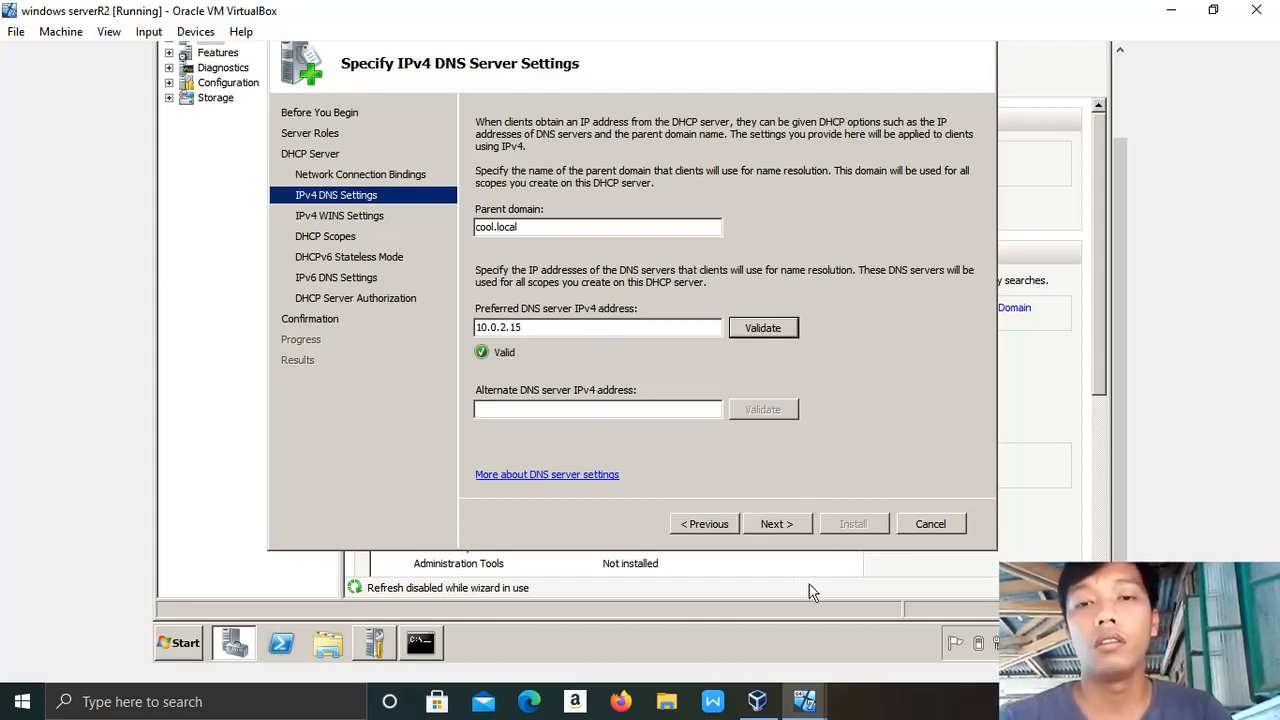
Skip WINS settings and start a new DHCP scope named Cool-Scope.
click(774, 526)
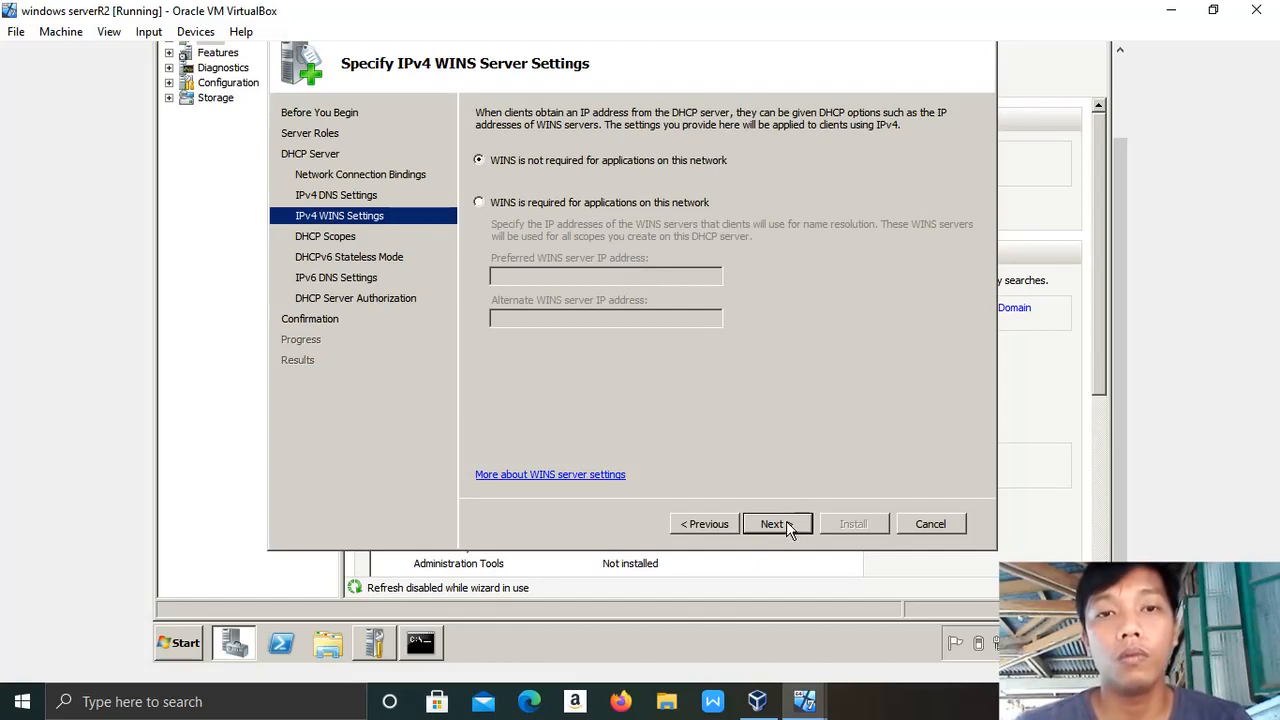
click(785, 526)
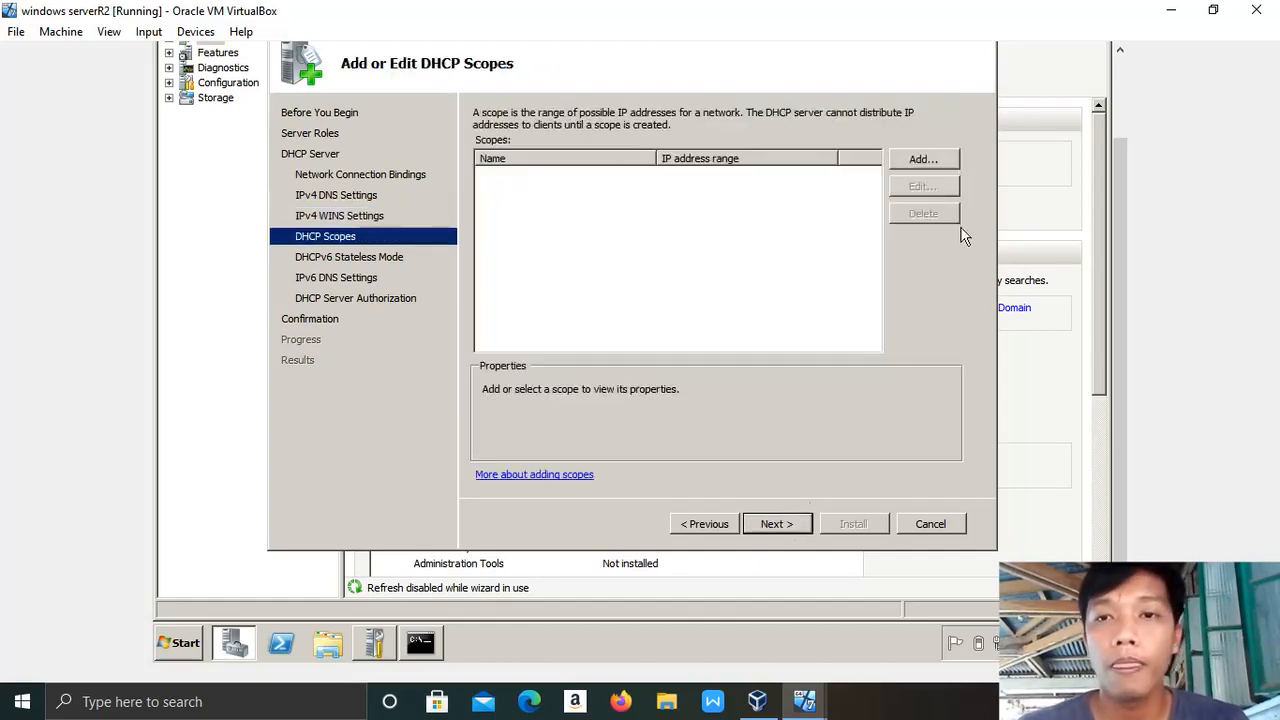
click(923, 160)
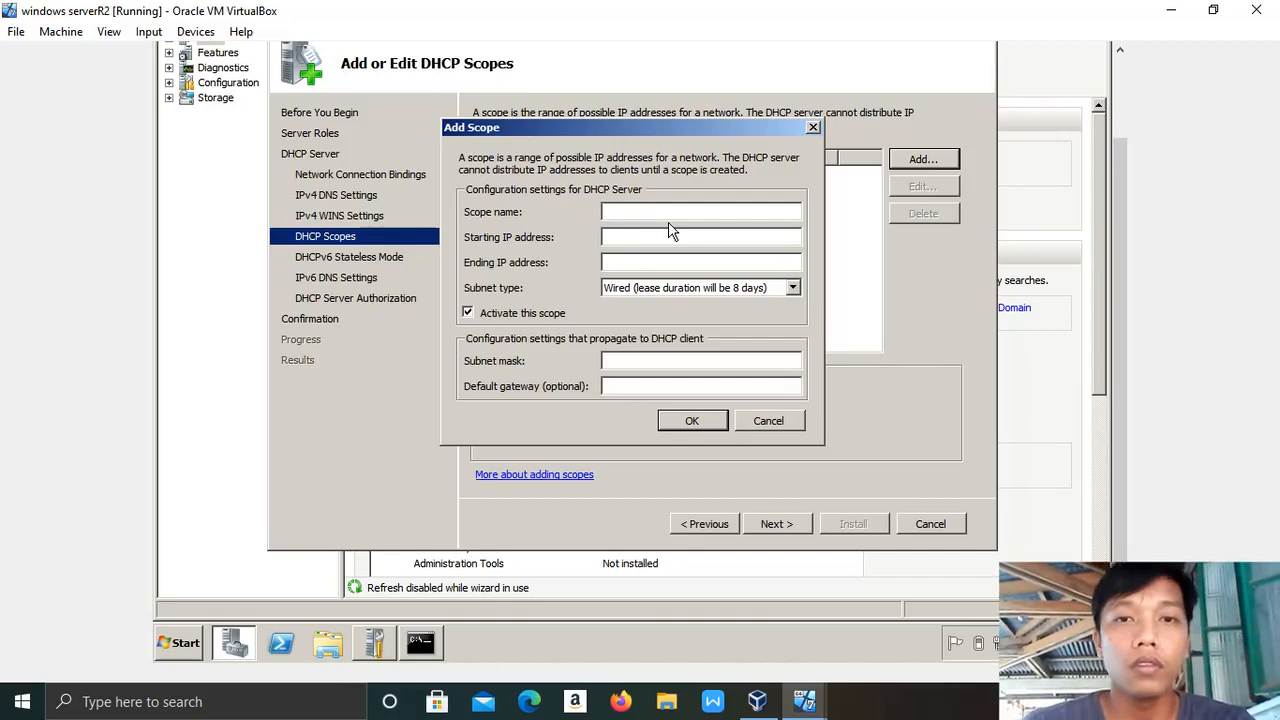
key(Caps_Lock)
text(Cool)
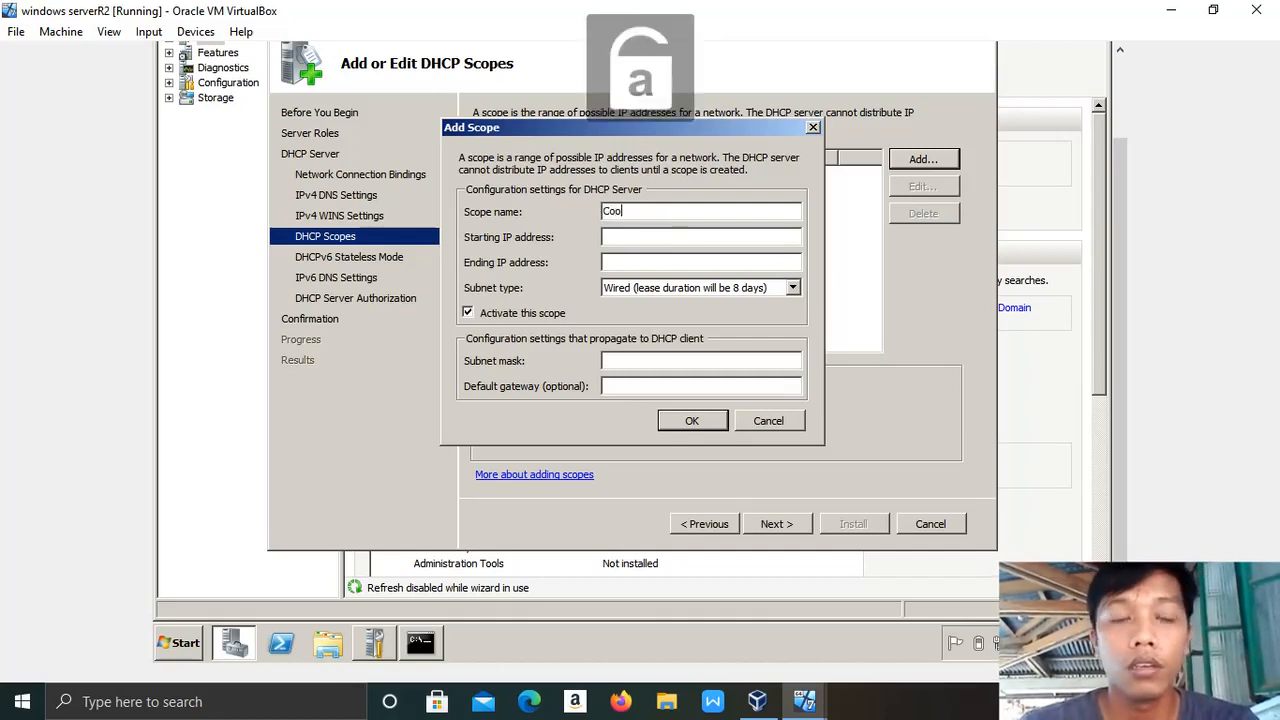
text(-)
key(Caps_Lock)
text(S)
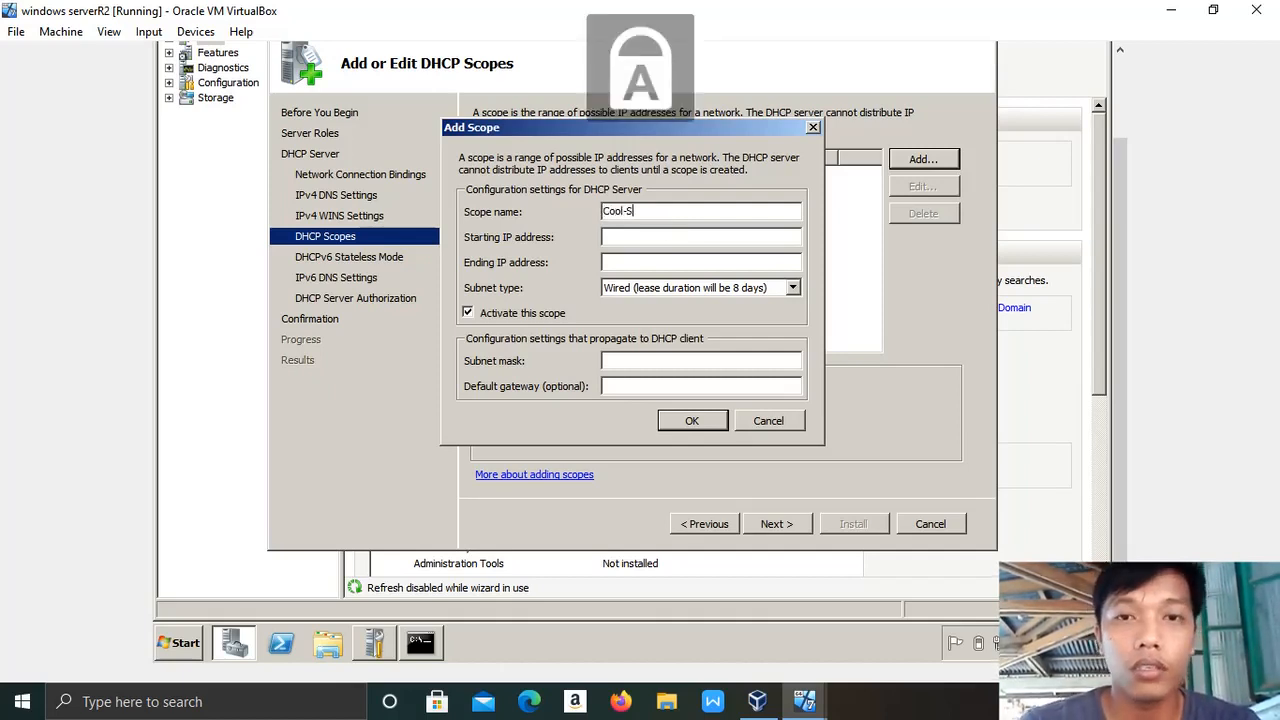
text(CO)
key(BackSpace)
key(Caps_Lock)
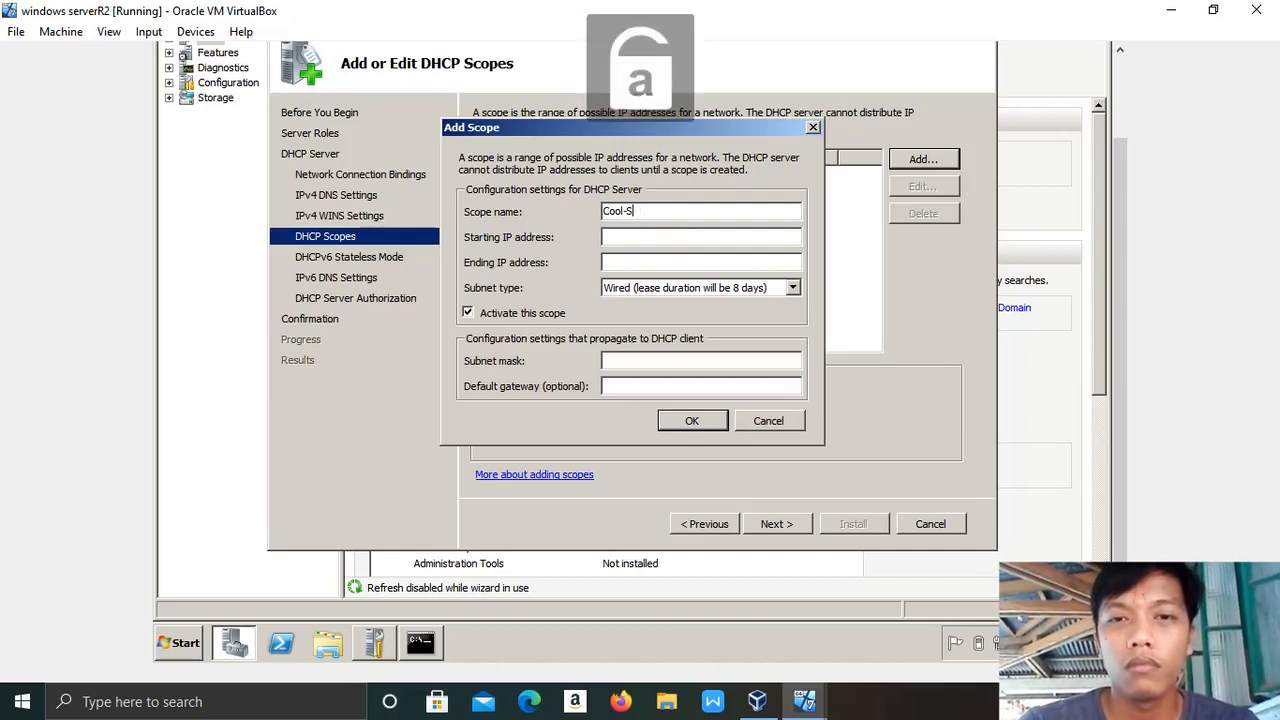
text(cope)
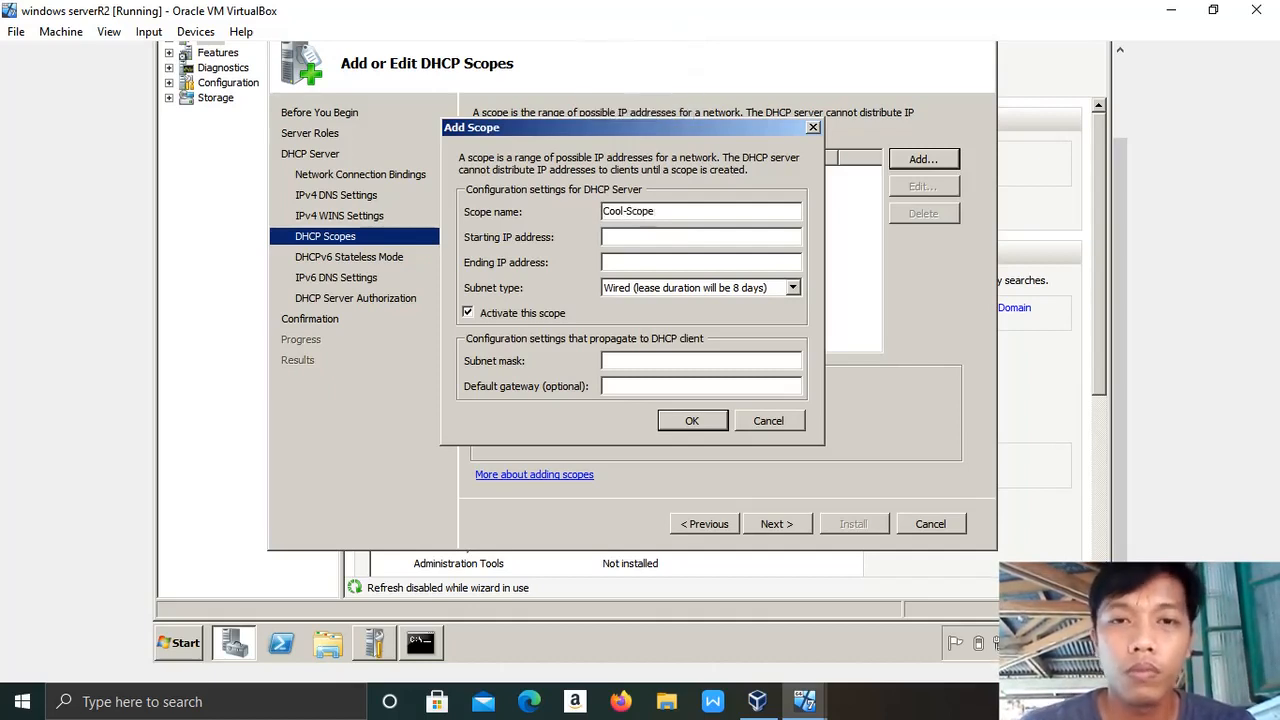
Set the scope's IP range from 10.0.2.100 to 10.0.2.200.
click(630, 242)
text(10.0.2.100)
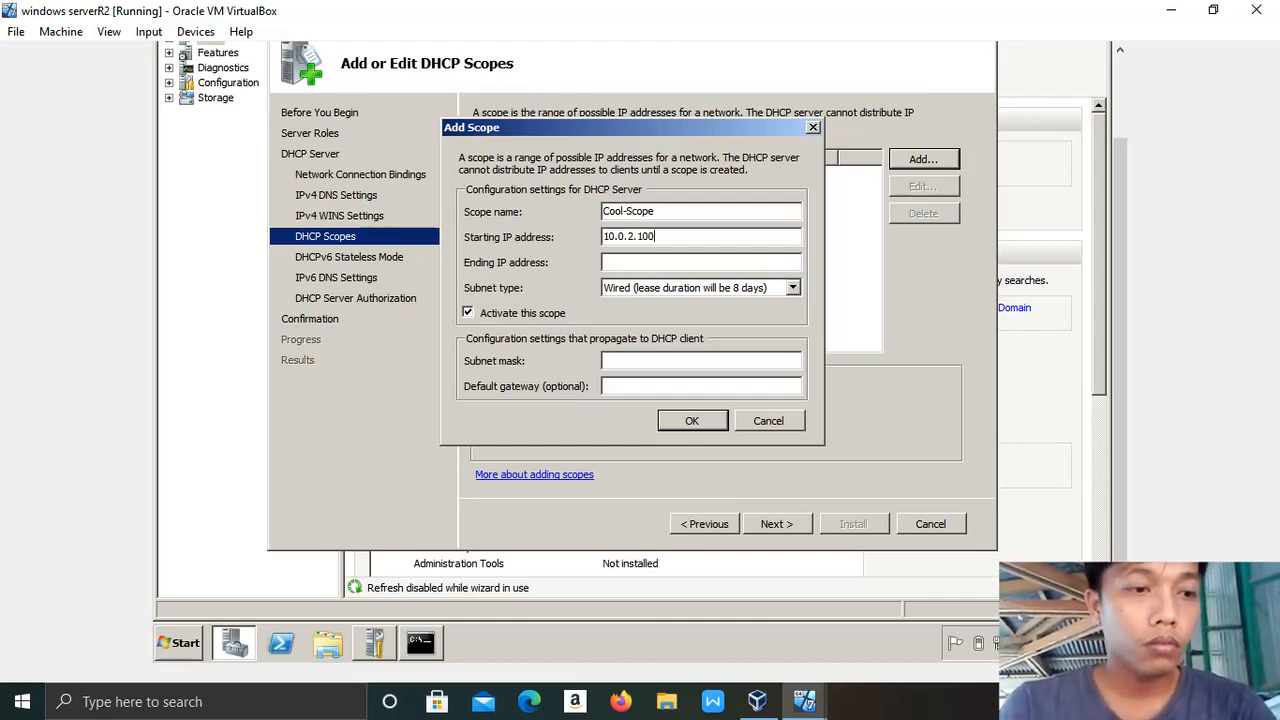
click(666, 261)
text(10.0)
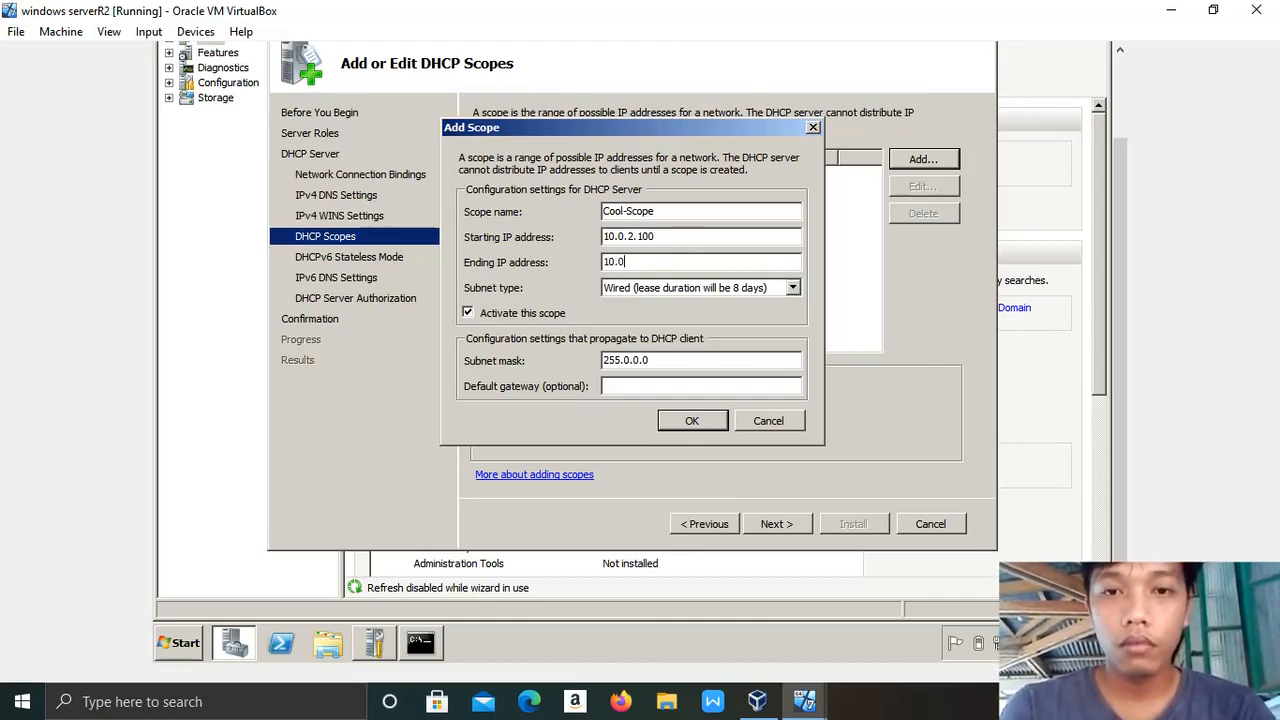
text(.2.)
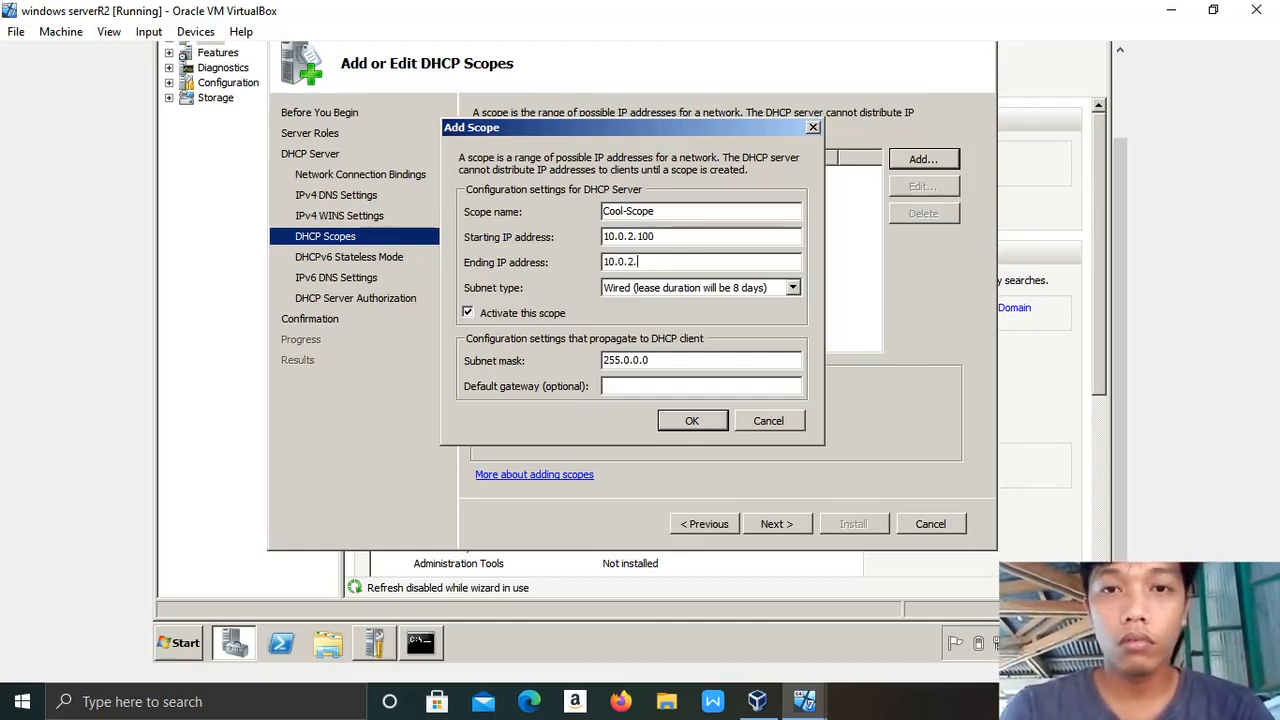
text(200)
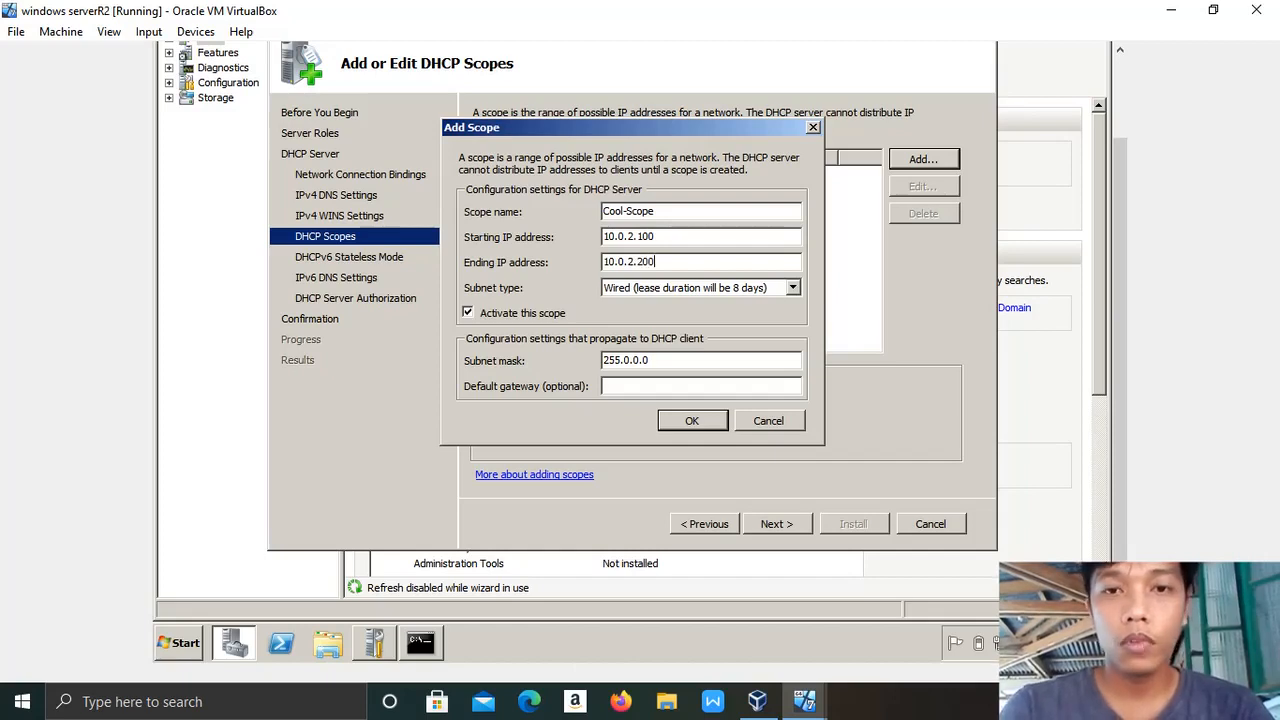
Confirm the gateway via ipconfig, enter 10.0.2.2 as default gateway, and save the scope.
click(430, 645)
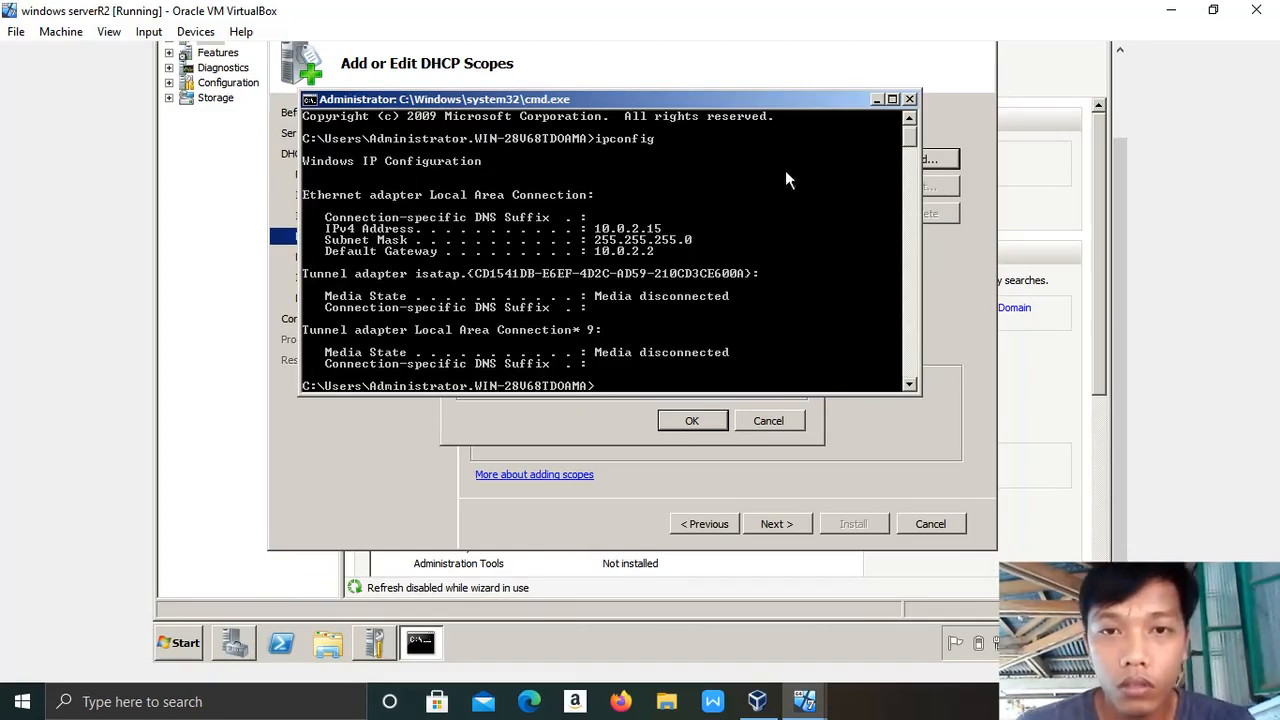
click(876, 100)
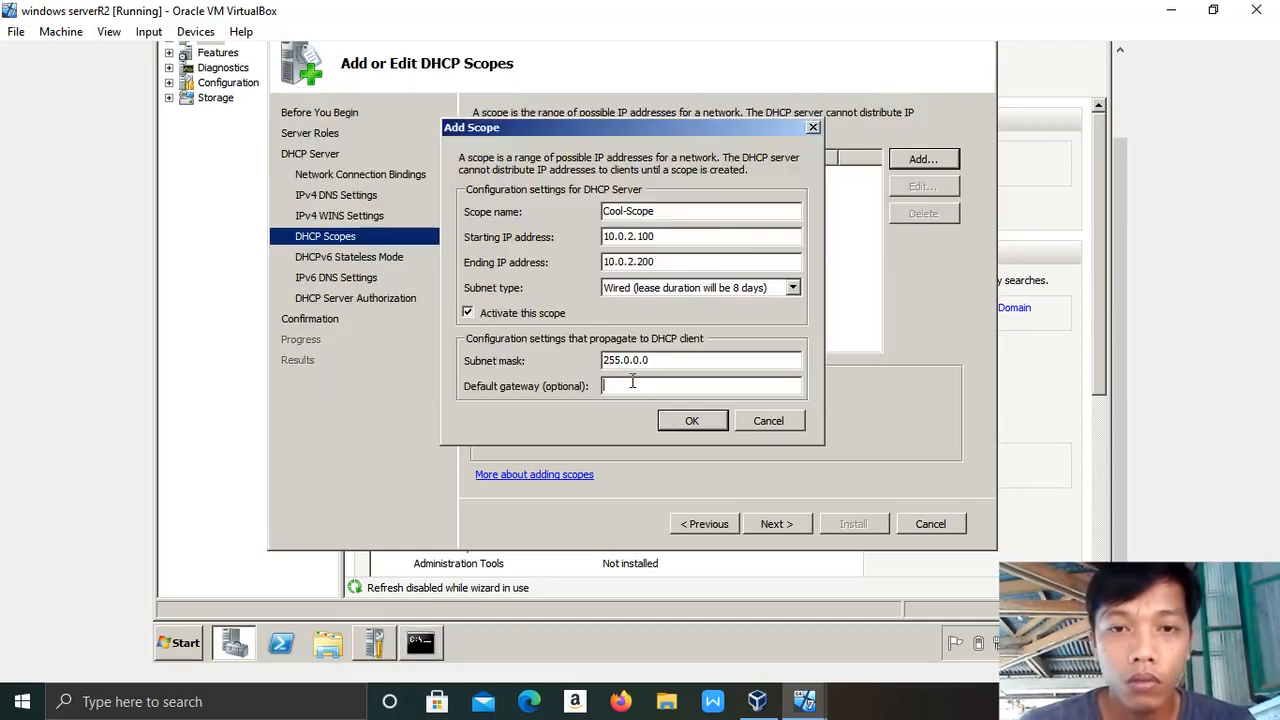
text(10.)
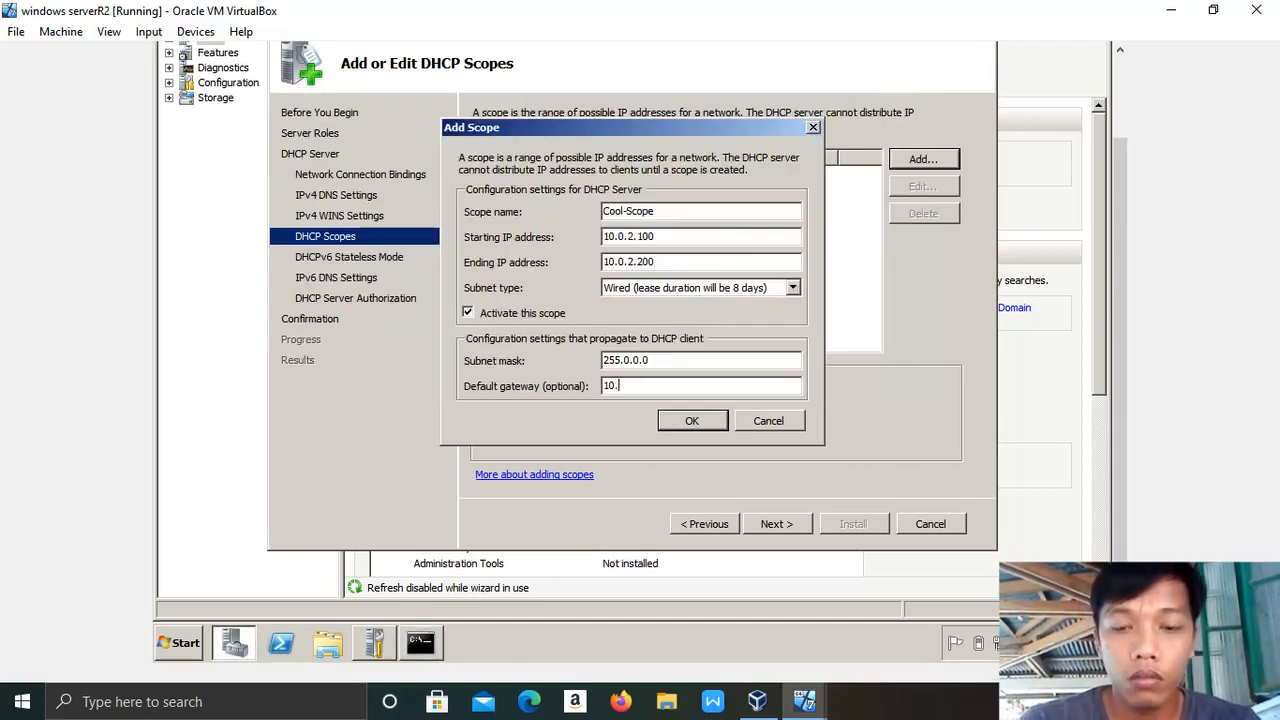
text(0.2.2)
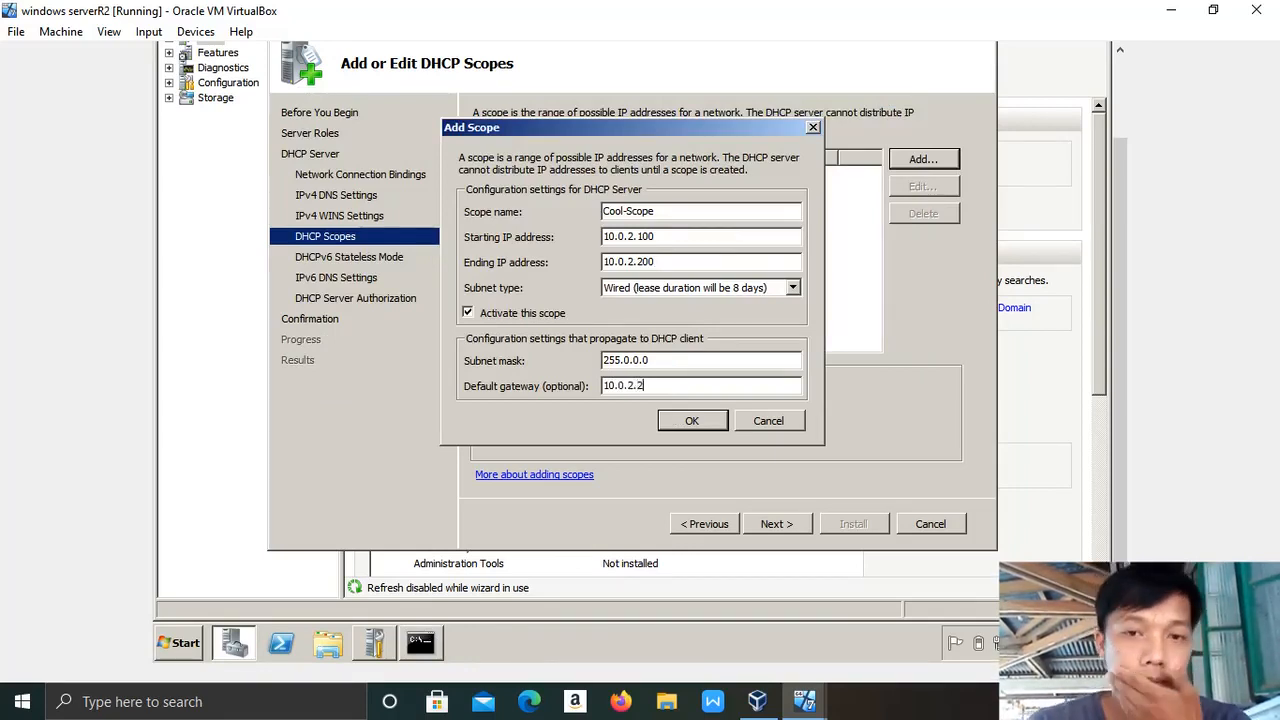
click(692, 421)
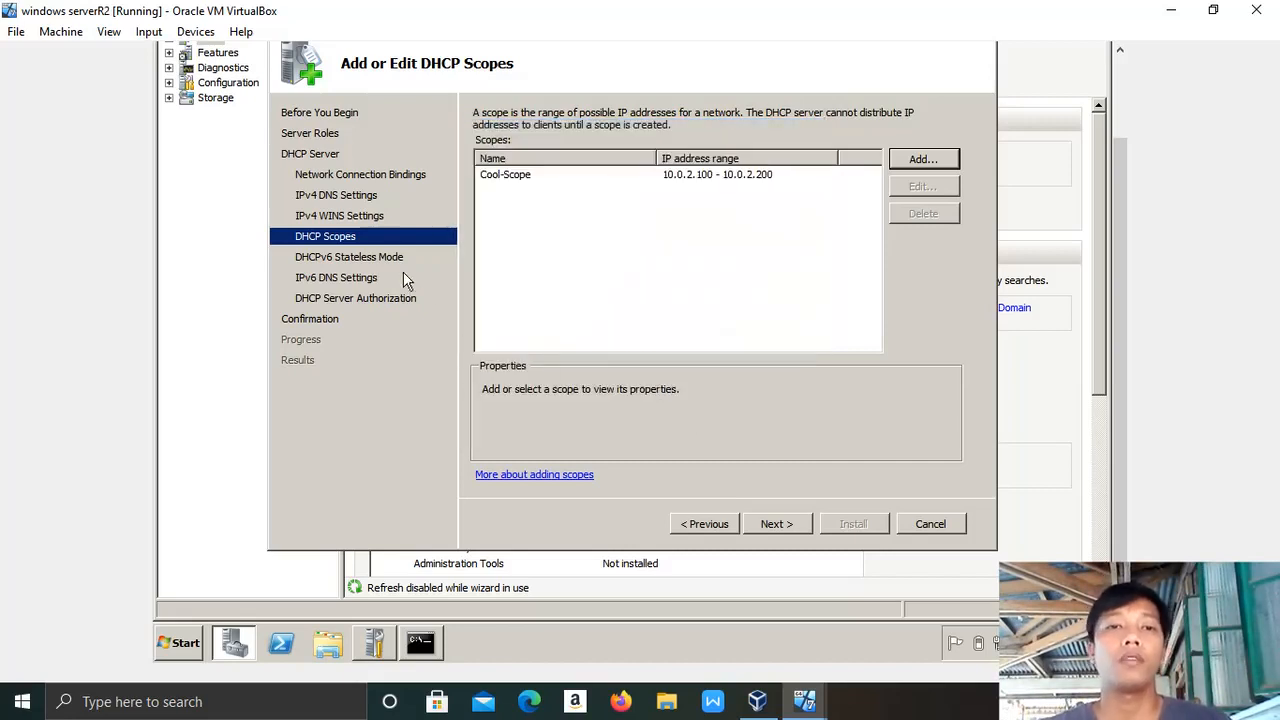
Disable DHCPv6 stateless mode, keep current credentials for authorization, and install the DHCP Server role.
click(776, 524)
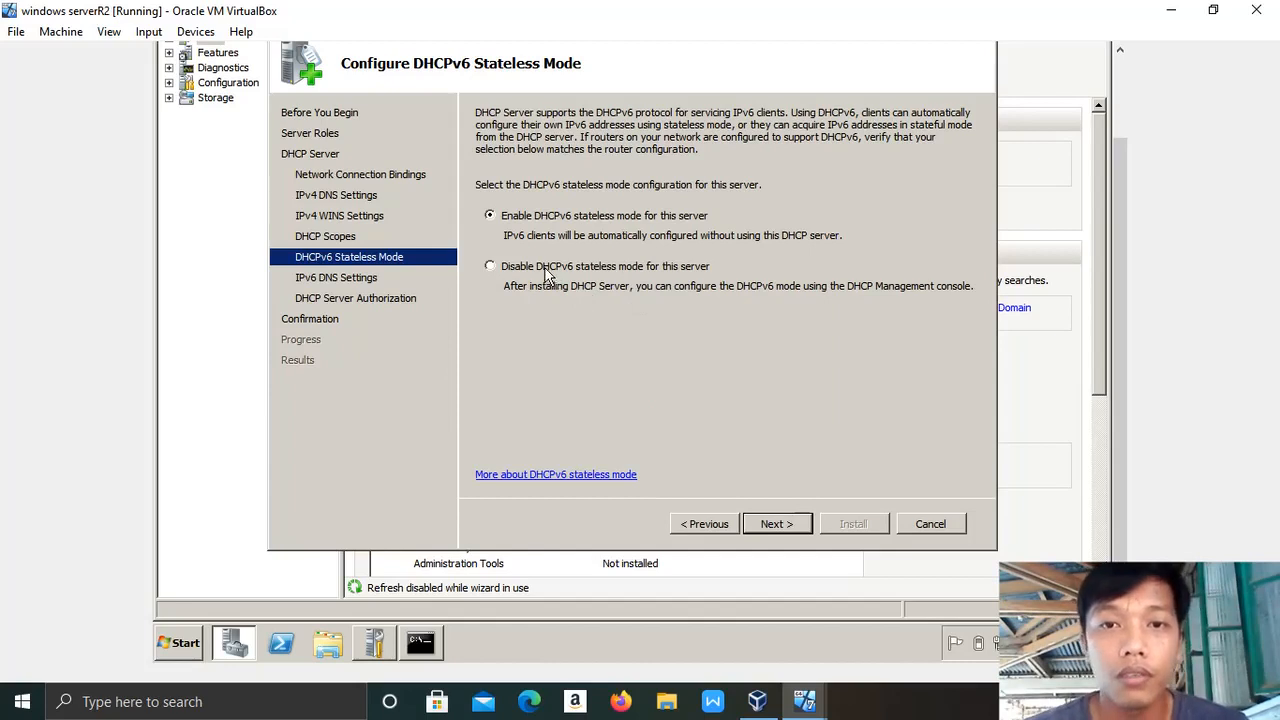
click(492, 268)
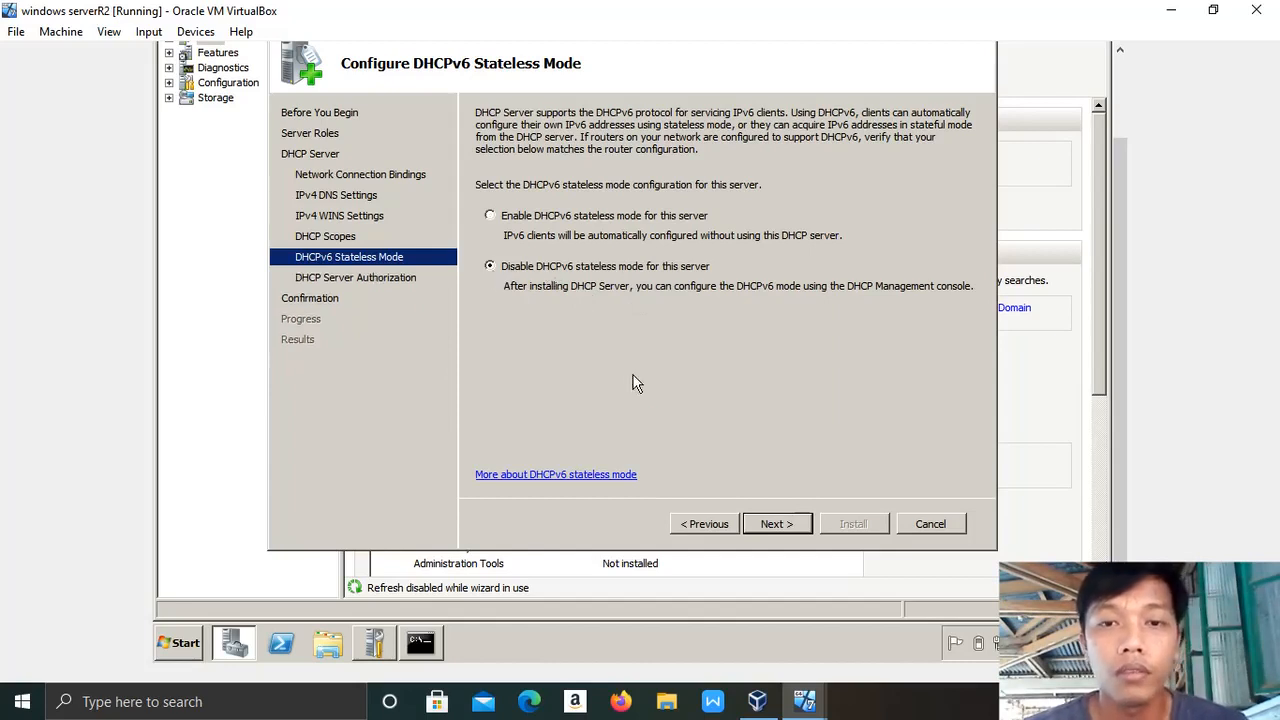
click(780, 525)
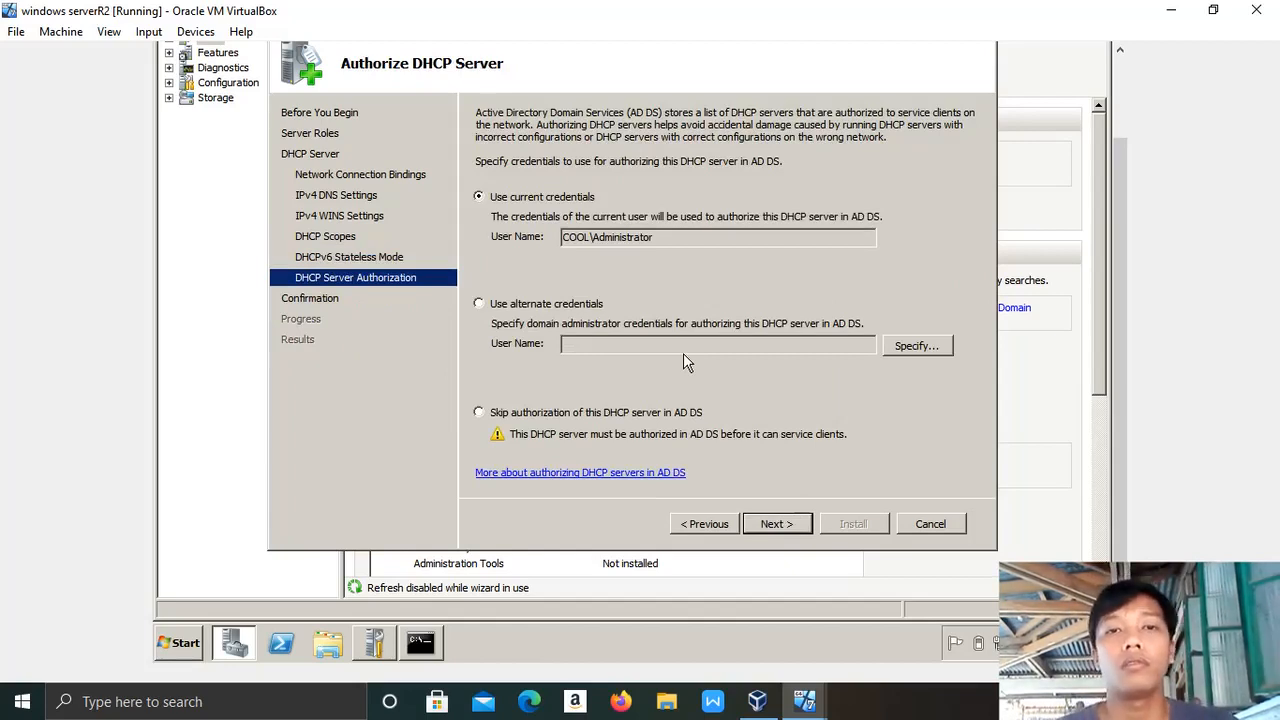
click(775, 525)
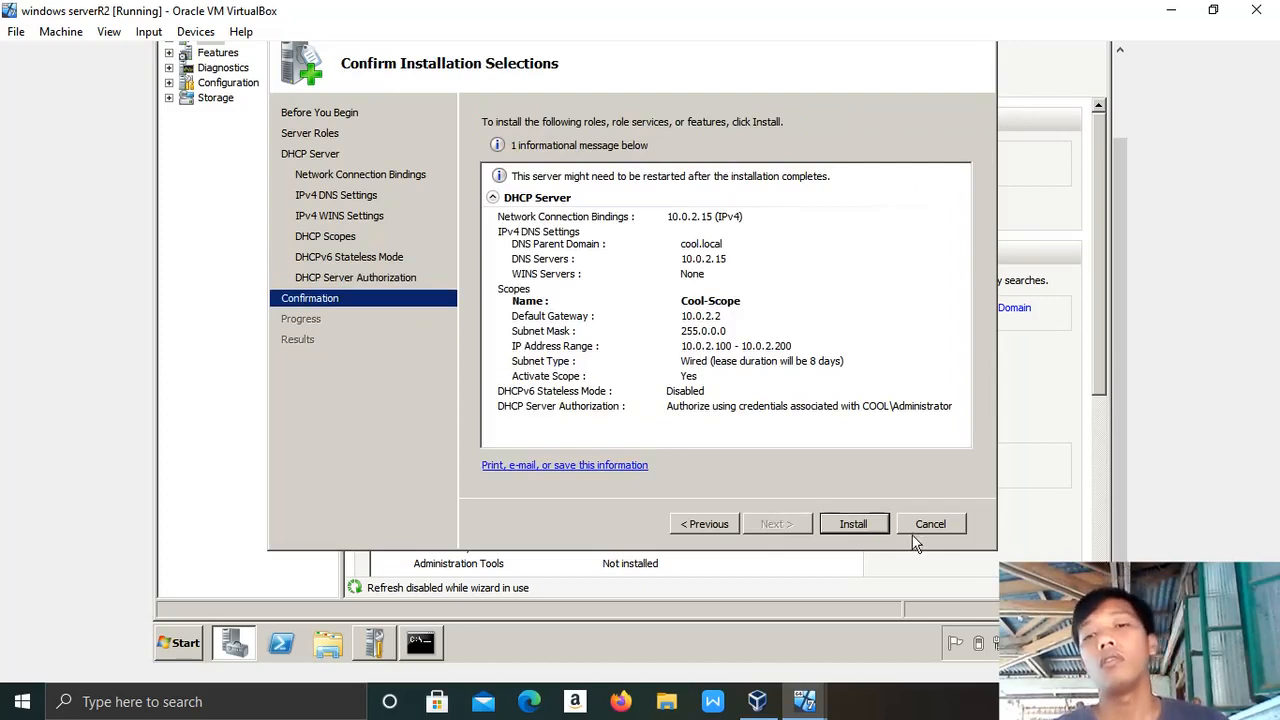
click(874, 527)
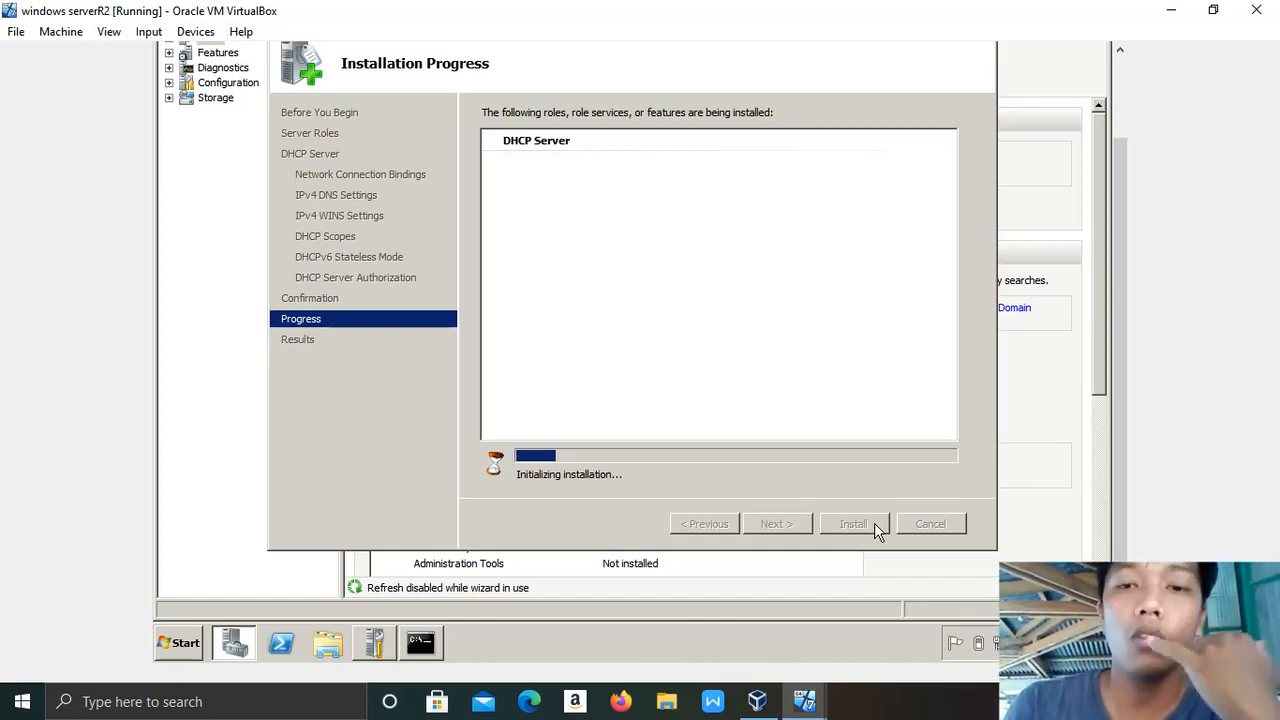
In the Windows 7 VM, open Network and Sharing Center and show the adapter connections.
mouse_move(802, 705)
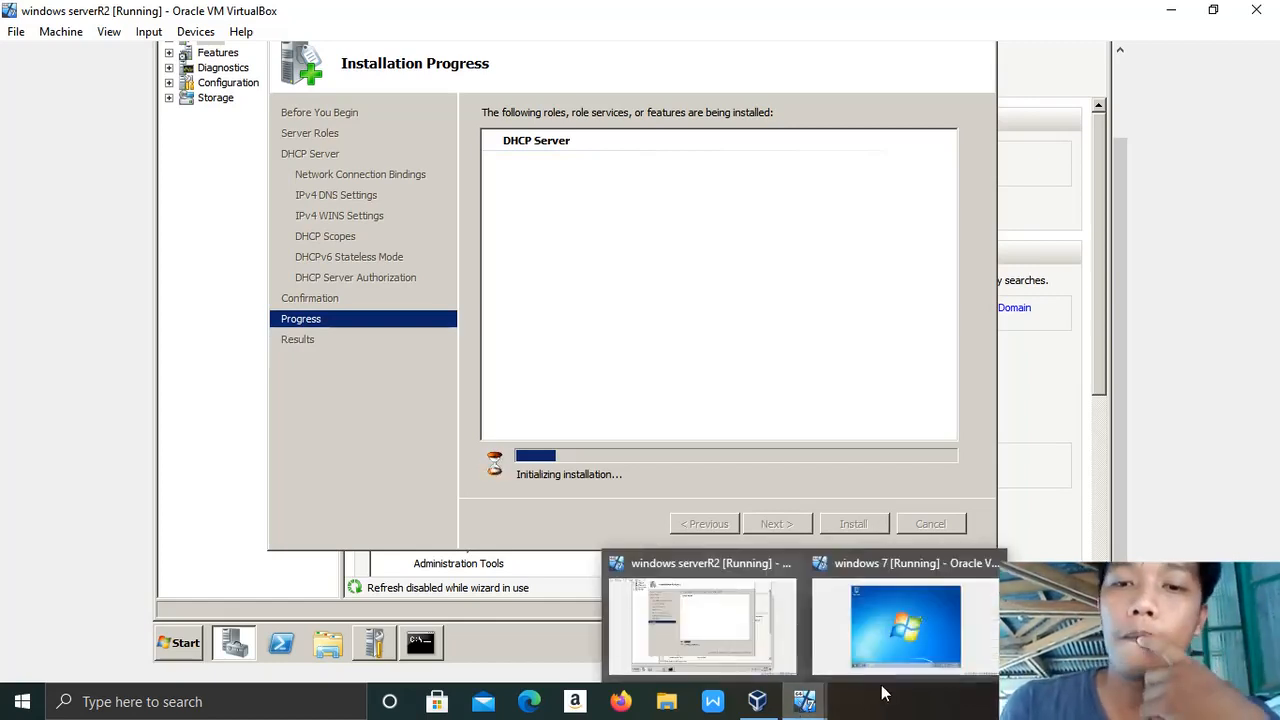
click(881, 644)
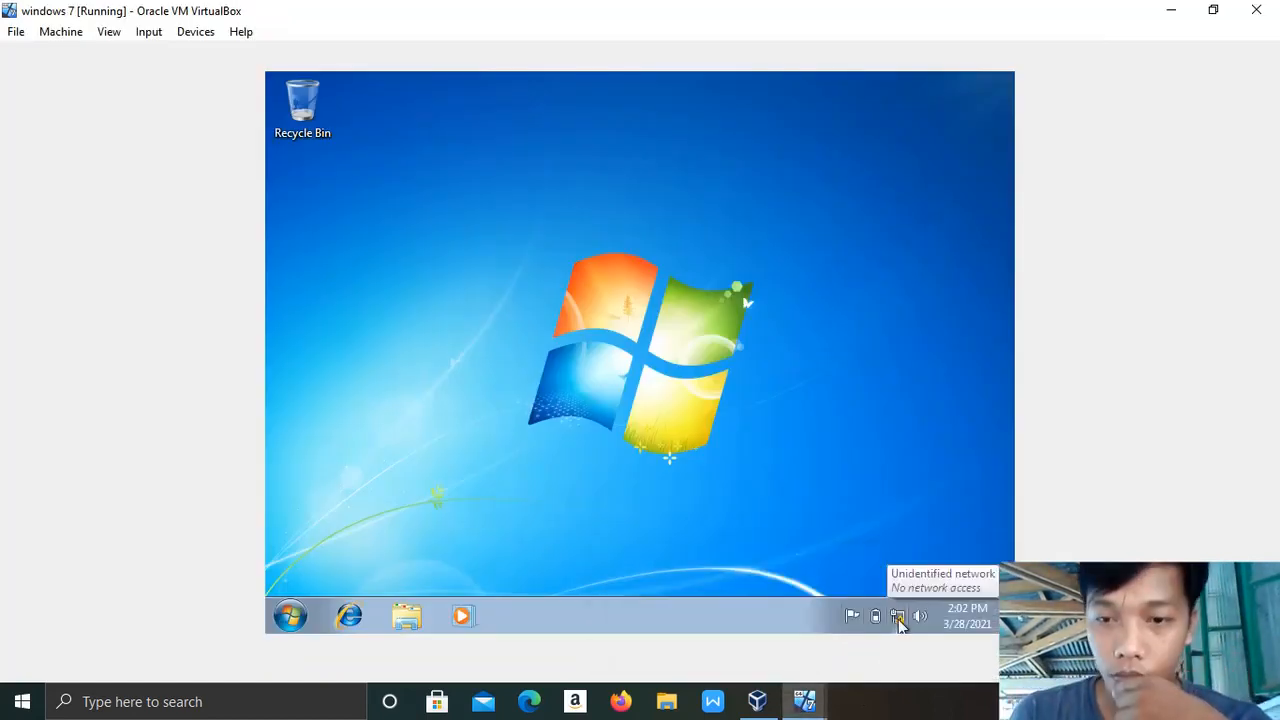
right_click(899, 620)
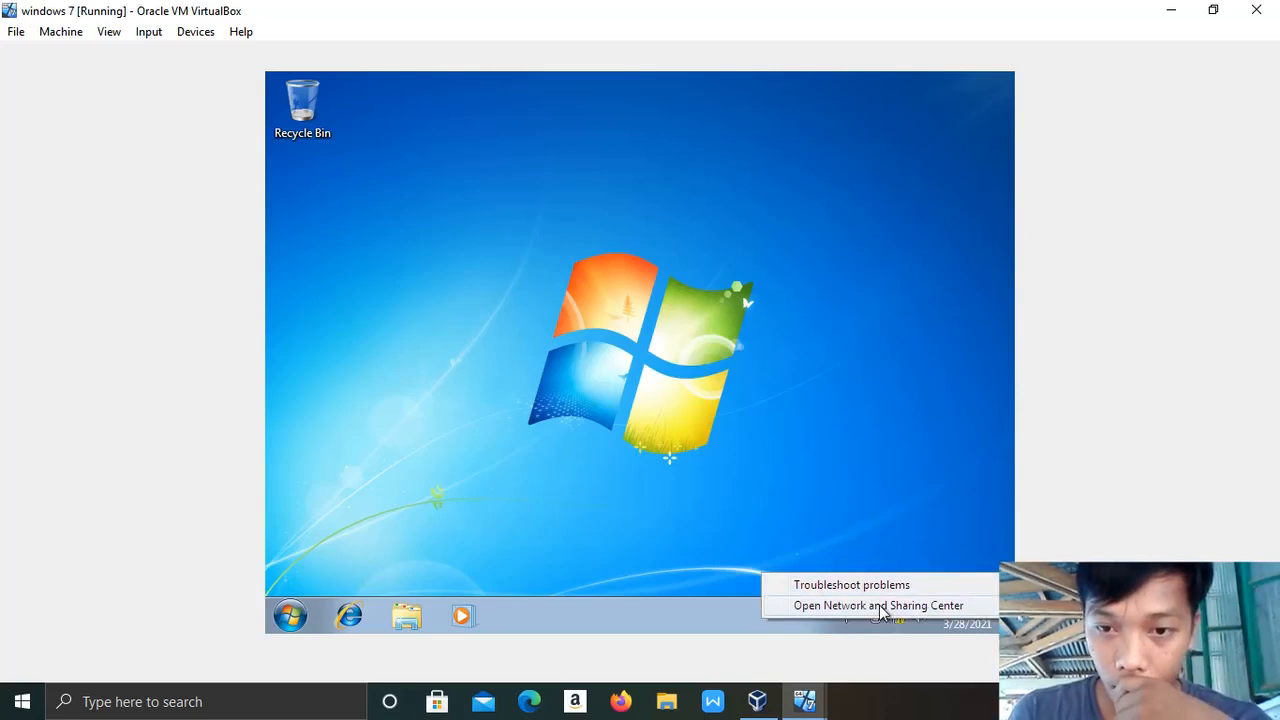
click(878, 606)
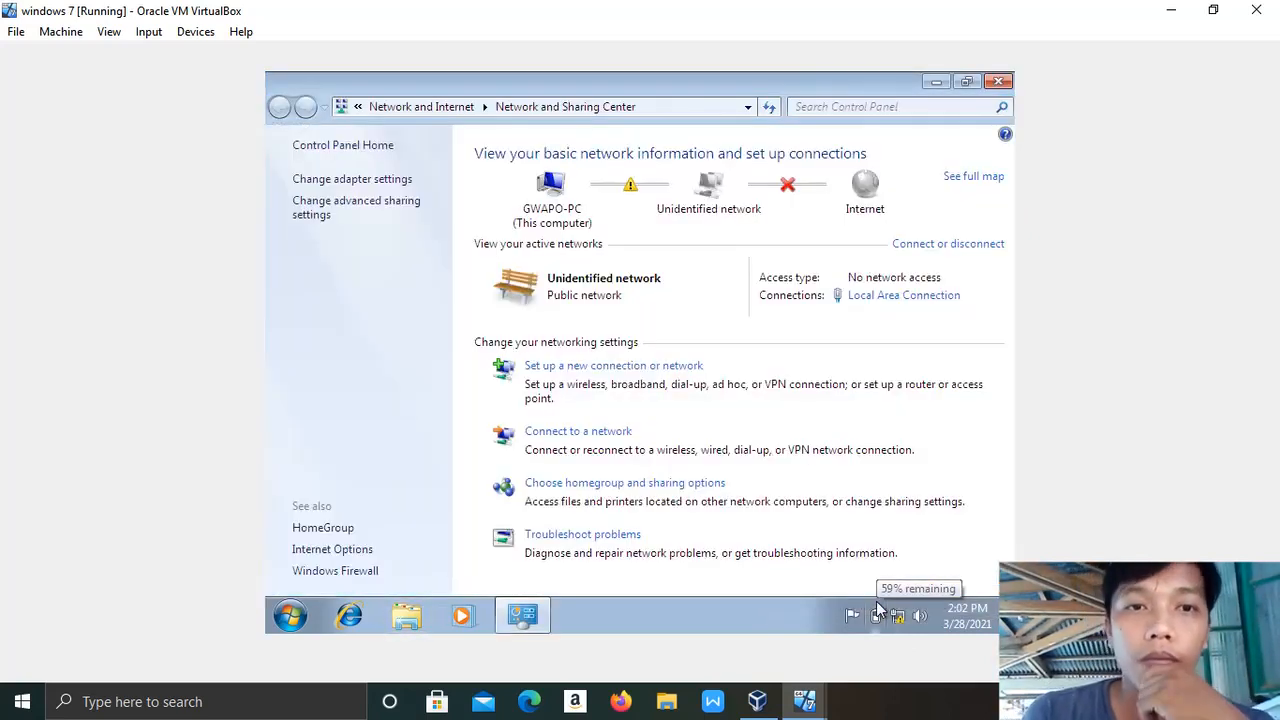
click(339, 180)
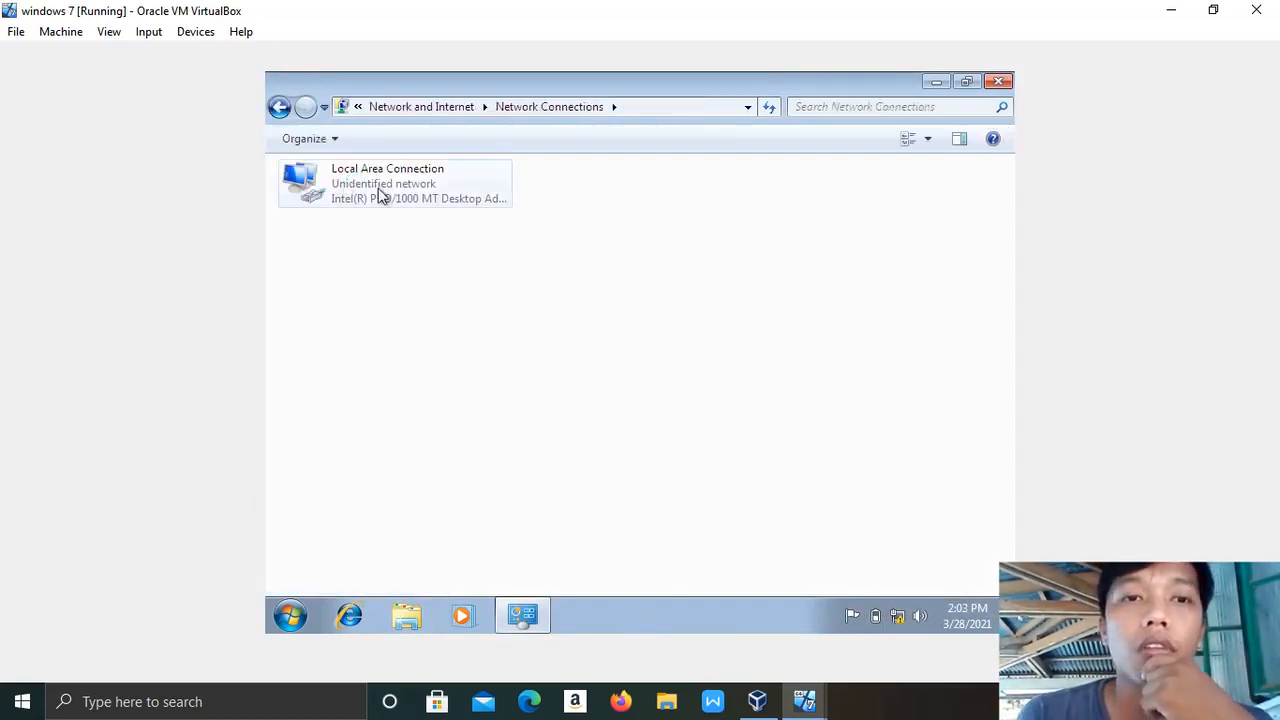
Set Local Area Connection's TCP/IPv4 to obtain IP and DNS server addresses automatically.
click(379, 189)
right_click(379, 189)
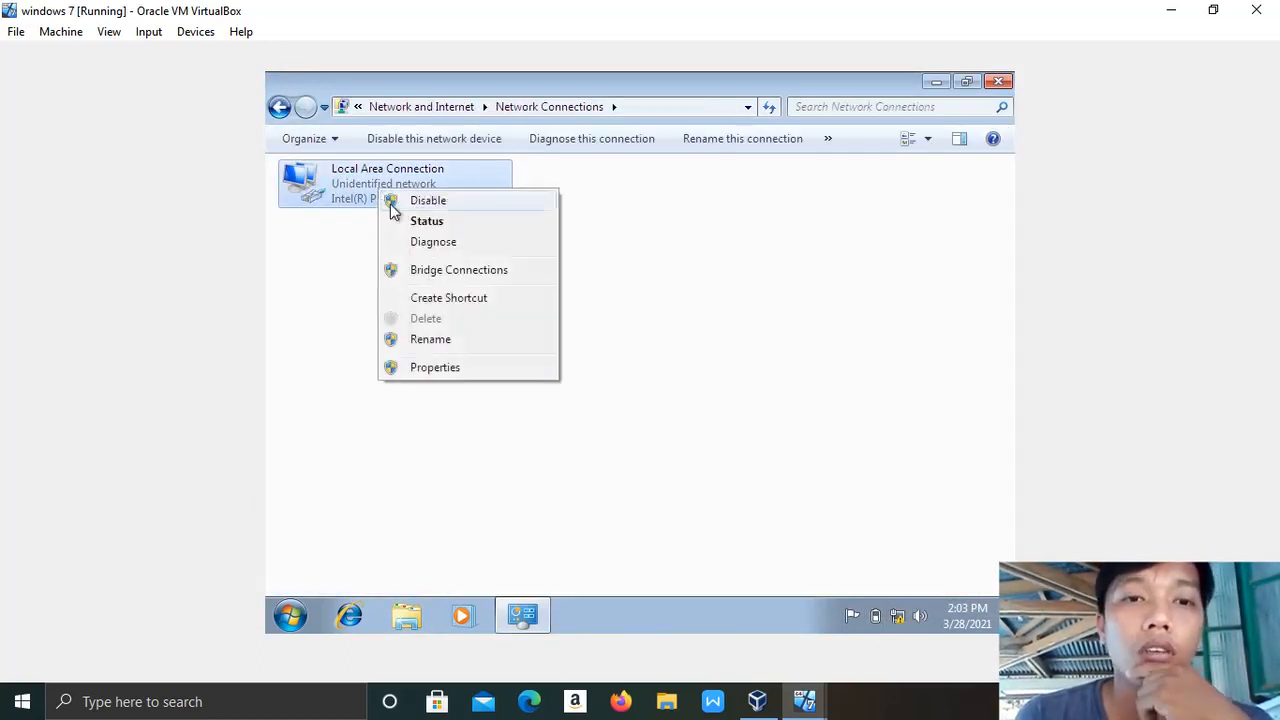
click(445, 368)
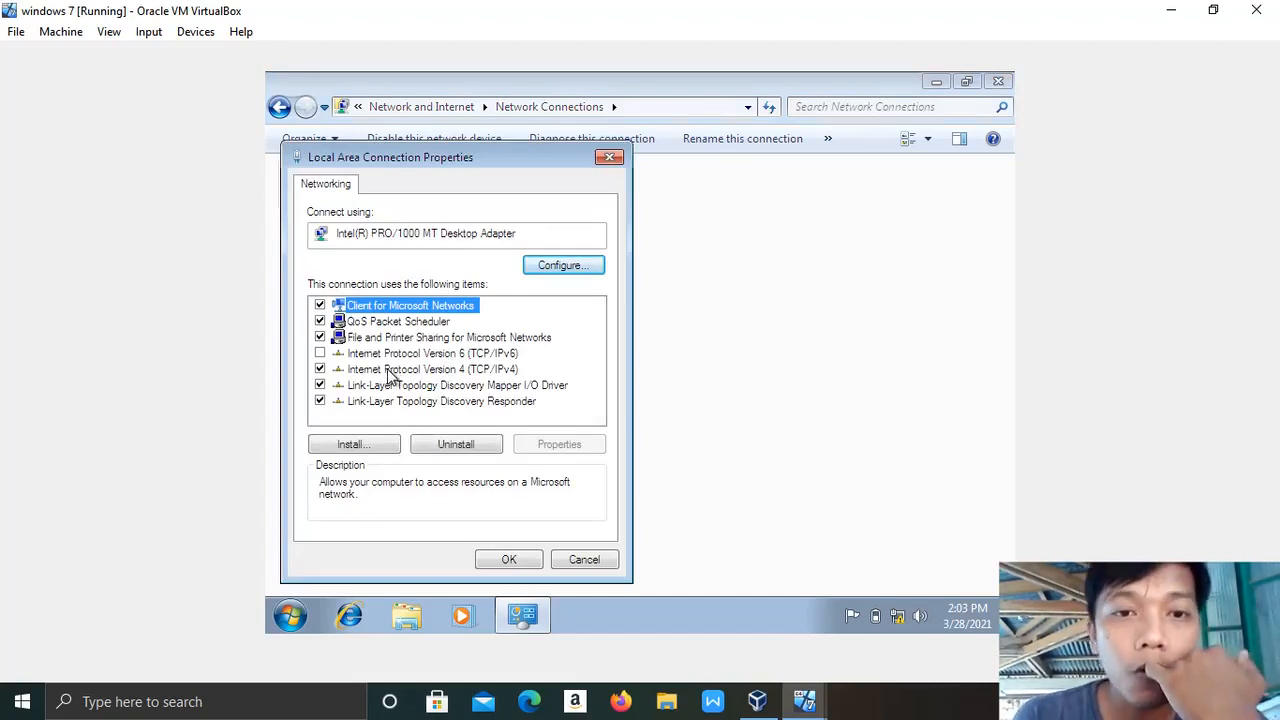
double_click(389, 372)
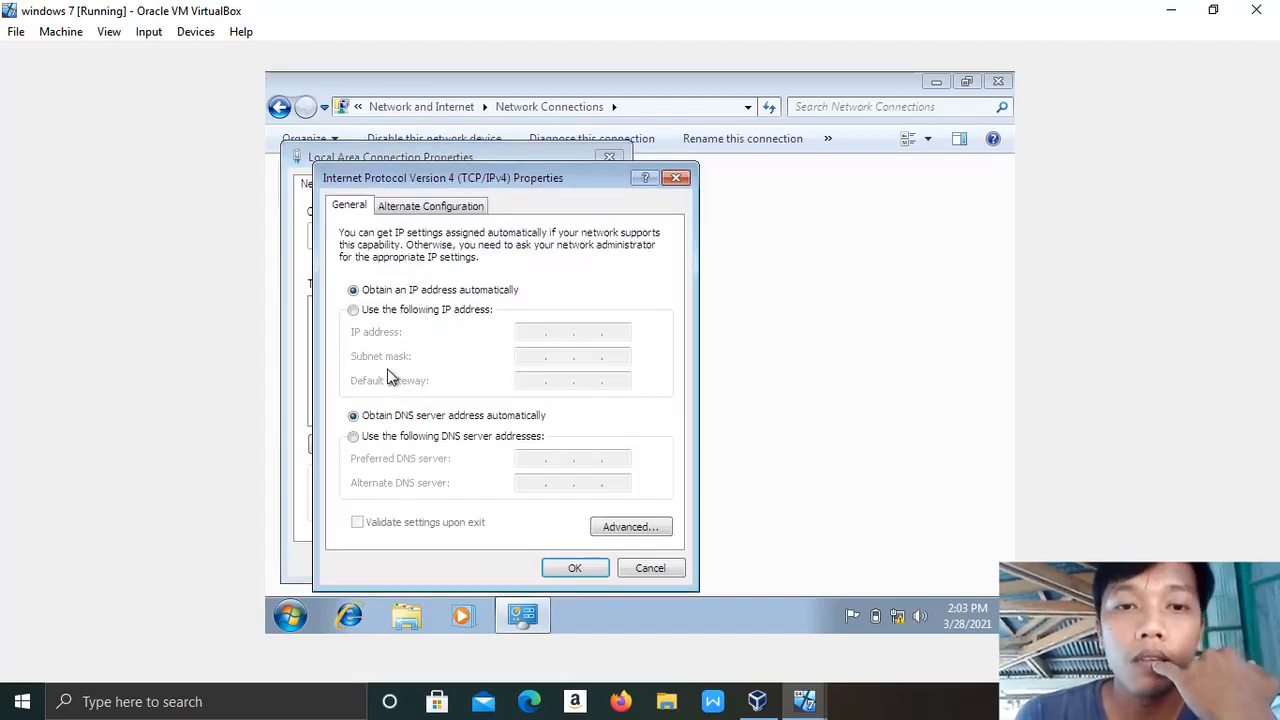
click(576, 568)
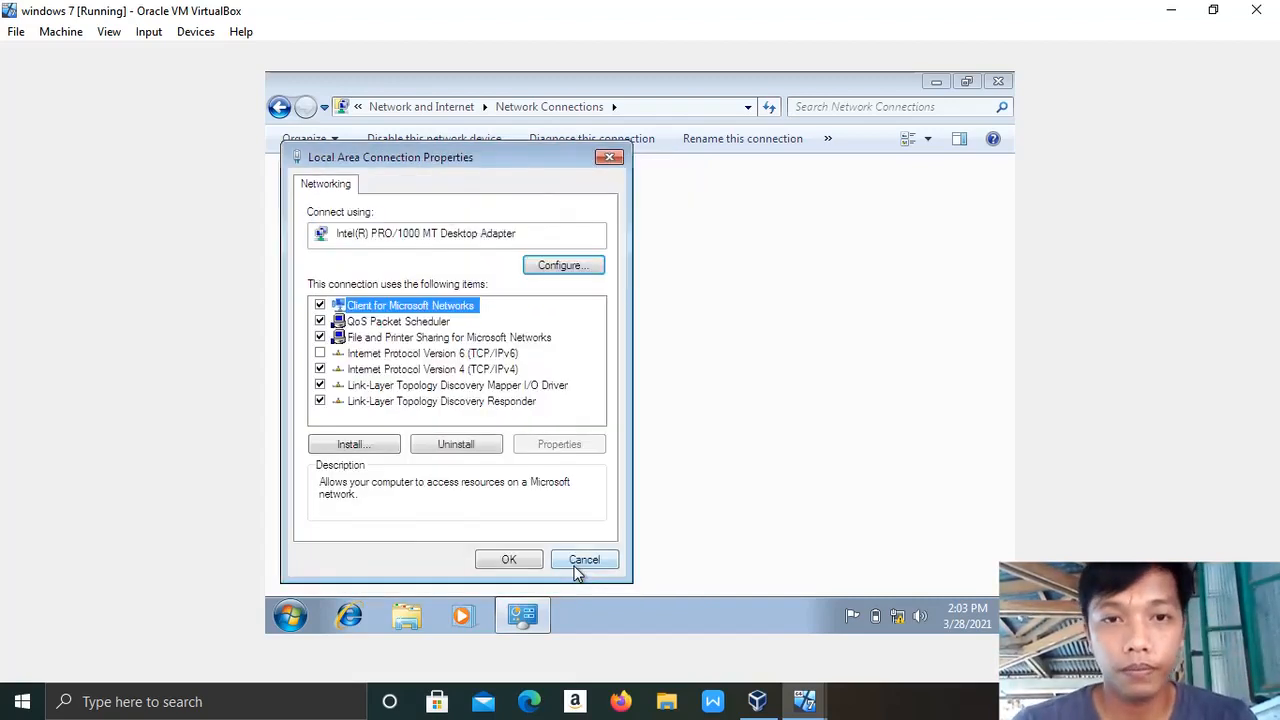
click(517, 563)
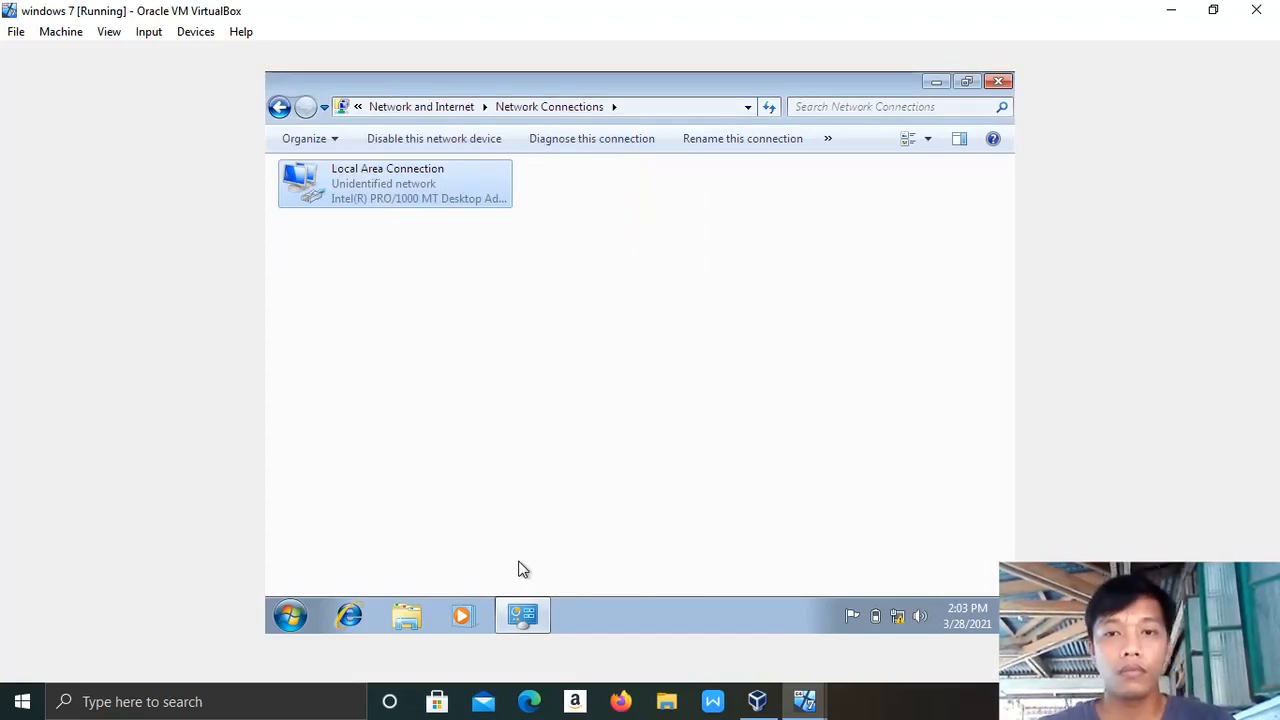
mouse_move(897, 616)
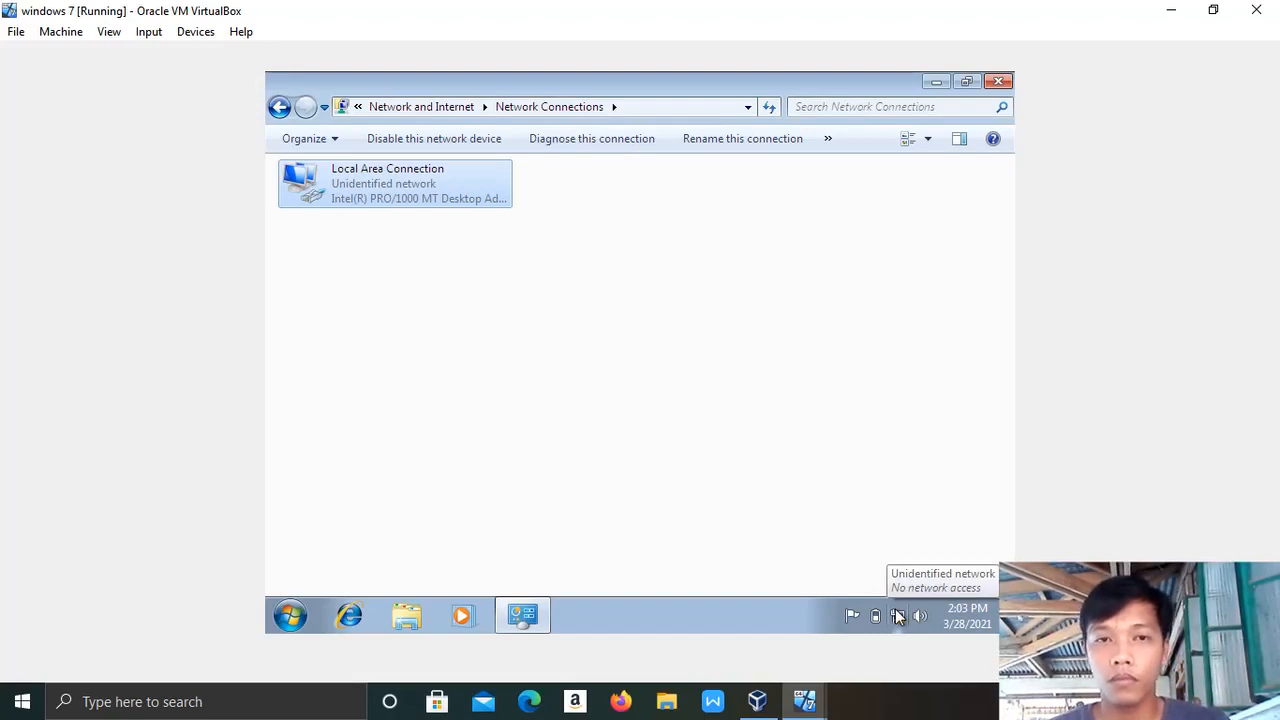
Switch to the serverR2 VM and close the finished DHCP installation wizard.
click(936, 81)
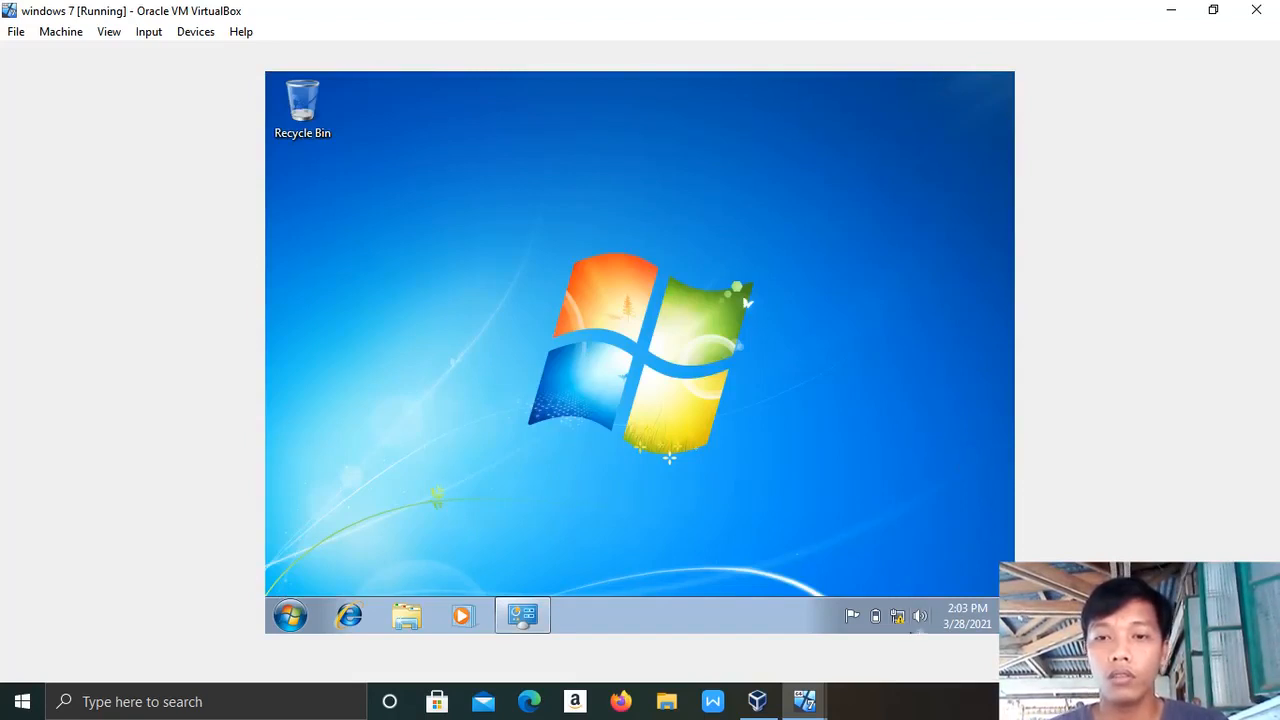
mouse_move(855, 620)
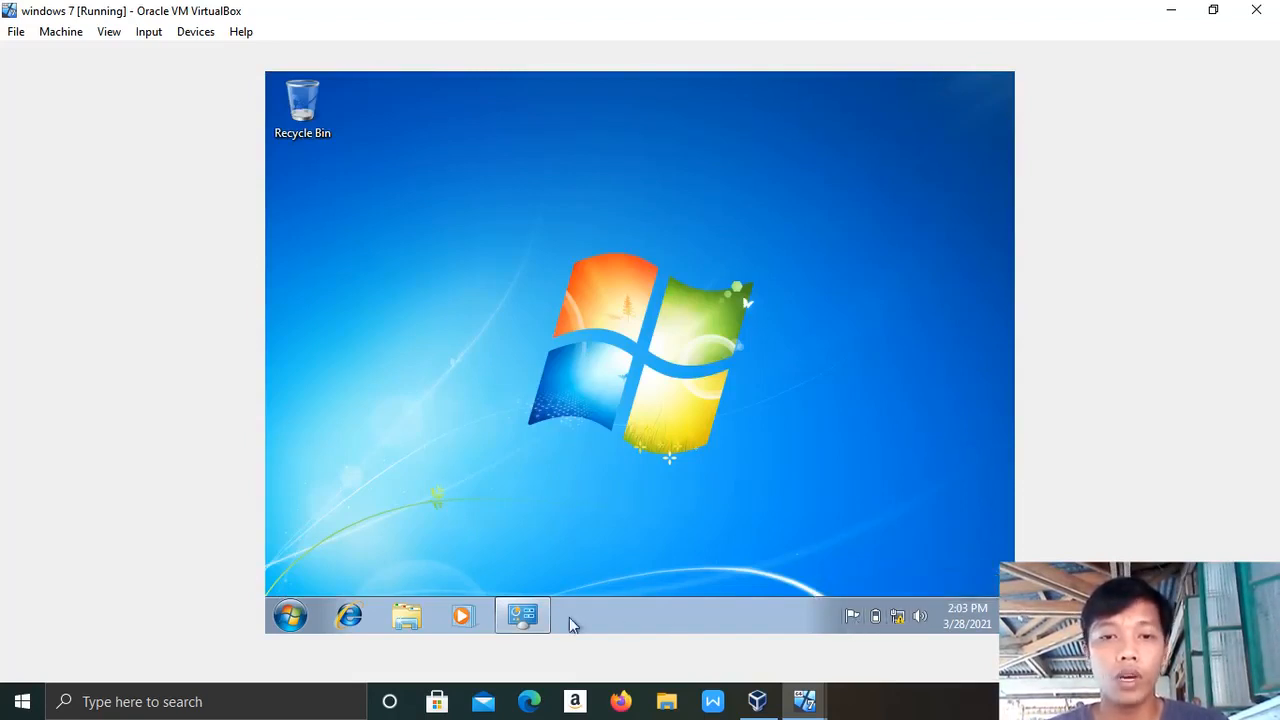
click(813, 712)
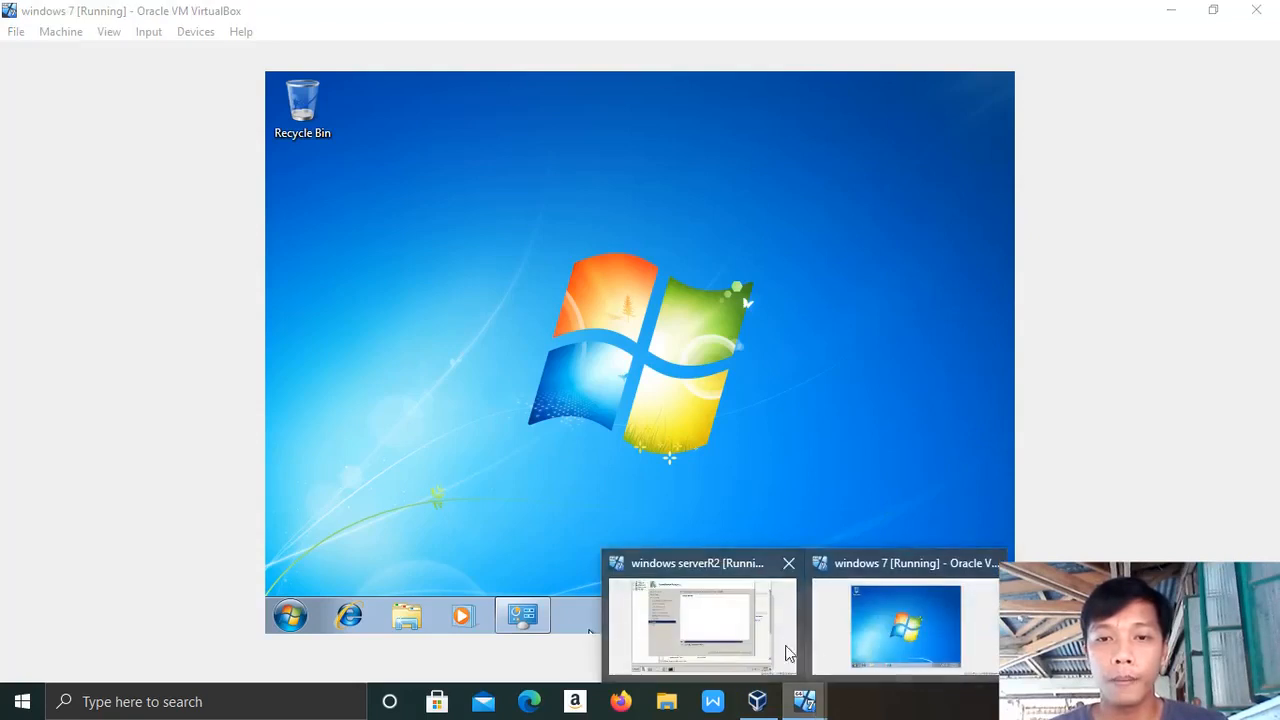
click(737, 637)
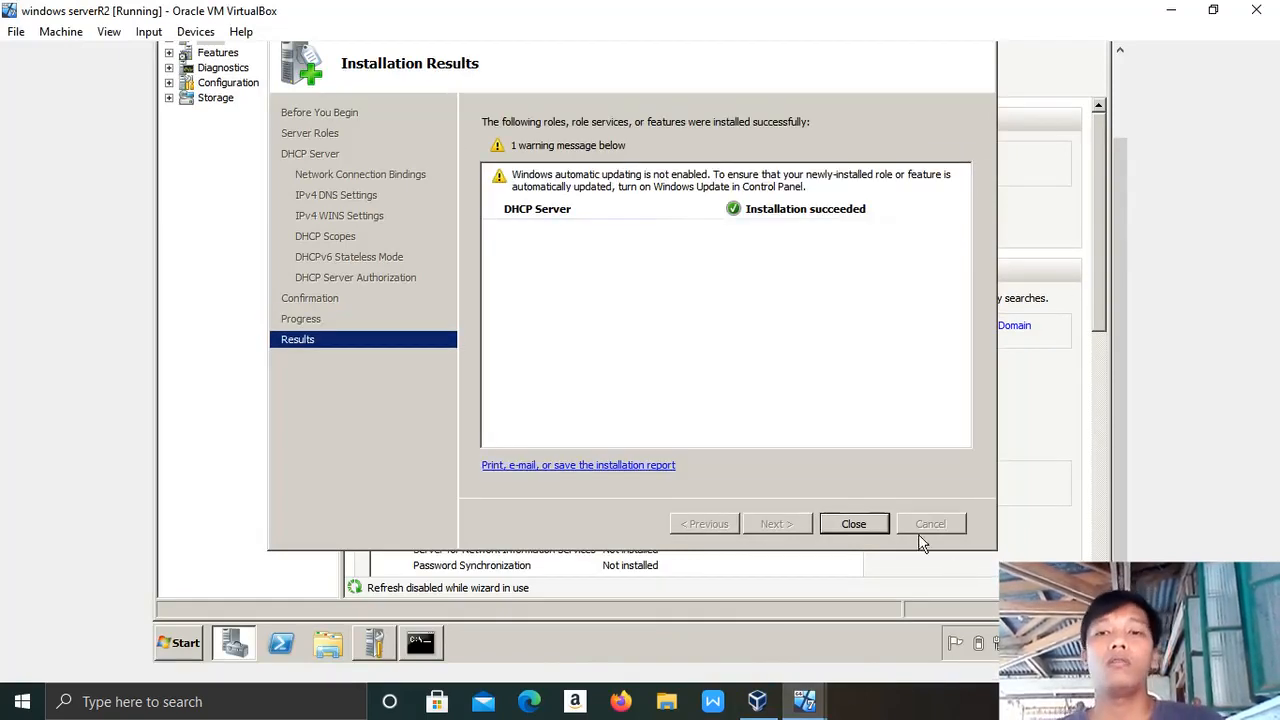
click(864, 528)
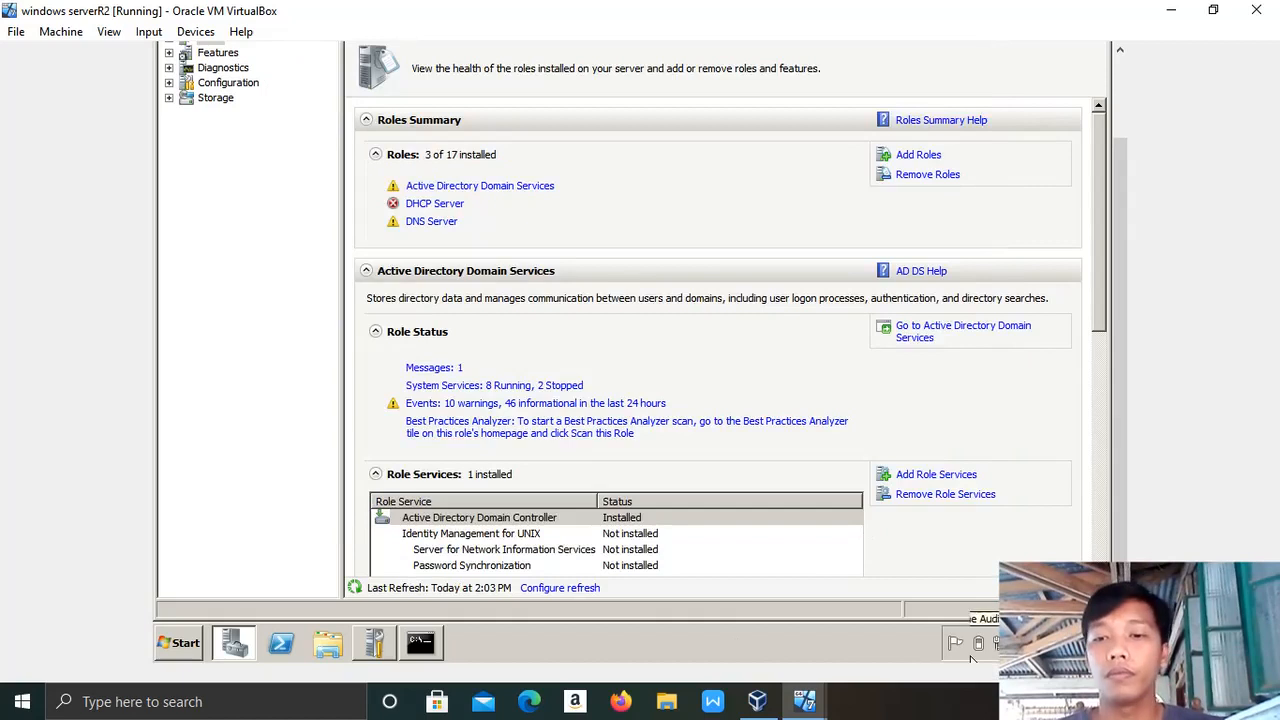
Scroll Server Manager to the DHCP Server role section showing its running services.
click(1030, 701)
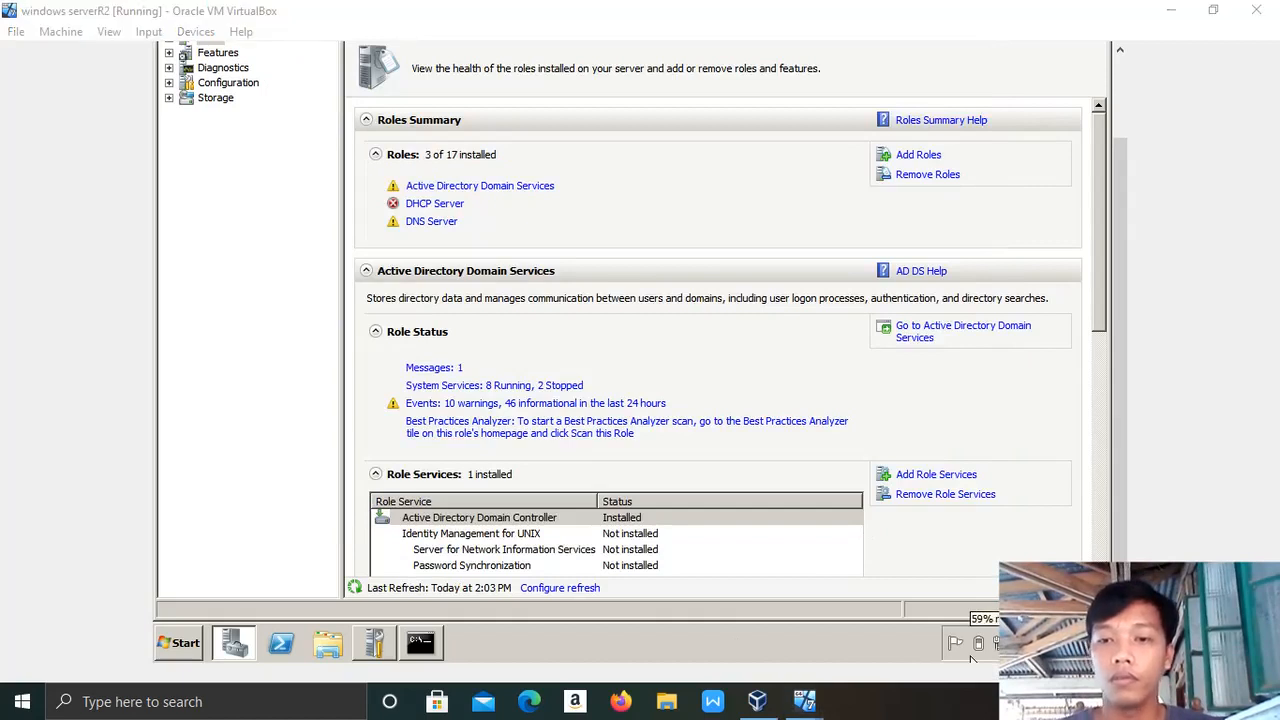
click(1060, 700)
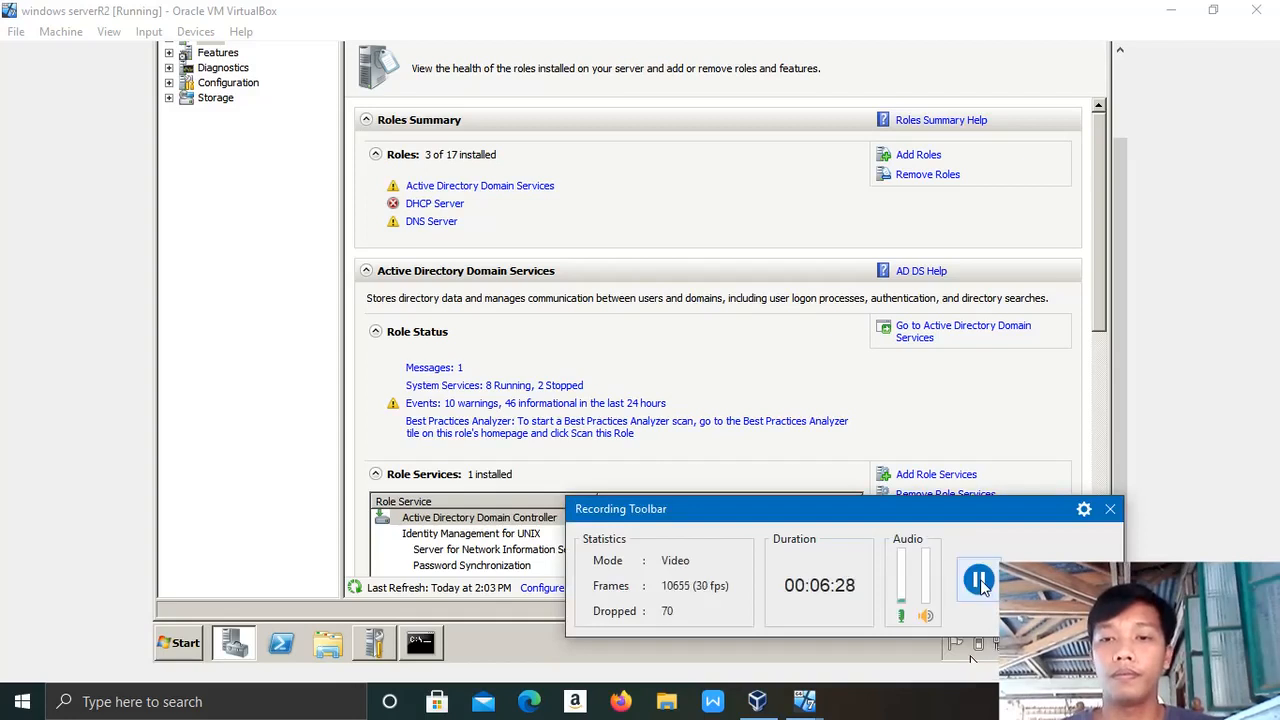
click(980, 580)
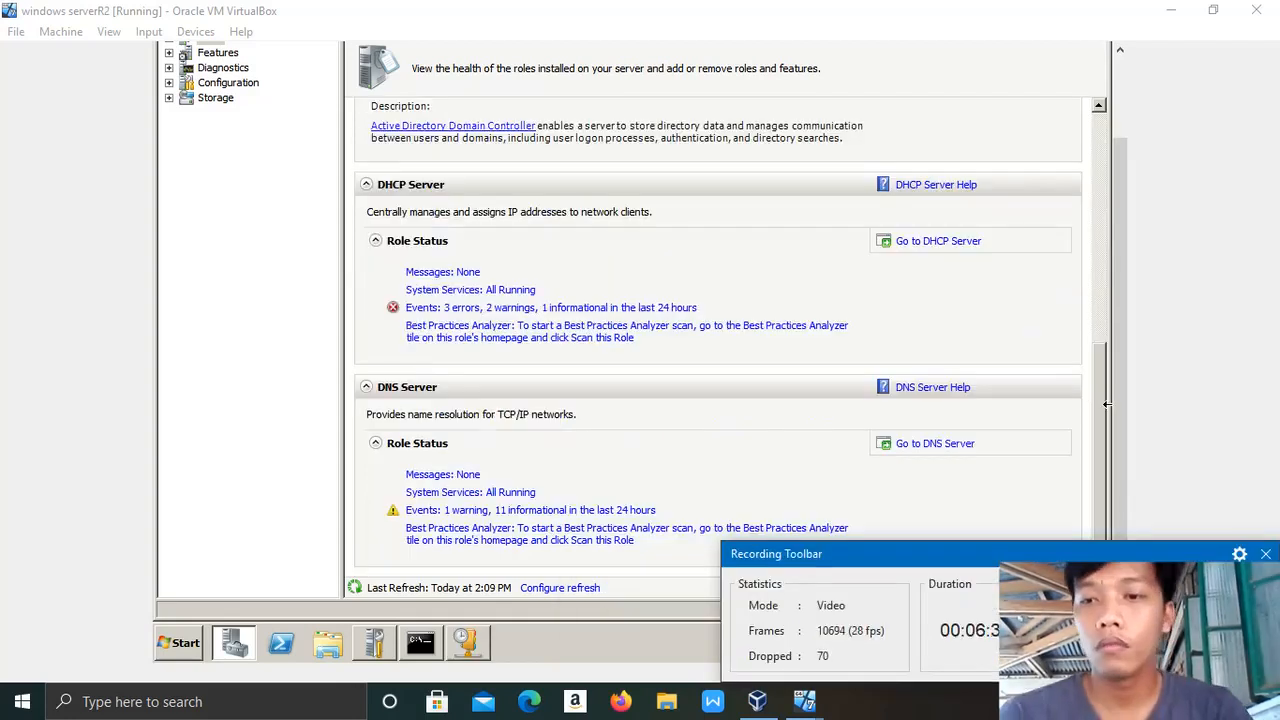
click(1266, 551)
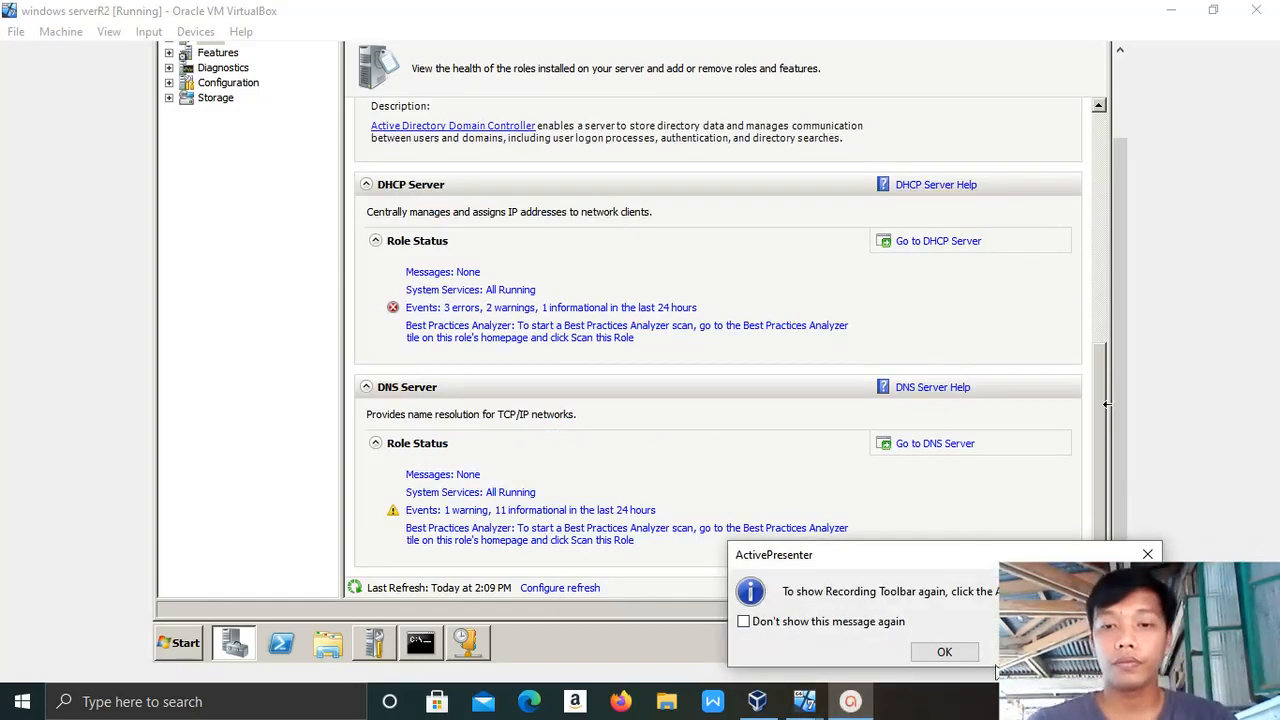
click(944, 651)
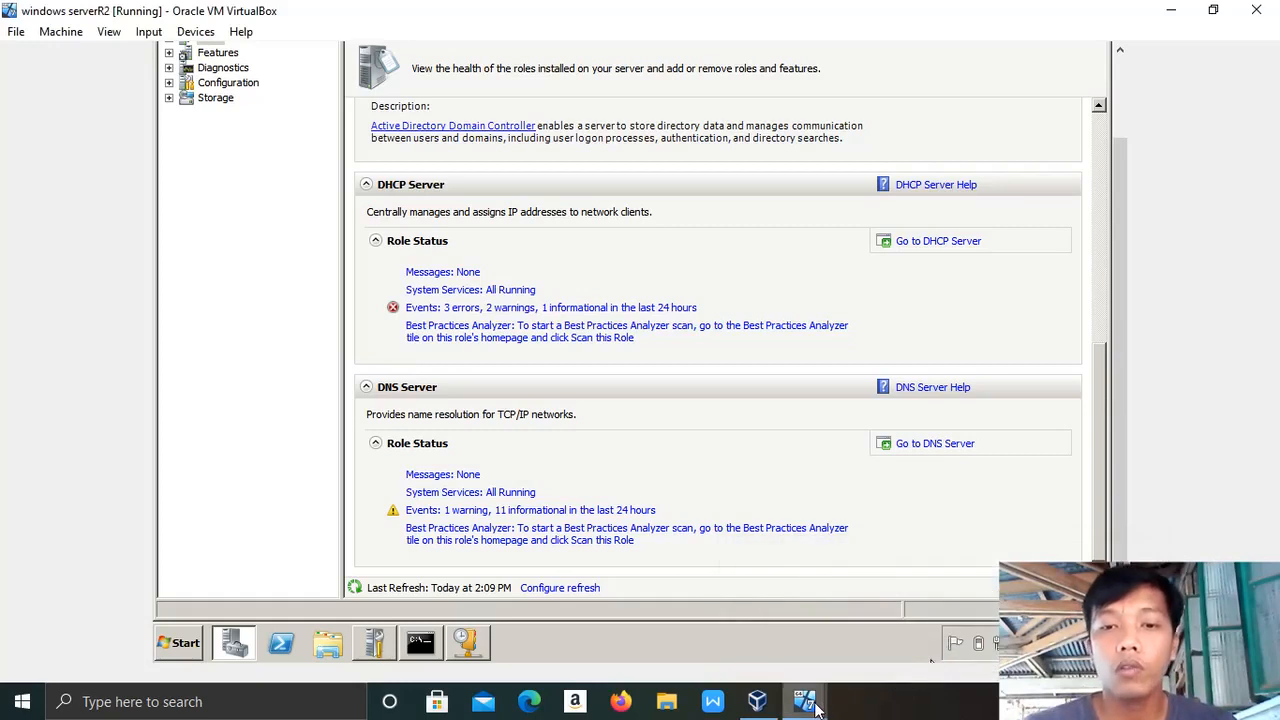
On the Windows 7 VM, open the Local Area Connection's properties from the adapter list.
mouse_move(805, 703)
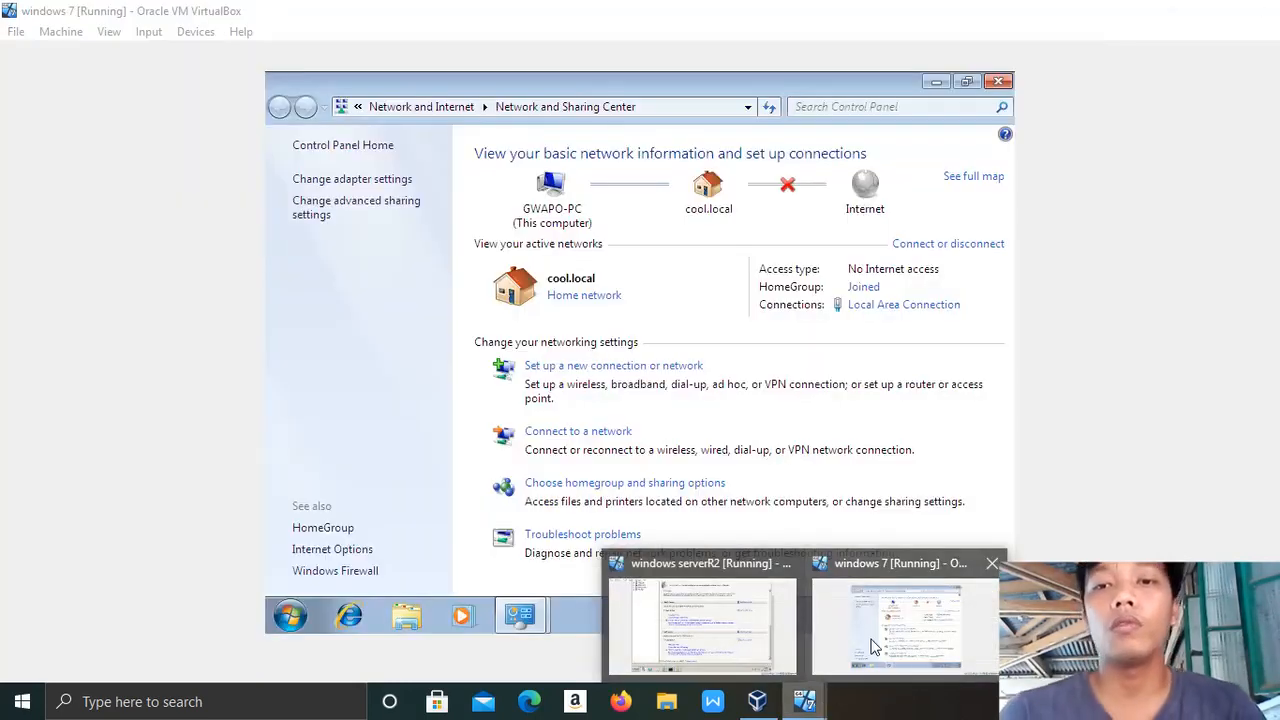
click(872, 645)
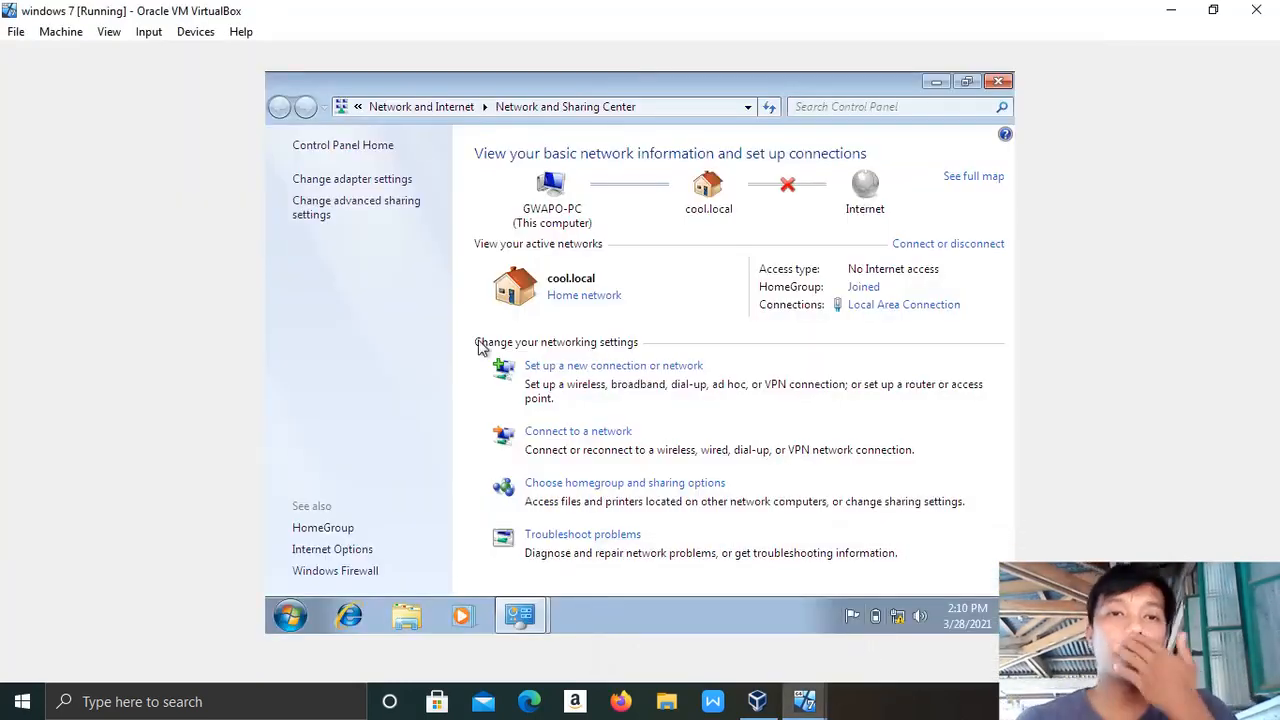
click(376, 184)
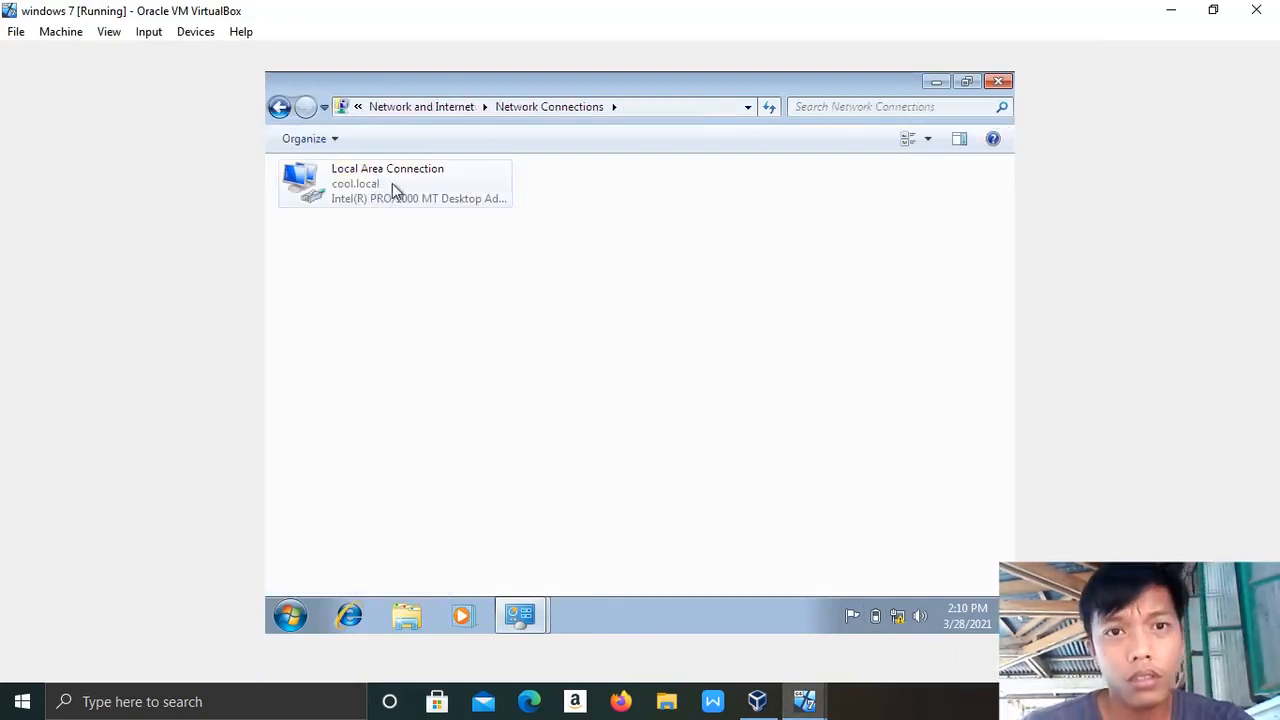
click(392, 184)
right_click(392, 184)
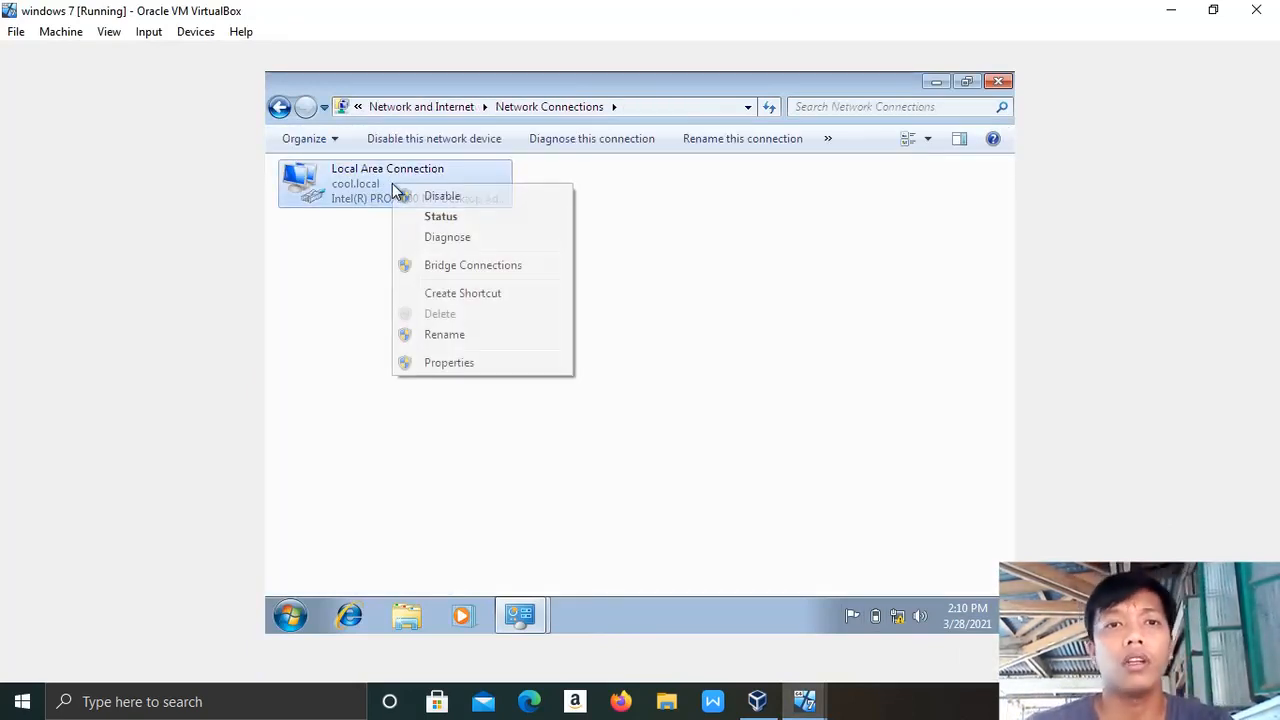
click(477, 362)
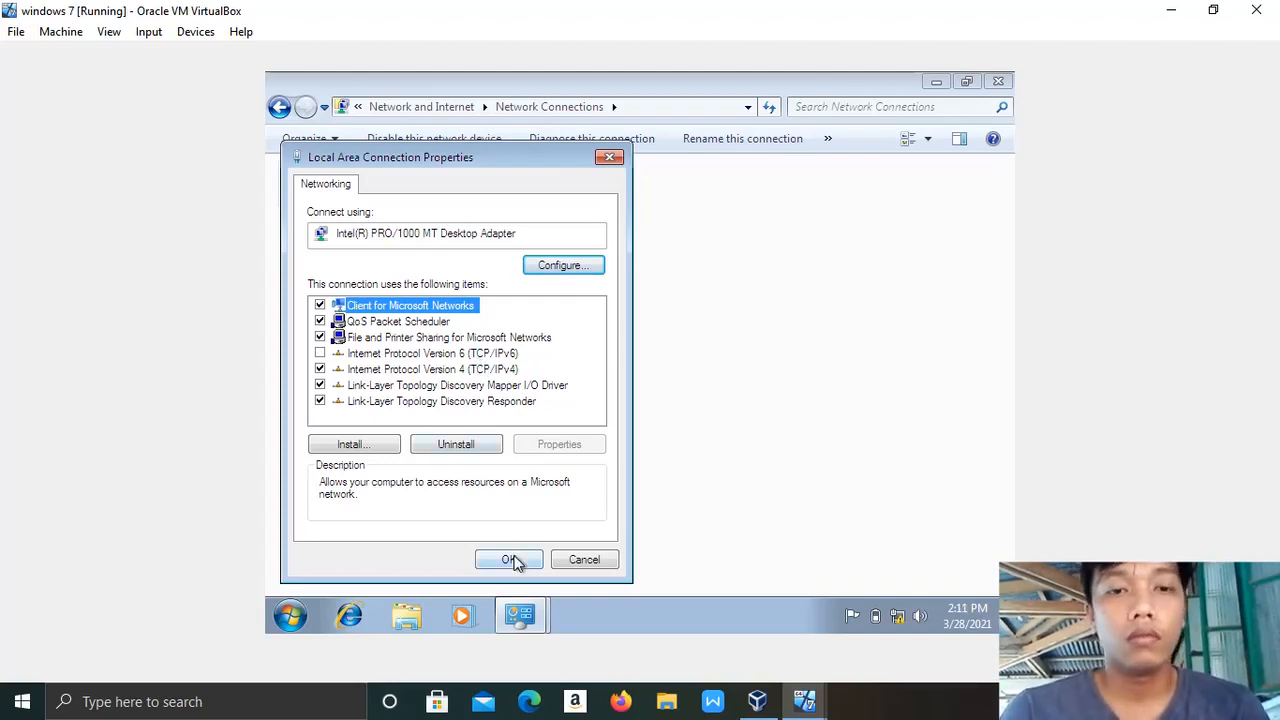
Review the TCP/IPv4 settings unchanged, close the dialogs and minimize Network and Sharing Center.
click(408, 372)
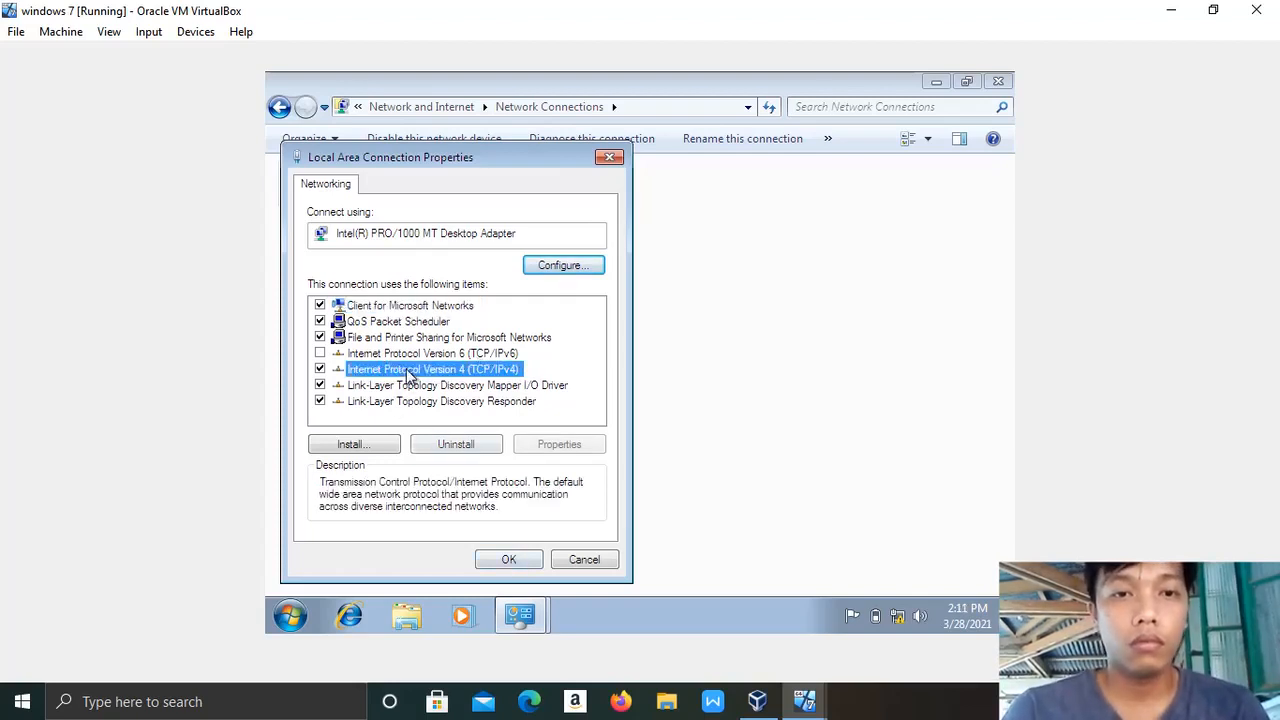
double_click(408, 372)
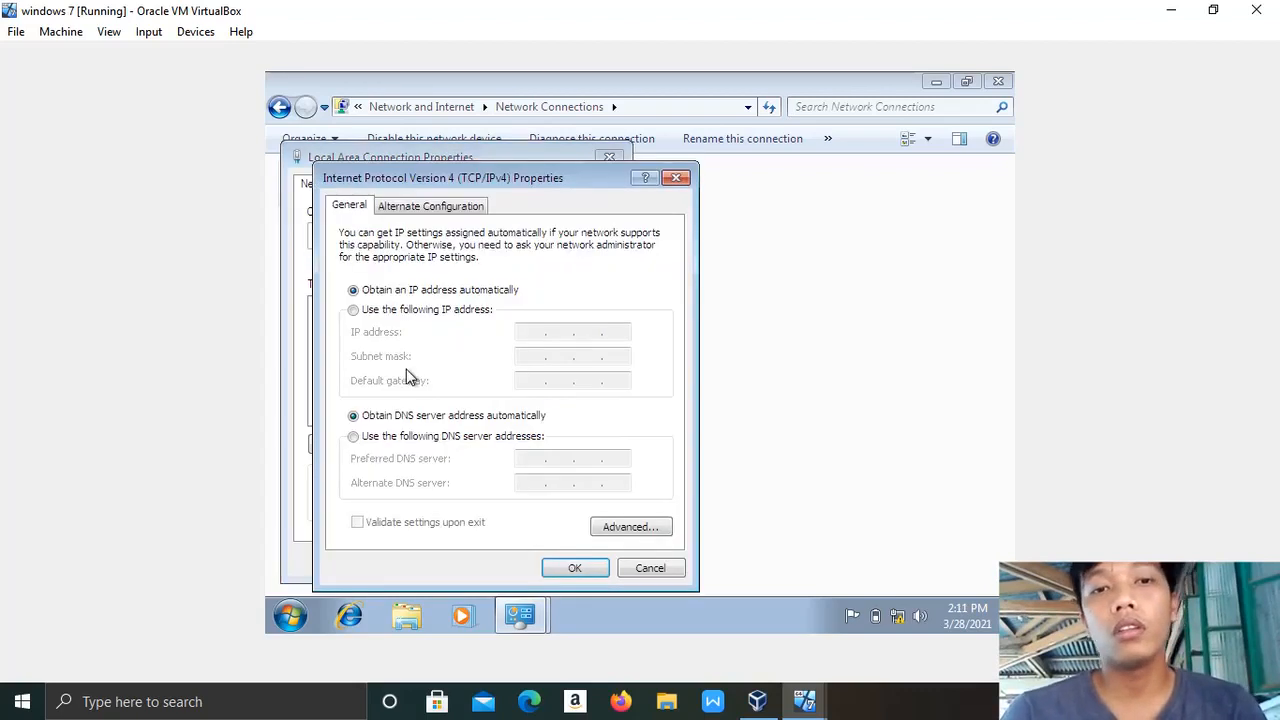
click(575, 568)
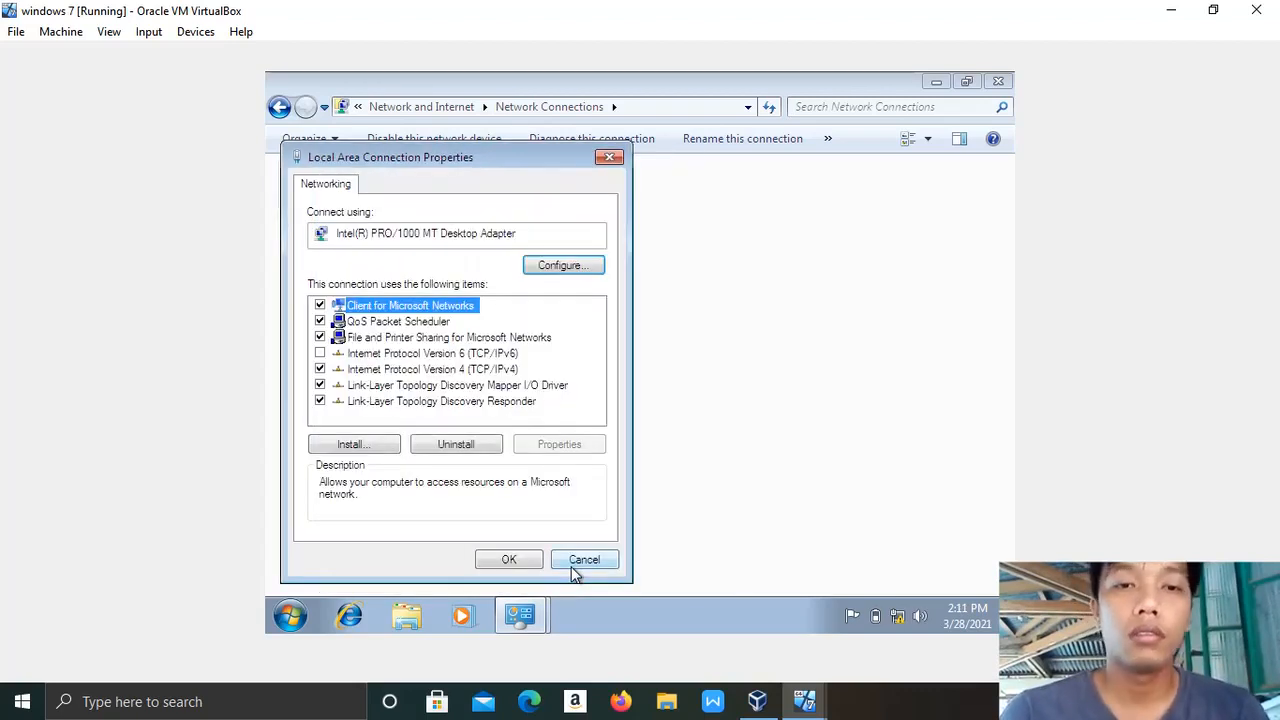
click(508, 560)
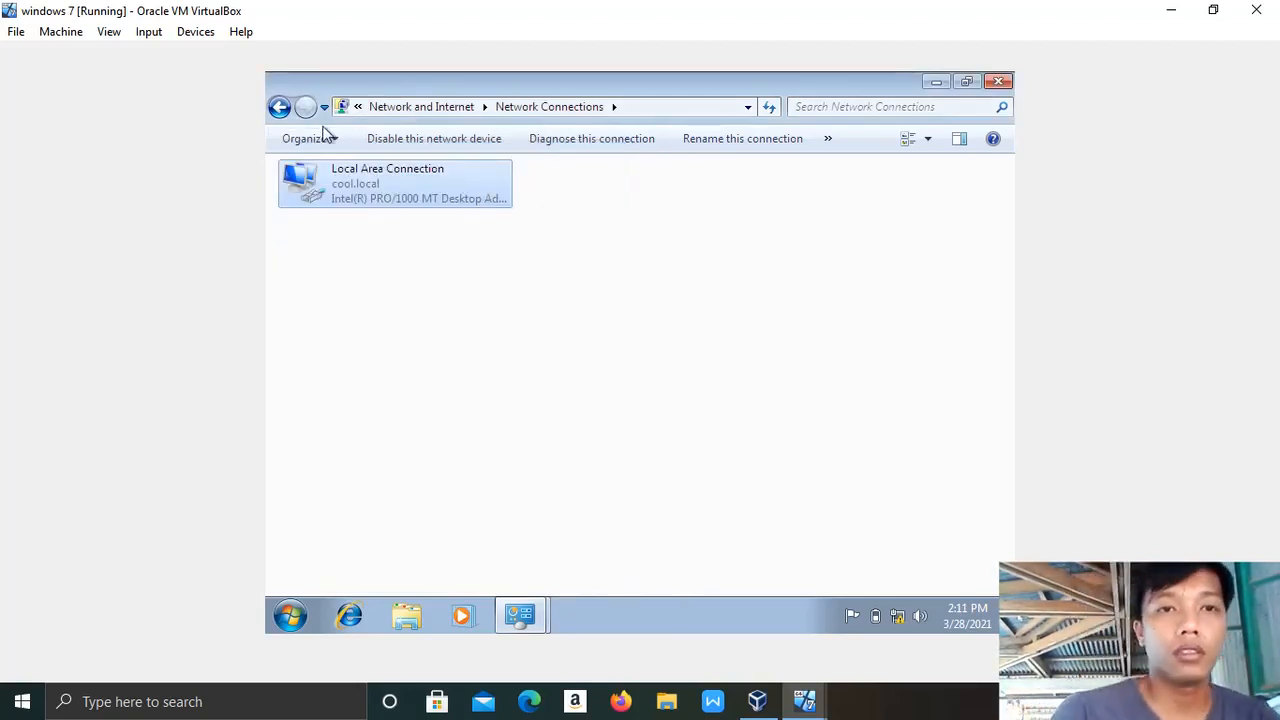
click(286, 108)
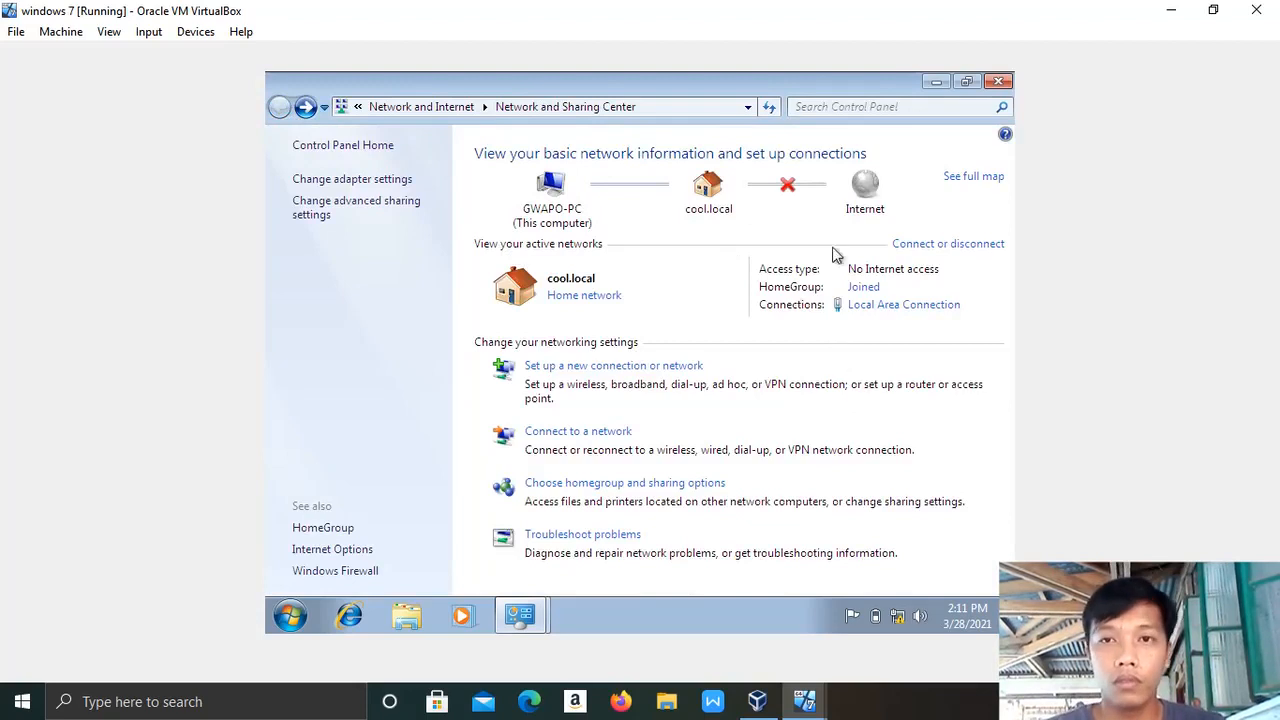
click(935, 82)
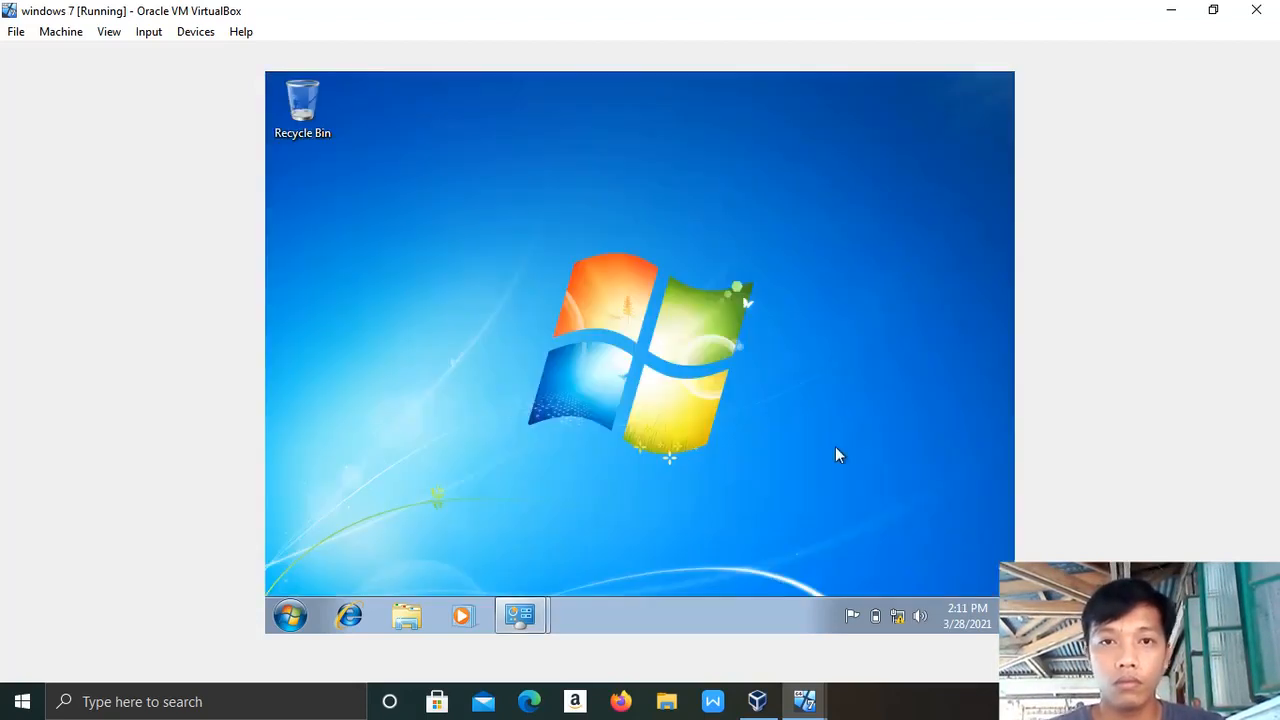
On the server VM, launch the DHCP console from Administrative Tools.
mouse_move(803, 712)
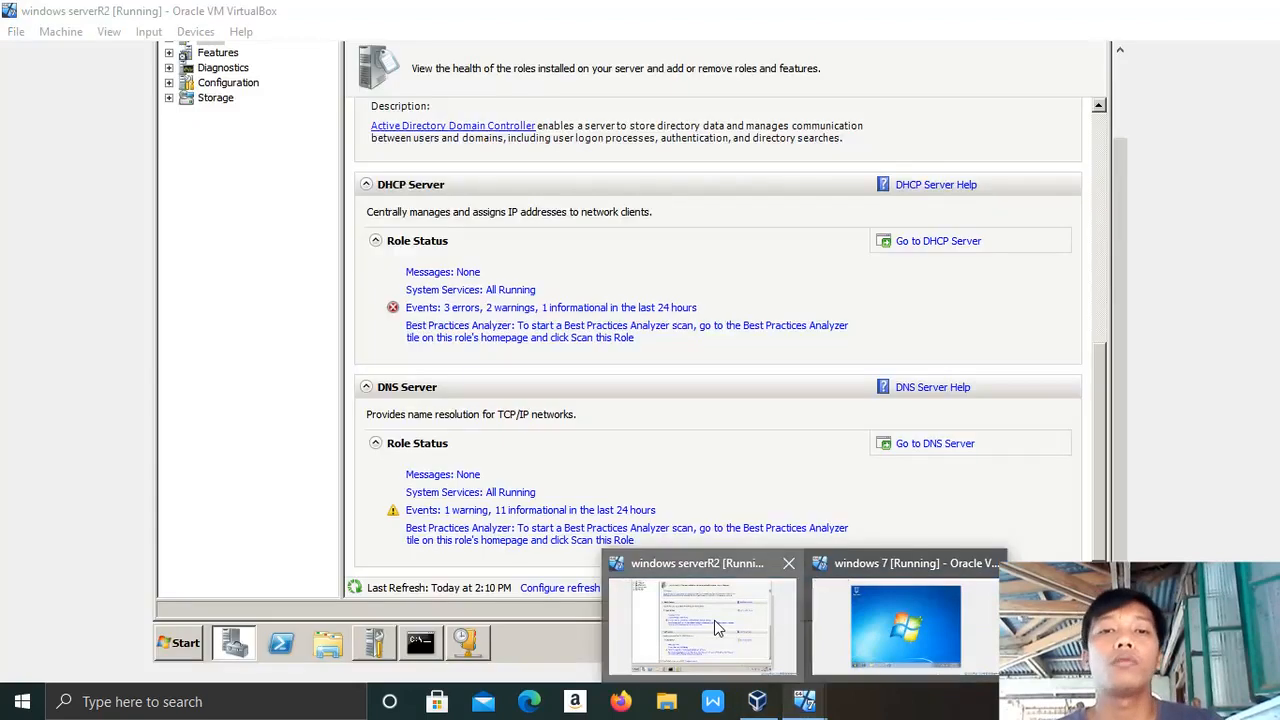
click(716, 627)
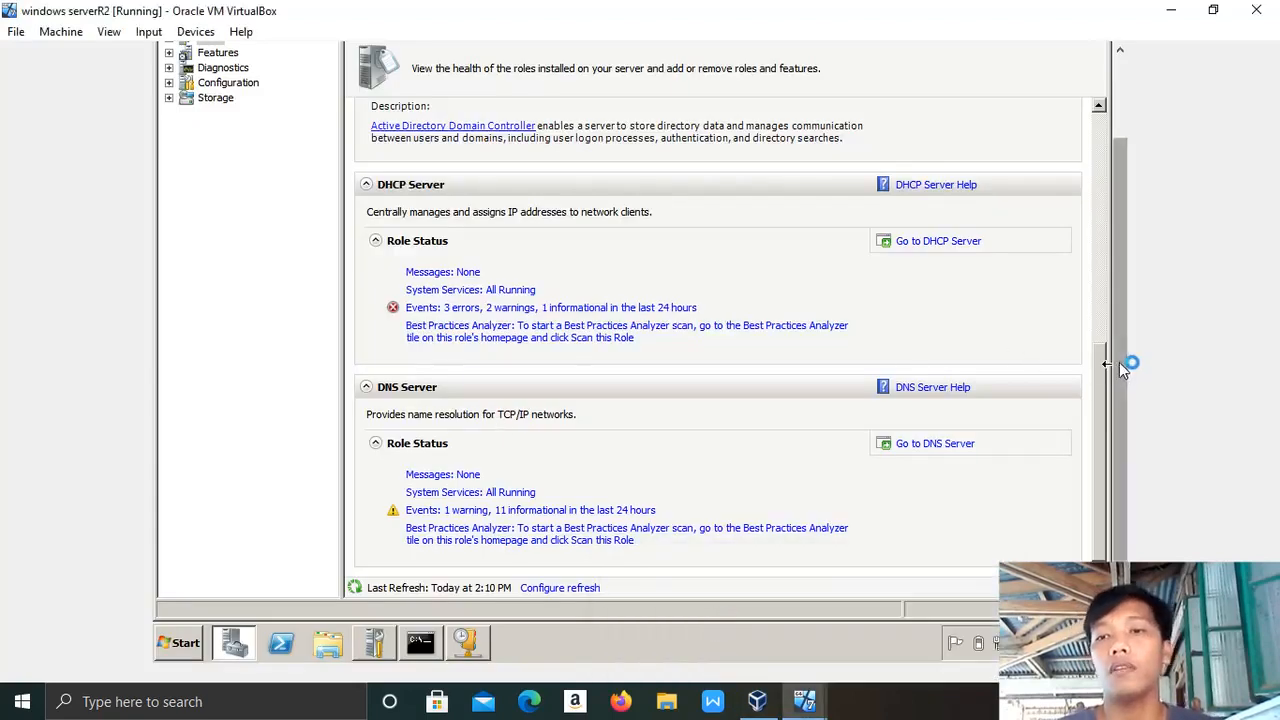
drag(1120, 364, 1108, 171)
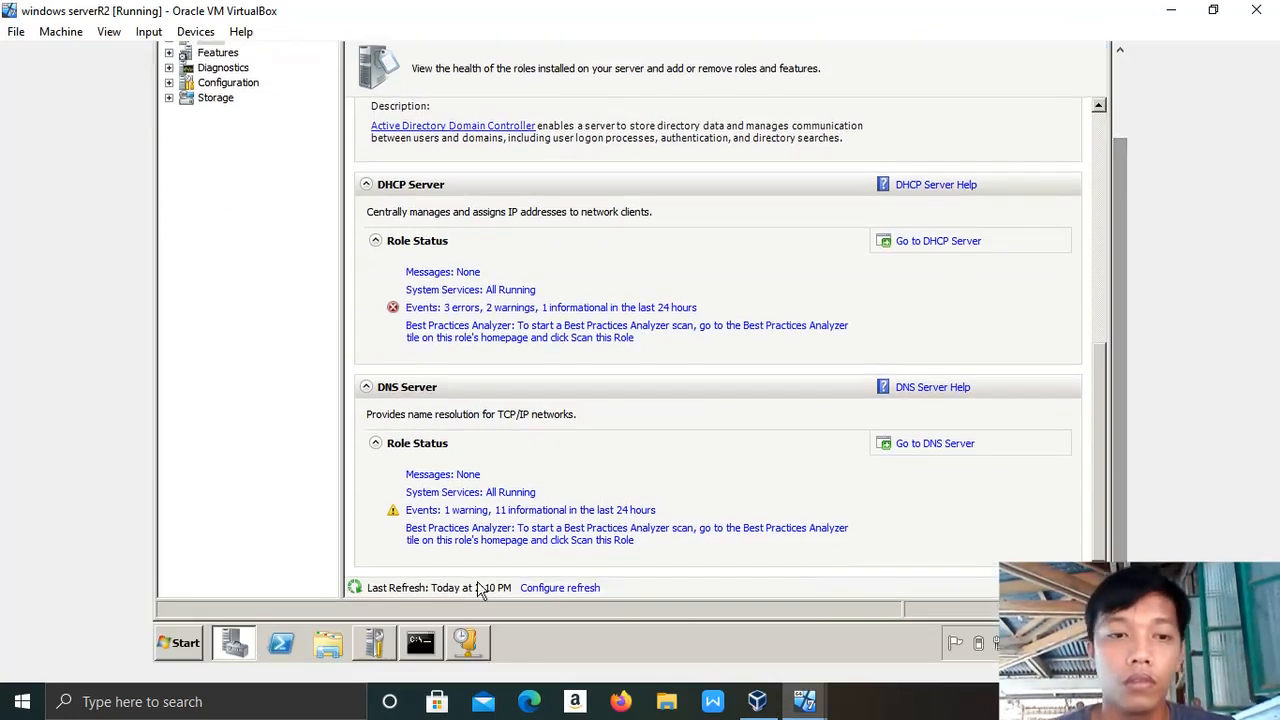
click(190, 645)
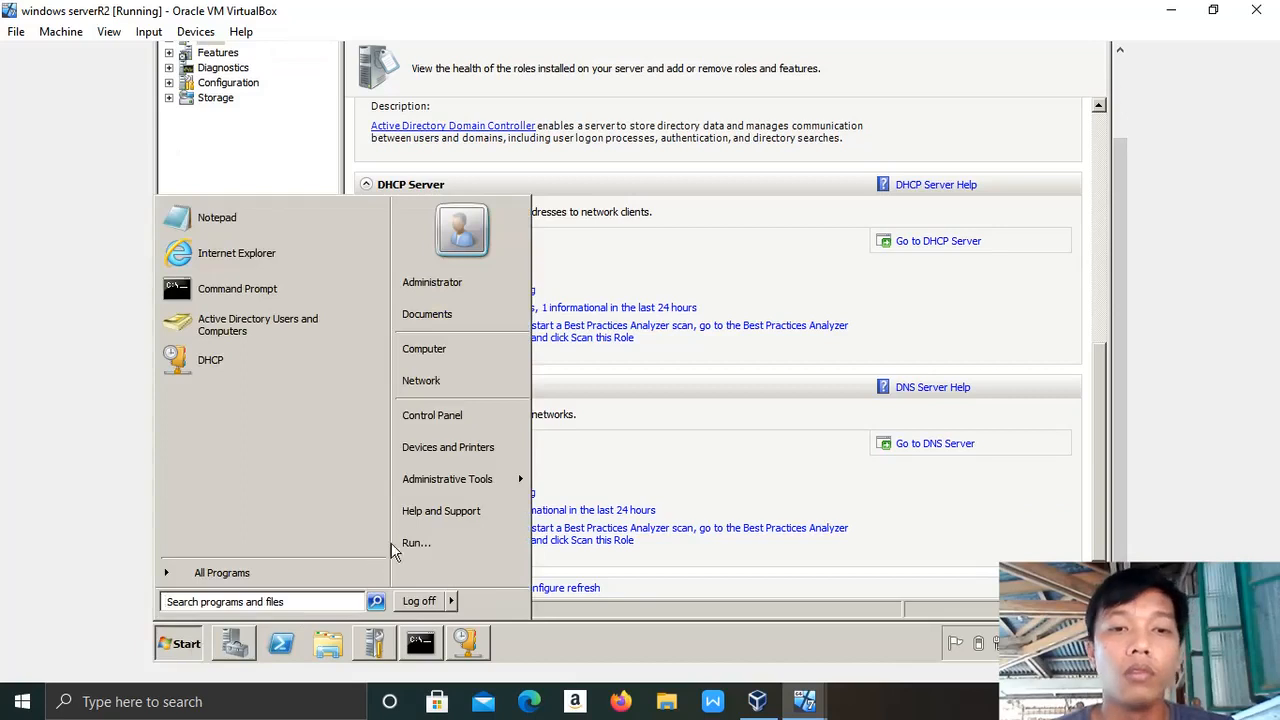
mouse_move(460, 485)
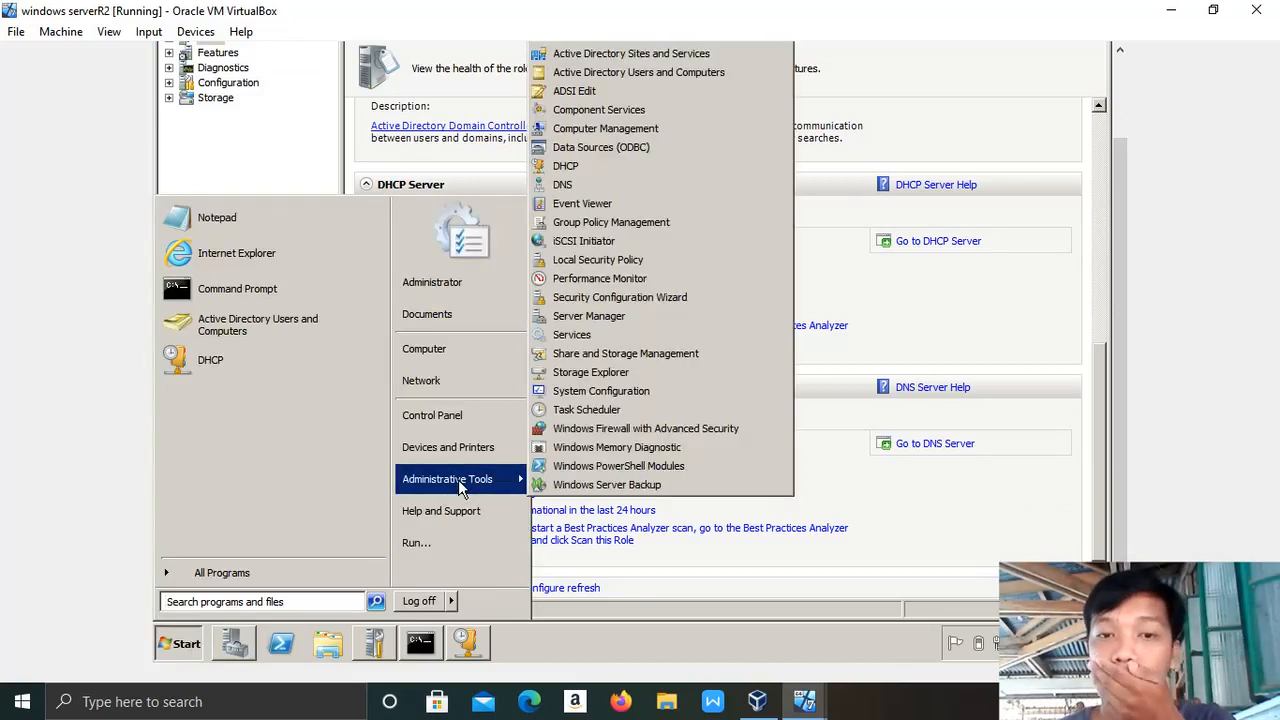
click(634, 168)
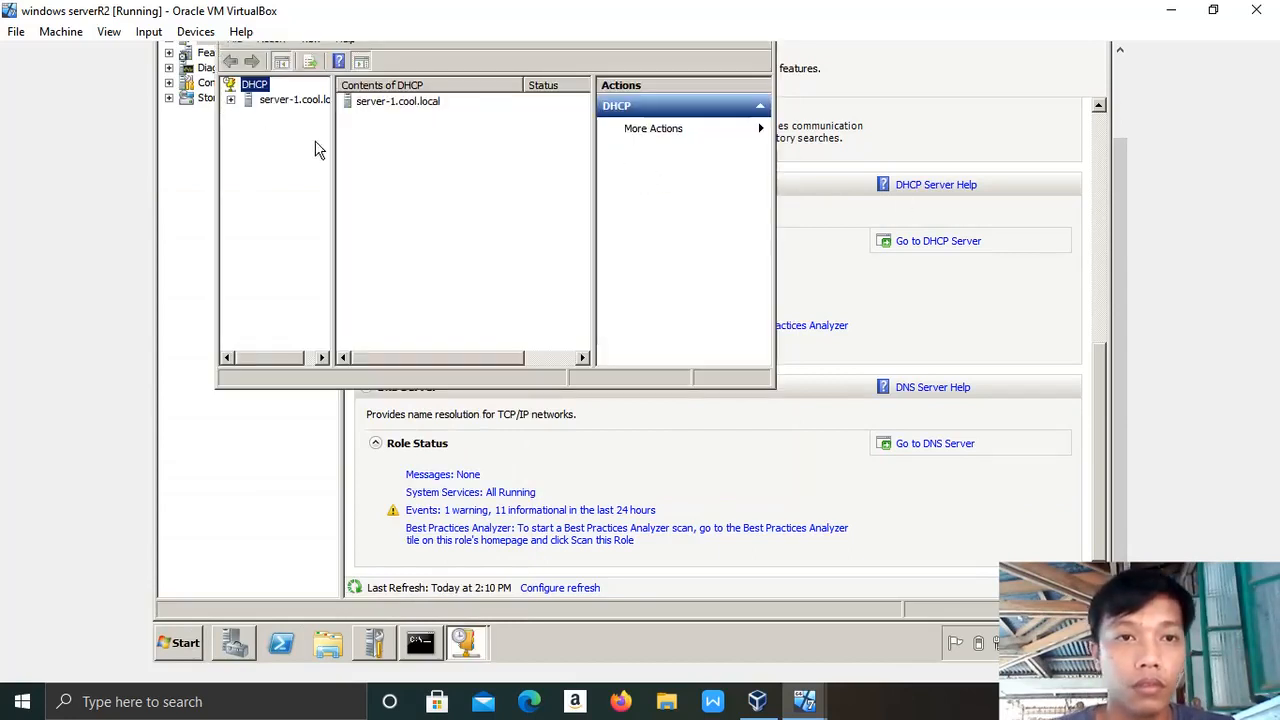
Expand server-1 > IPv4 > Scope [10.0.0.0] and list its address leases, showing 10.0.2.100.
drag(334, 150, 394, 148)
click(231, 99)
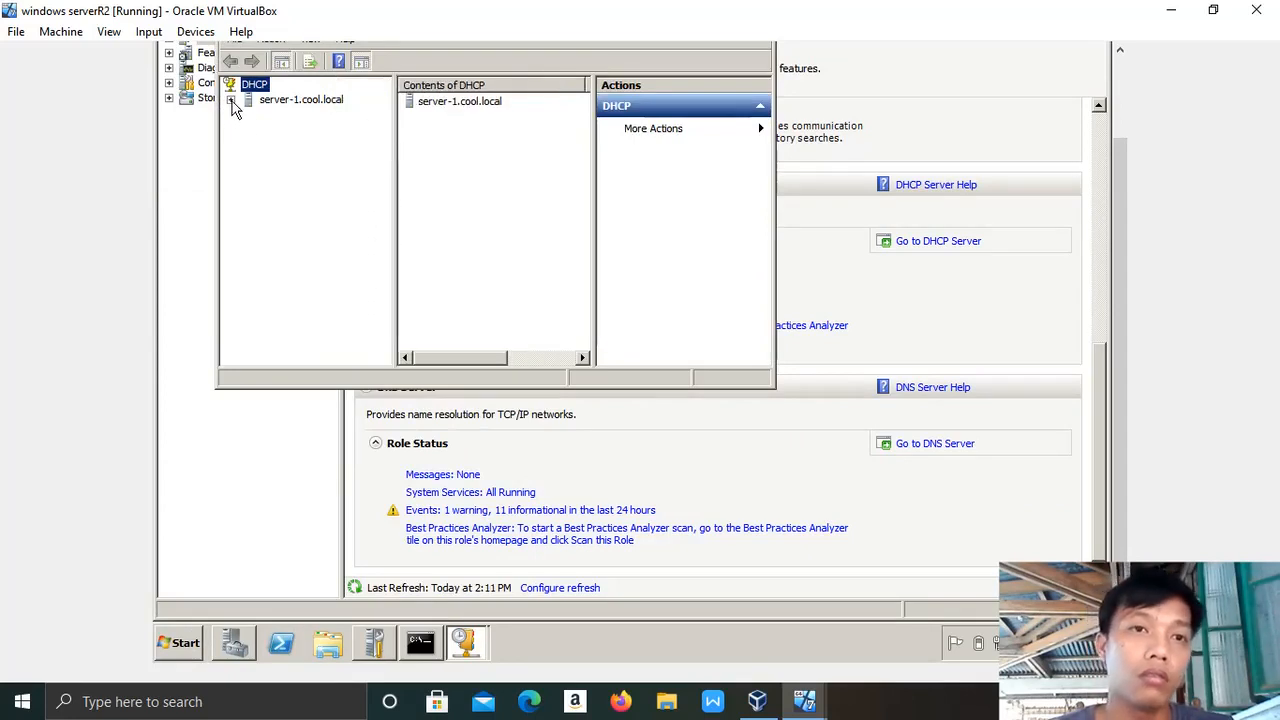
click(248, 115)
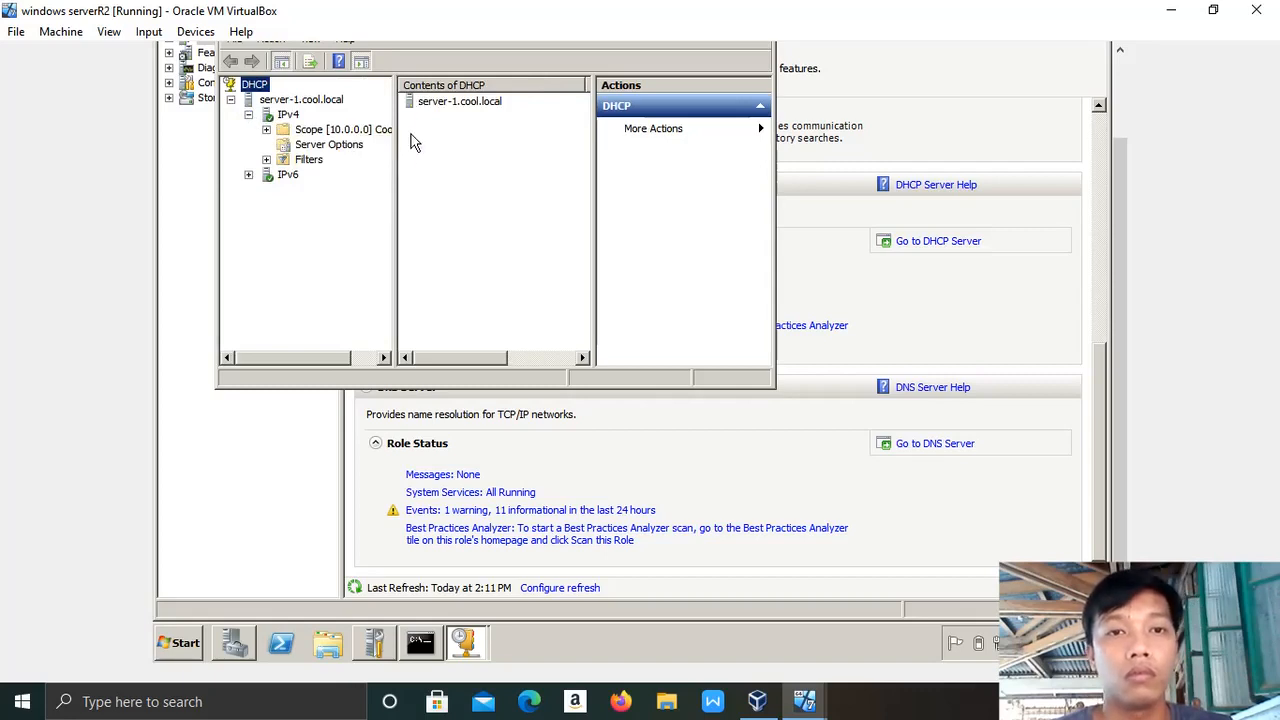
click(266, 130)
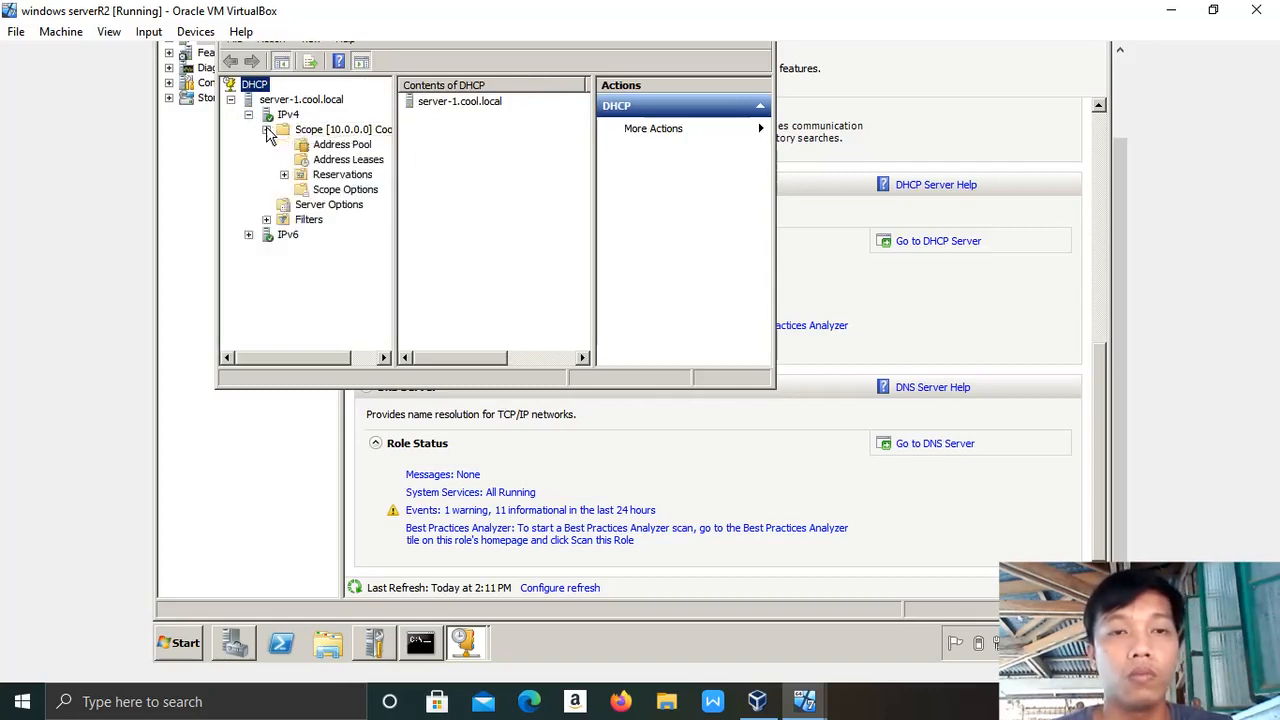
click(325, 147)
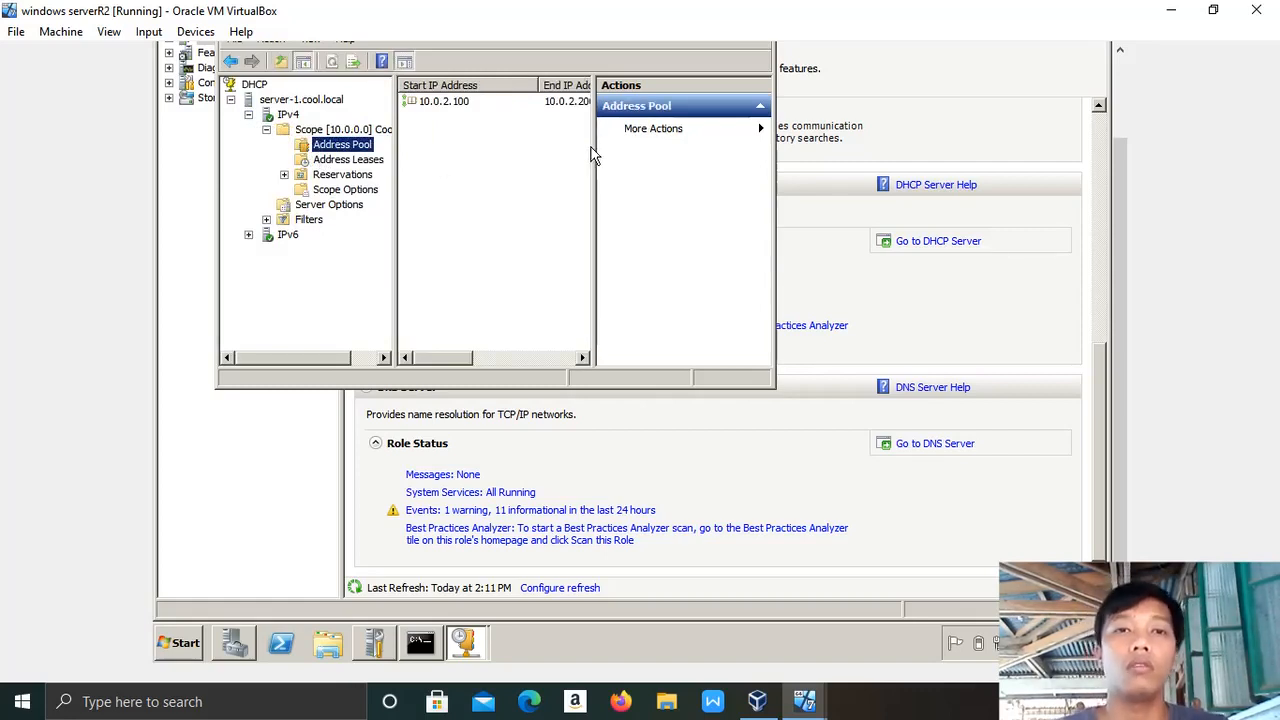
click(321, 162)
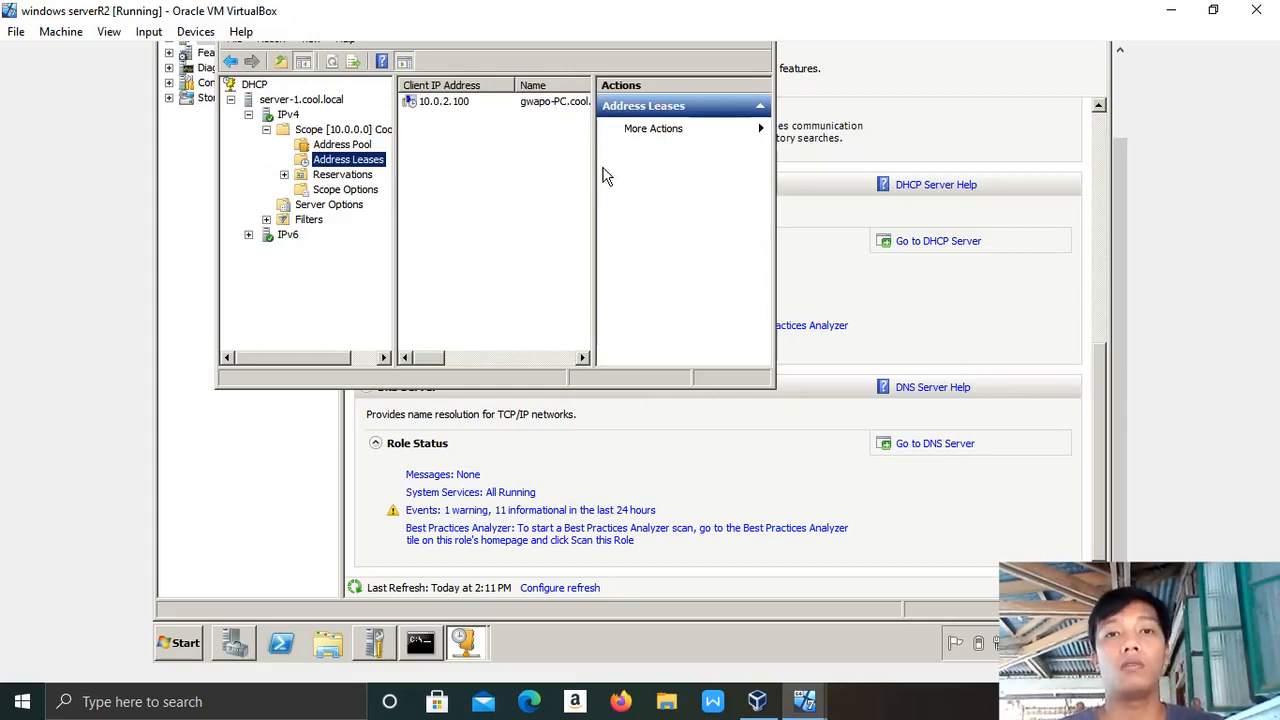
drag(594, 168, 668, 172)
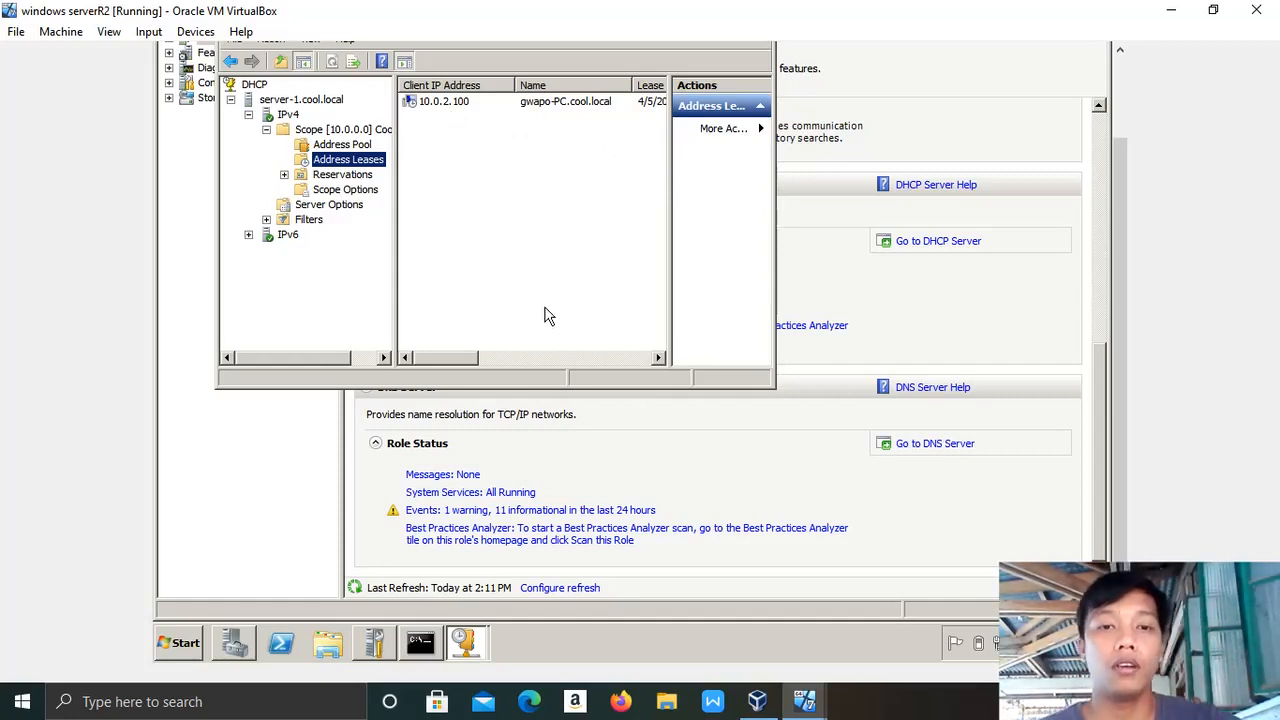
On the Windows 7 VM, launch a command prompt by searching for cmd.
mouse_move(812, 706)
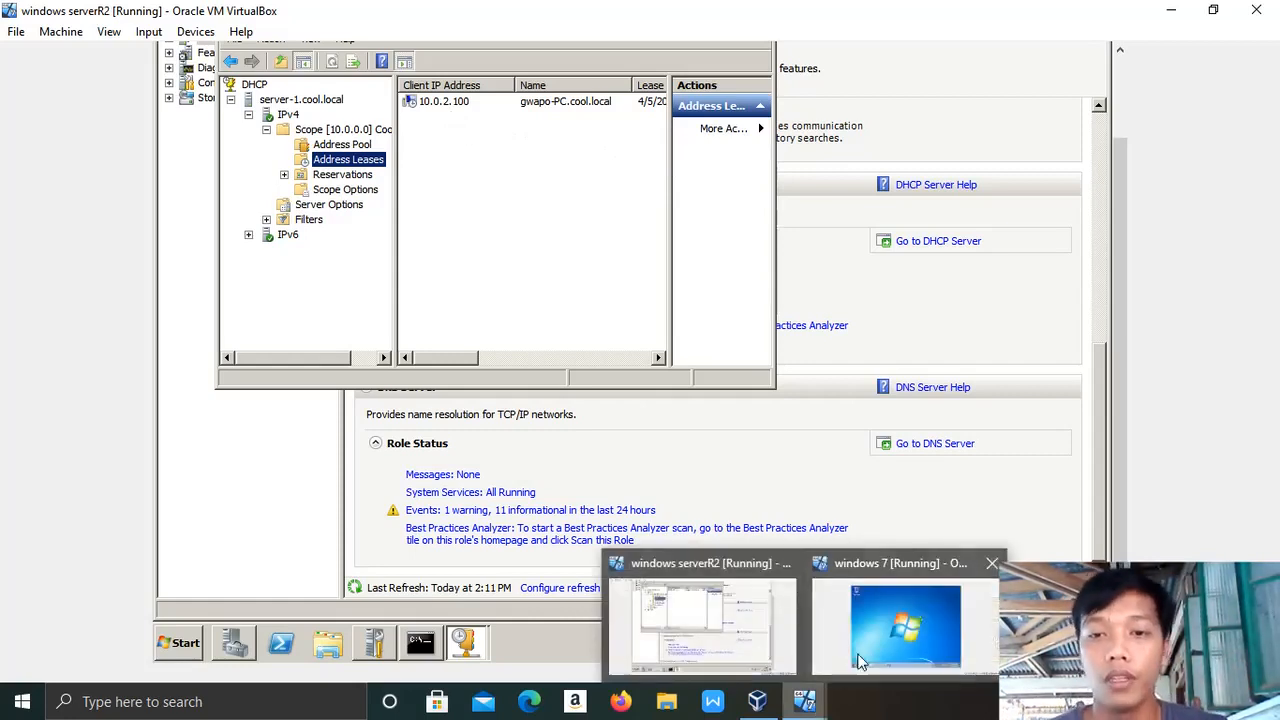
click(872, 646)
click(290, 616)
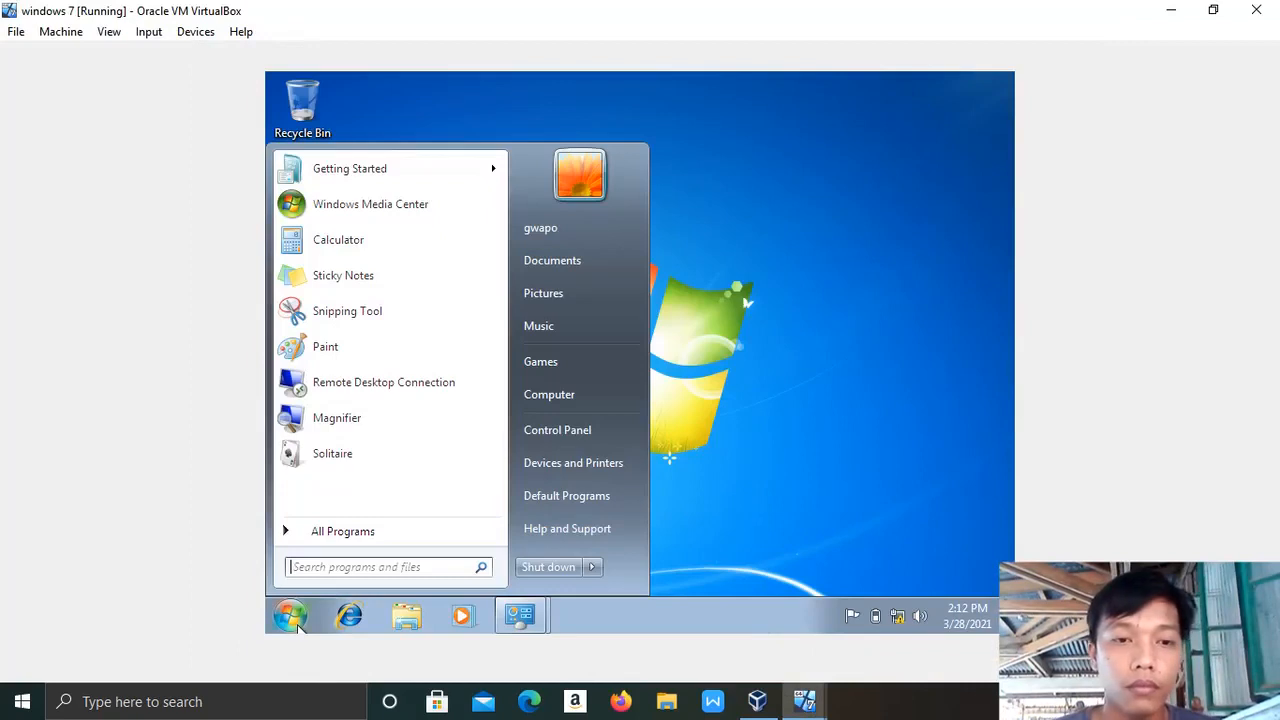
text(cmd)
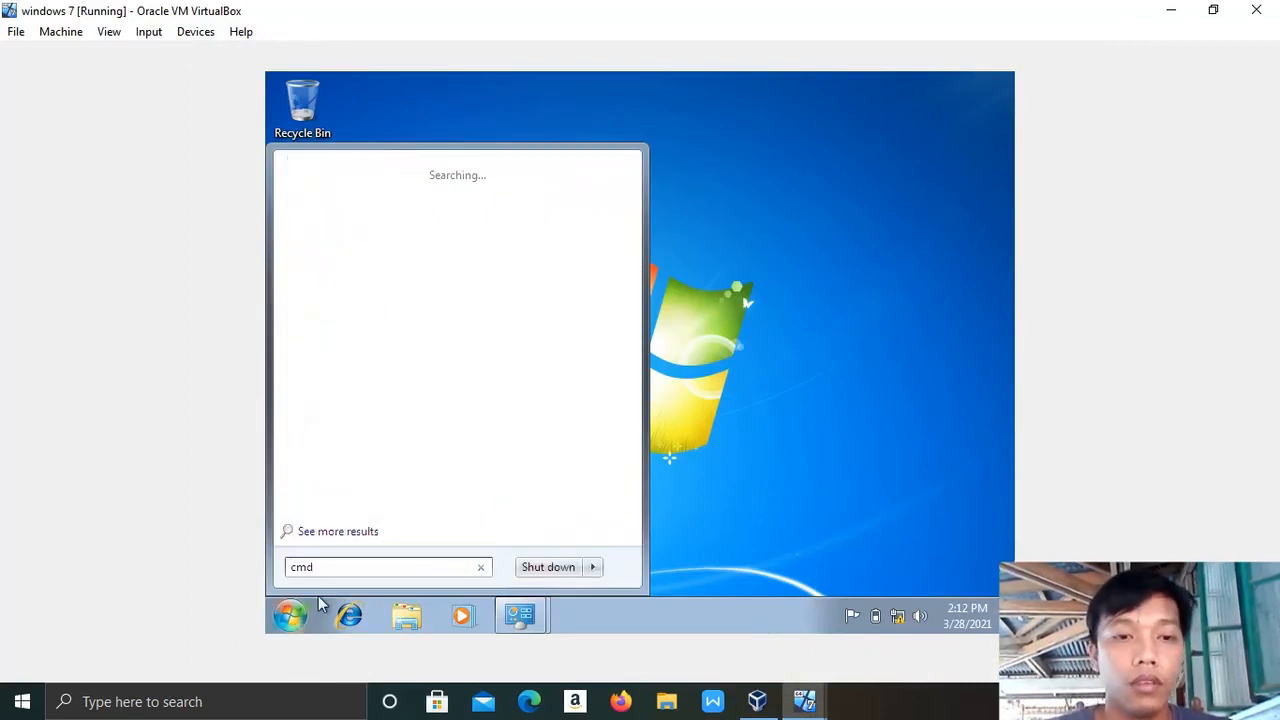
key(Return)
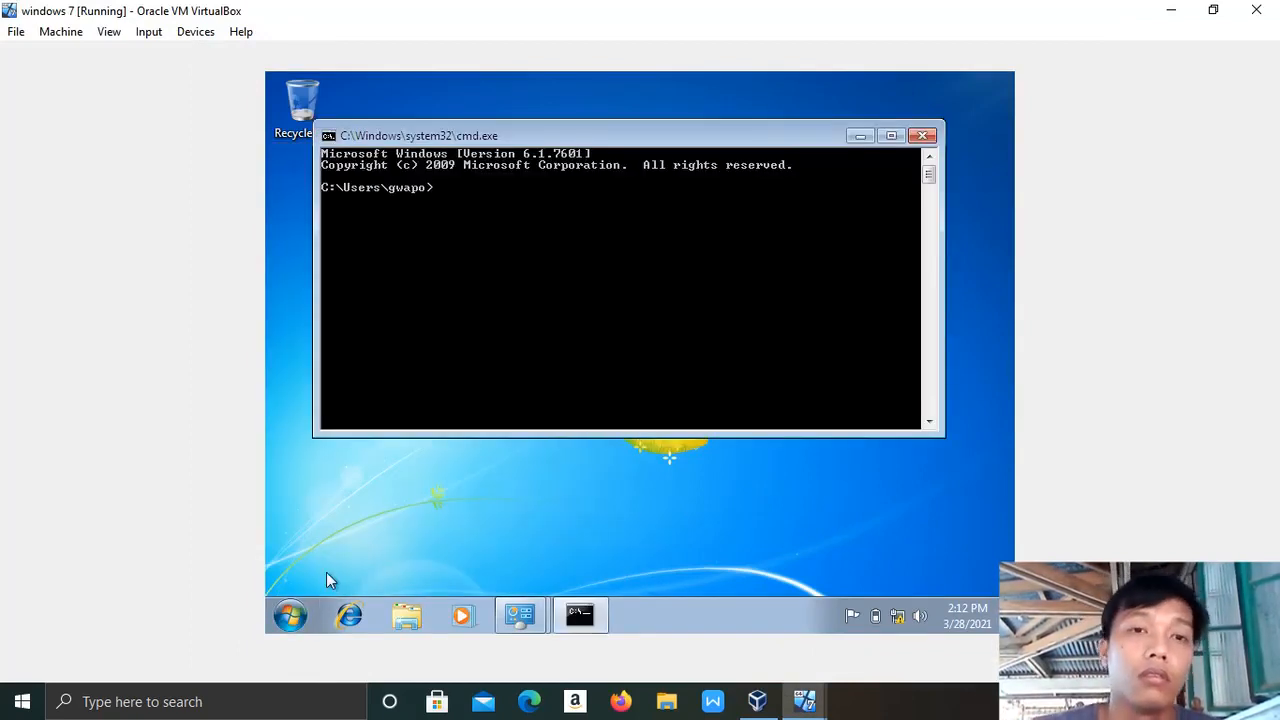
Run ipconfig/all to confirm lease 10.0.2.100 from DHCP server 10.0.2.15, then minimize the console.
text(ipcongi)
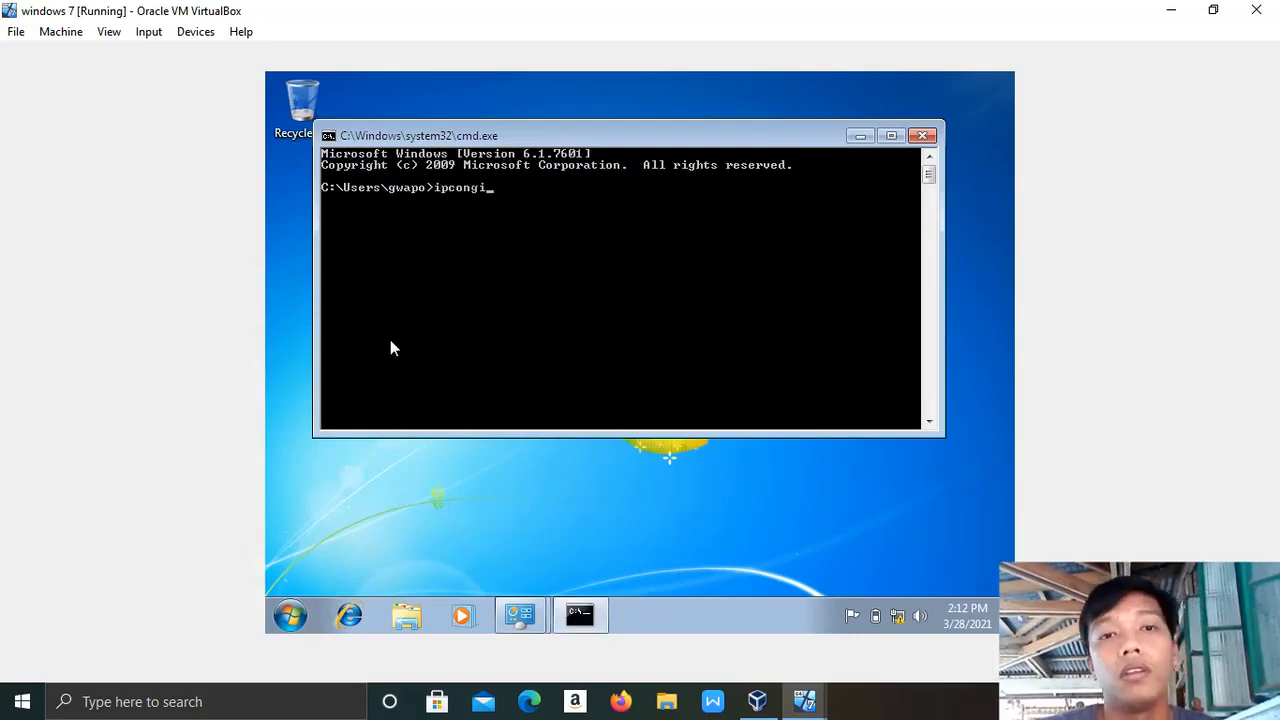
key(BackSpace)
key(BackSpace)
text(fig)
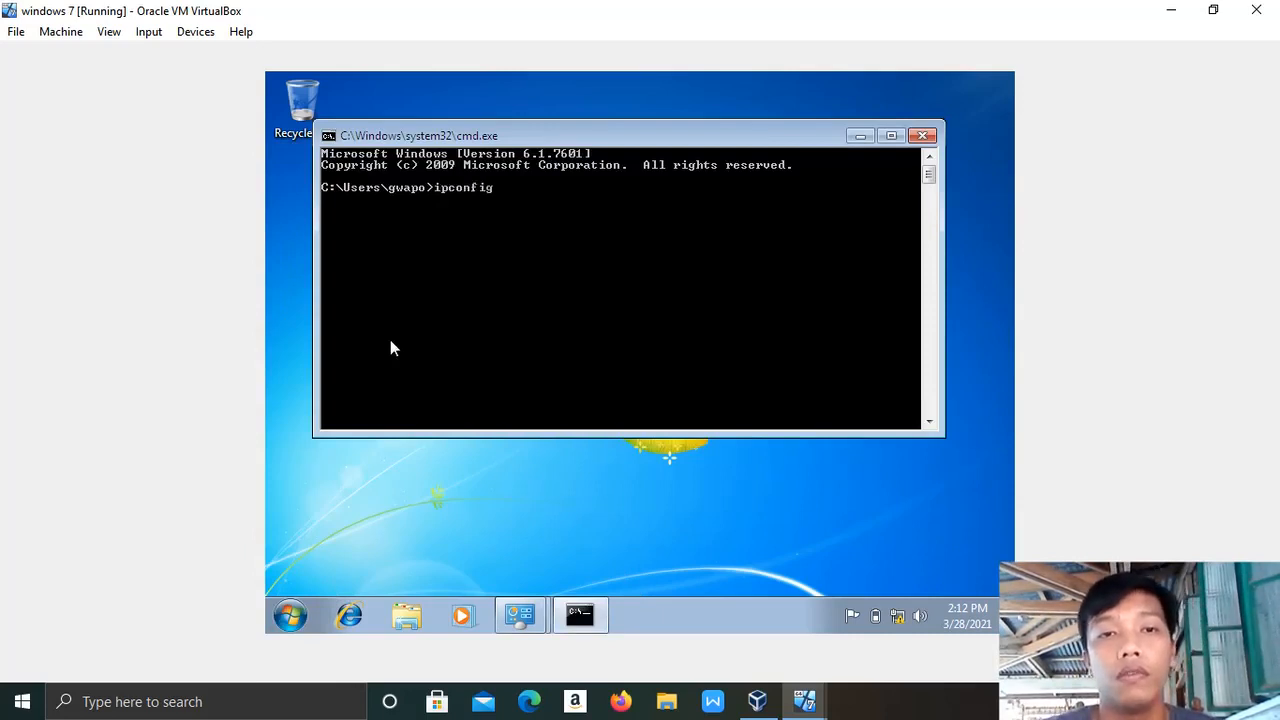
text(/all)
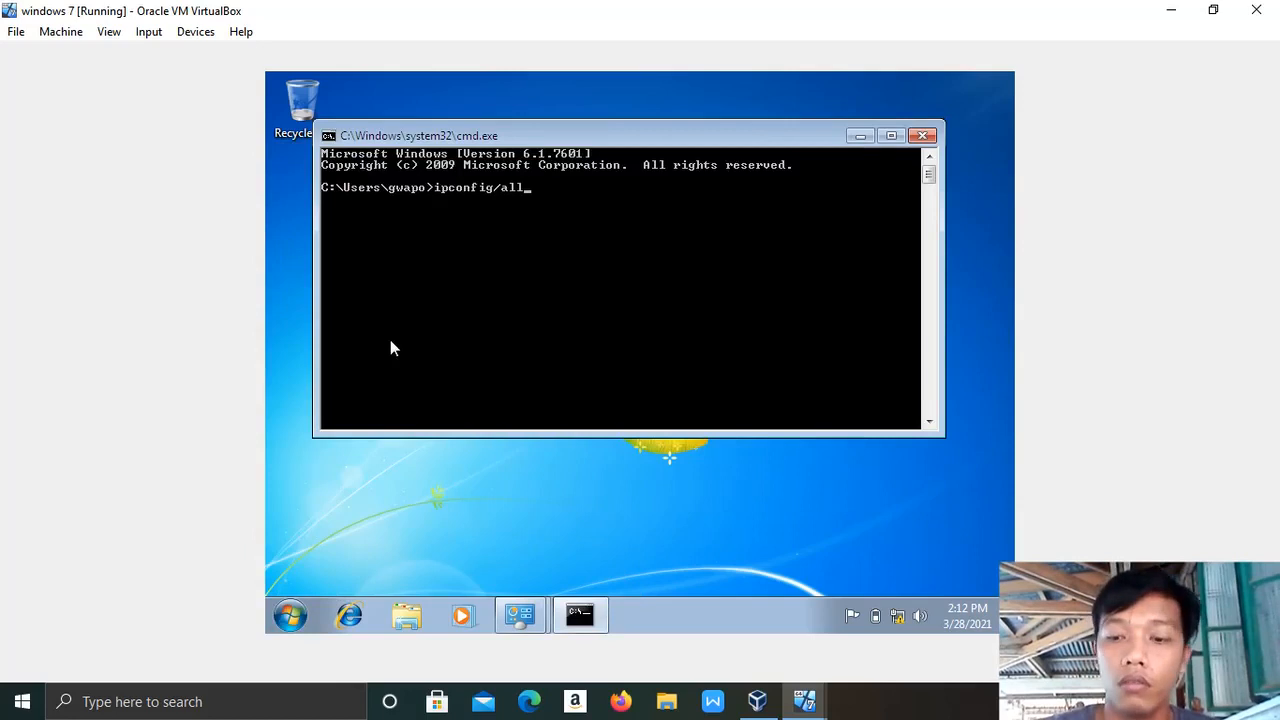
key(Return)
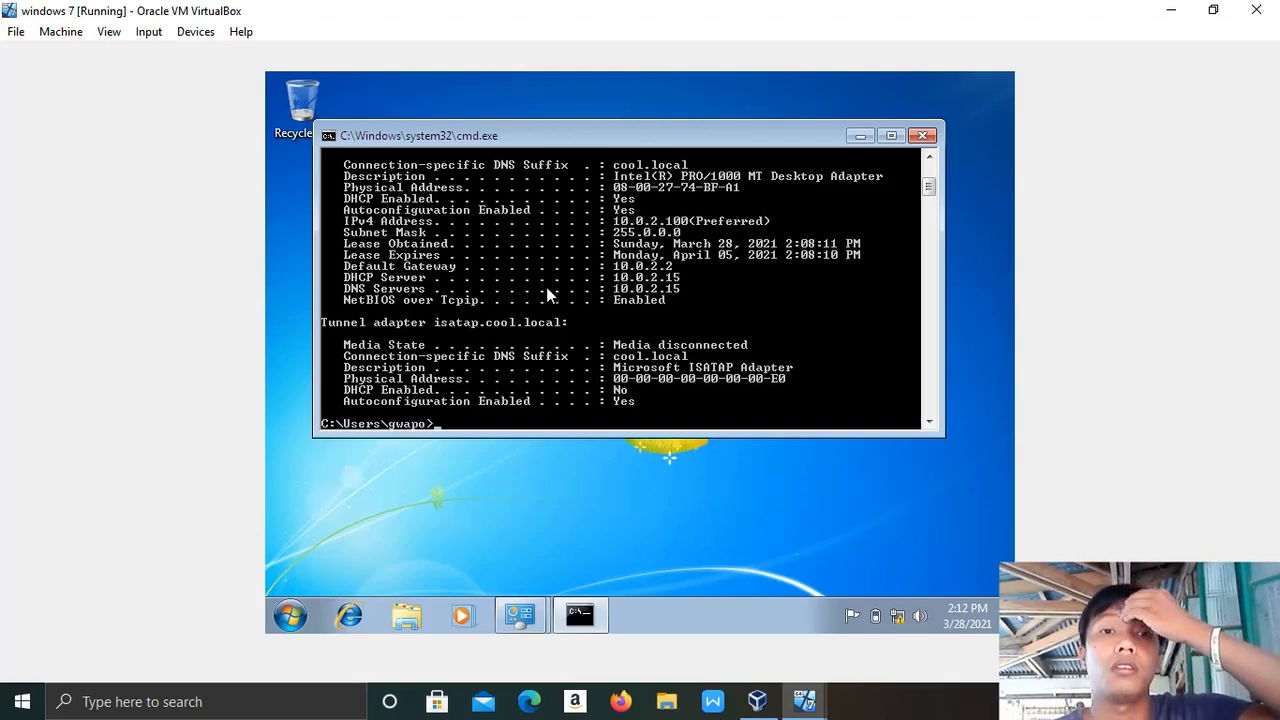
click(860, 136)
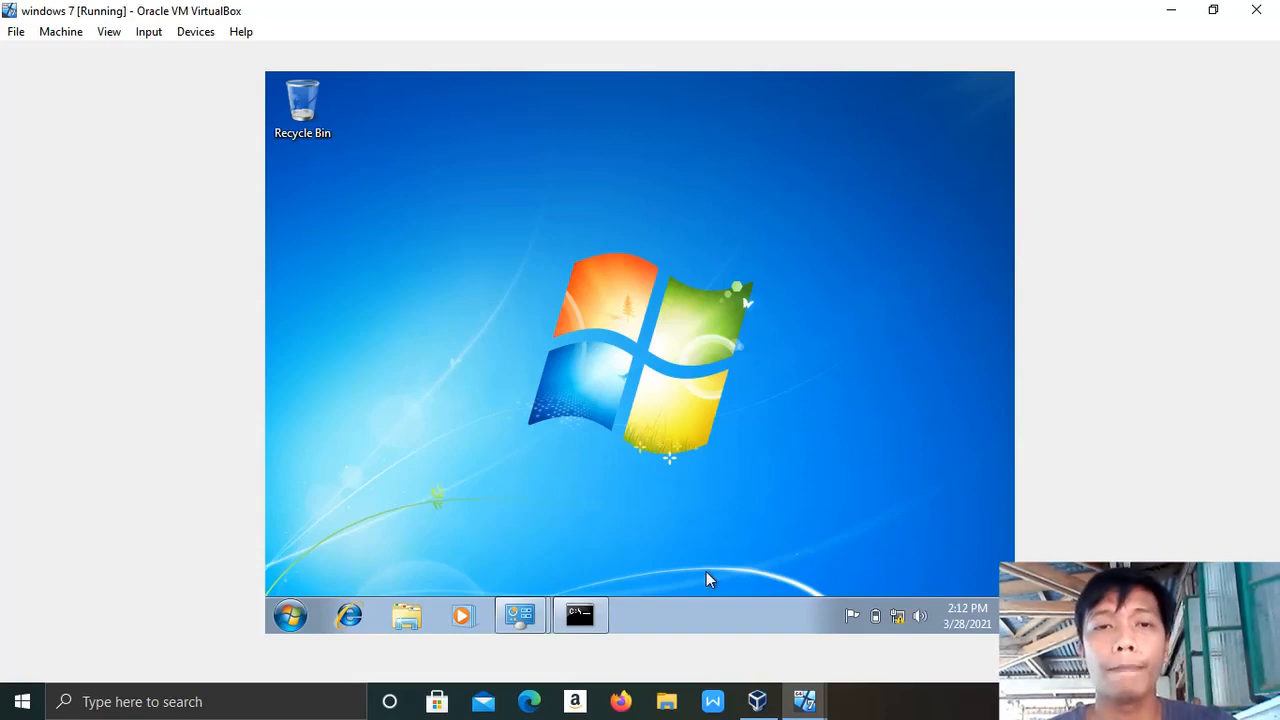
On the server VM, close the DHCP console and Server Manager.
mouse_move(800, 700)
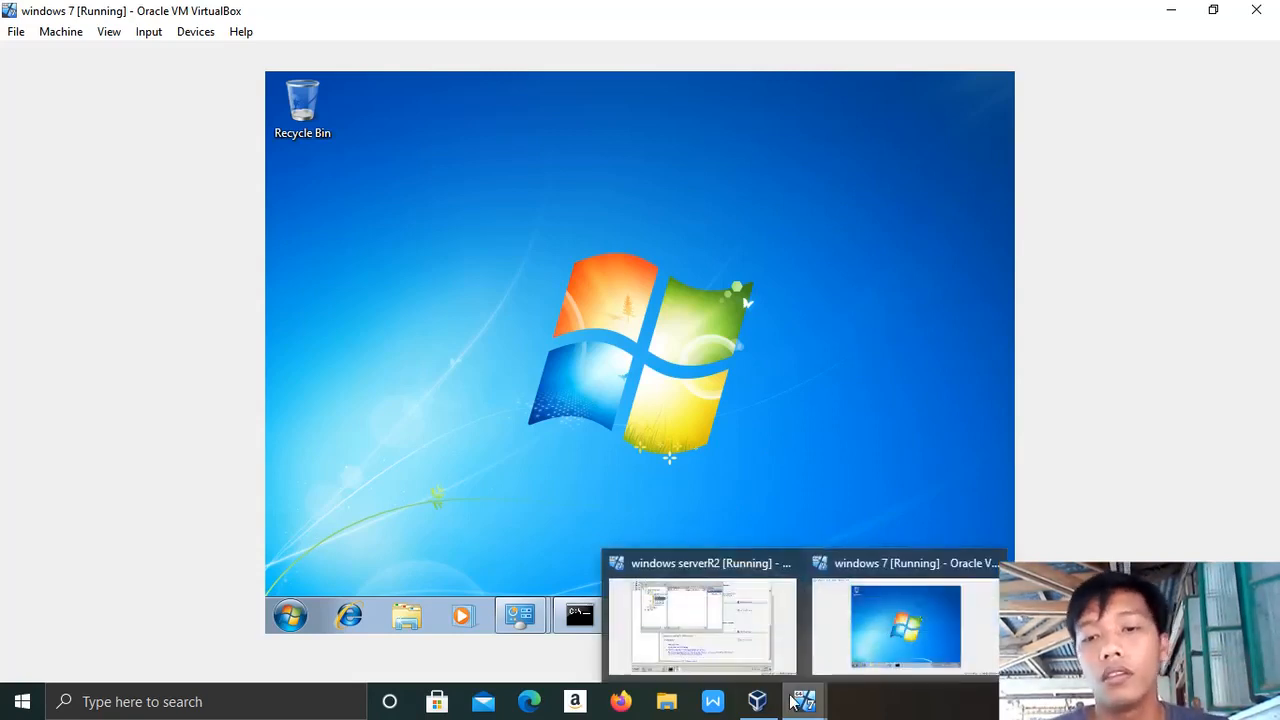
mouse_move(741, 653)
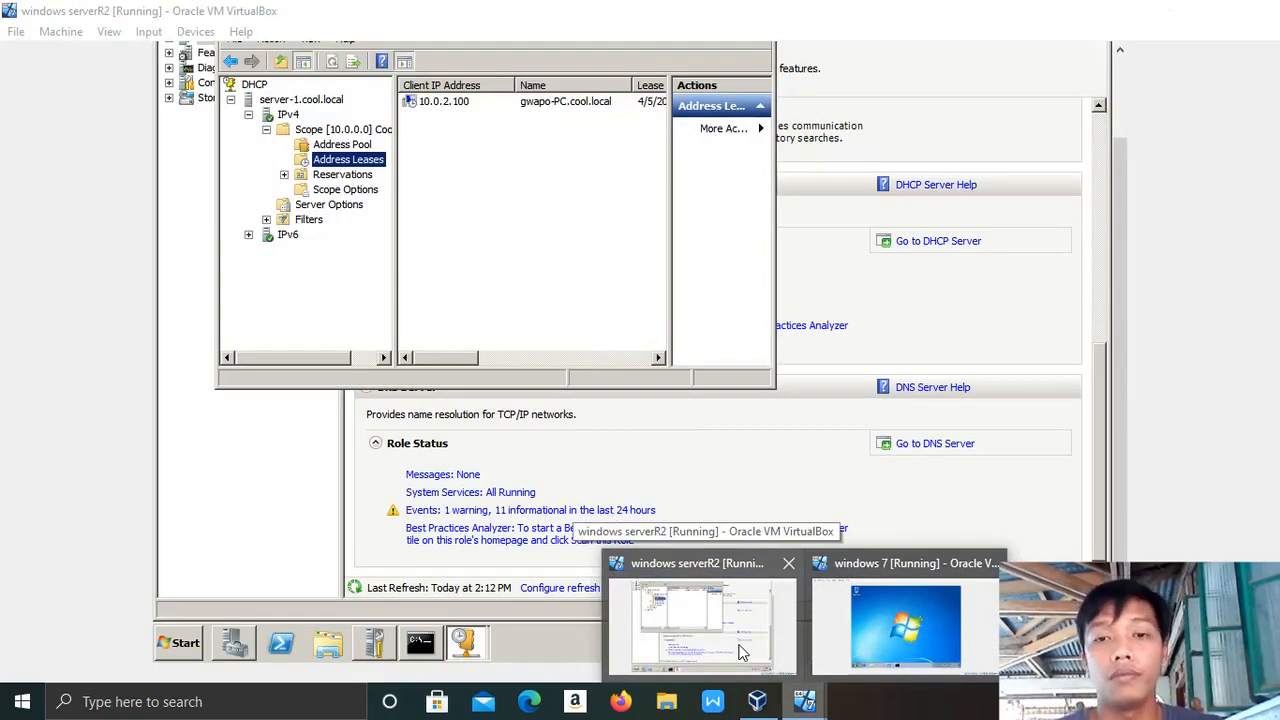
click(741, 653)
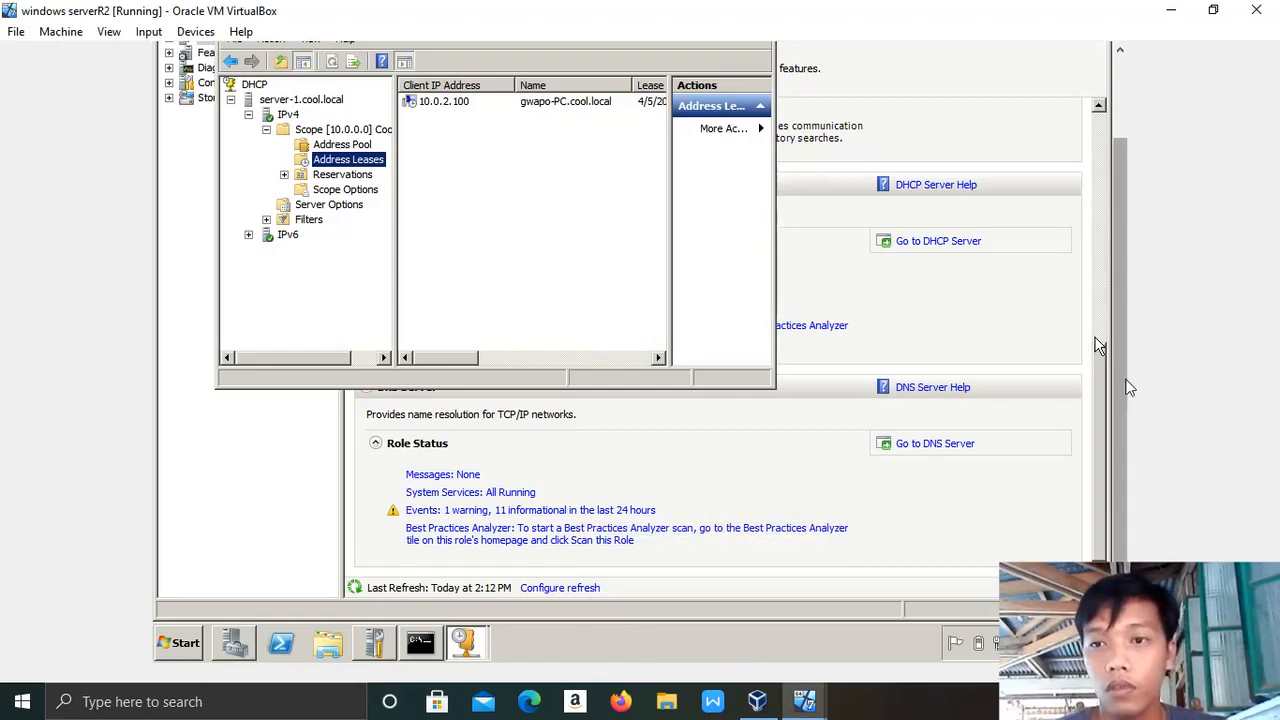
drag(1123, 375, 1117, 236)
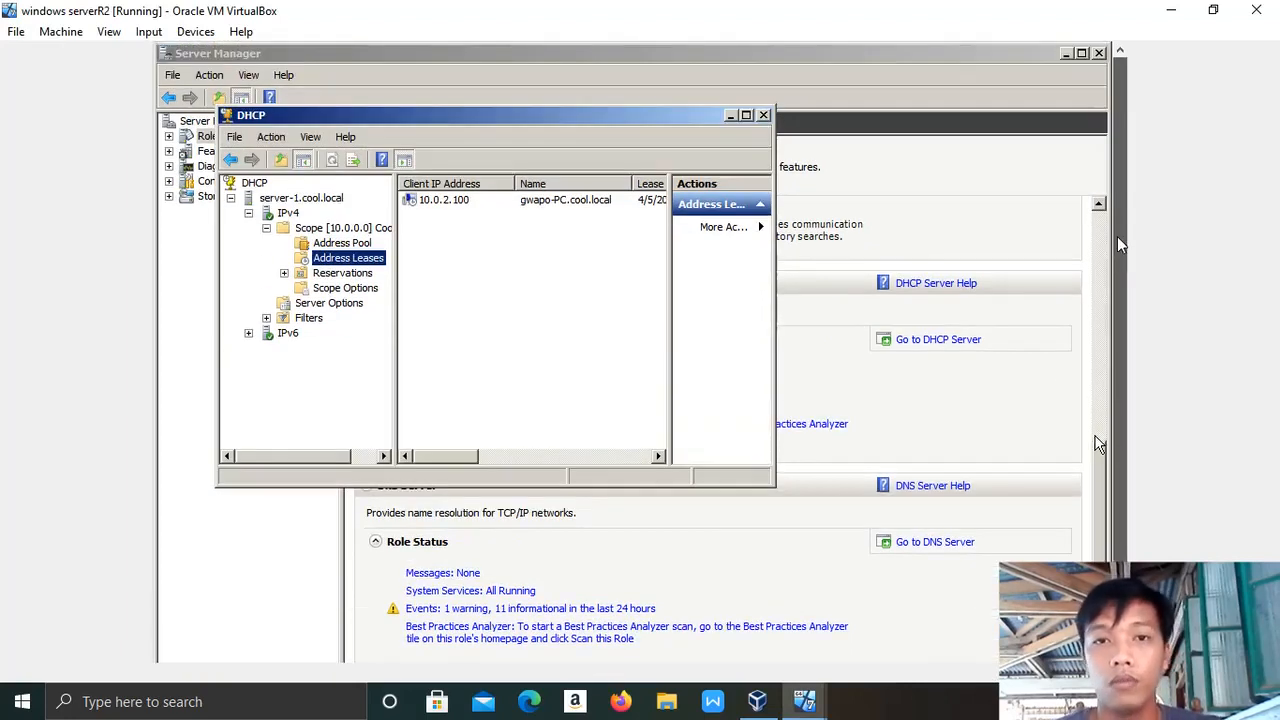
click(763, 117)
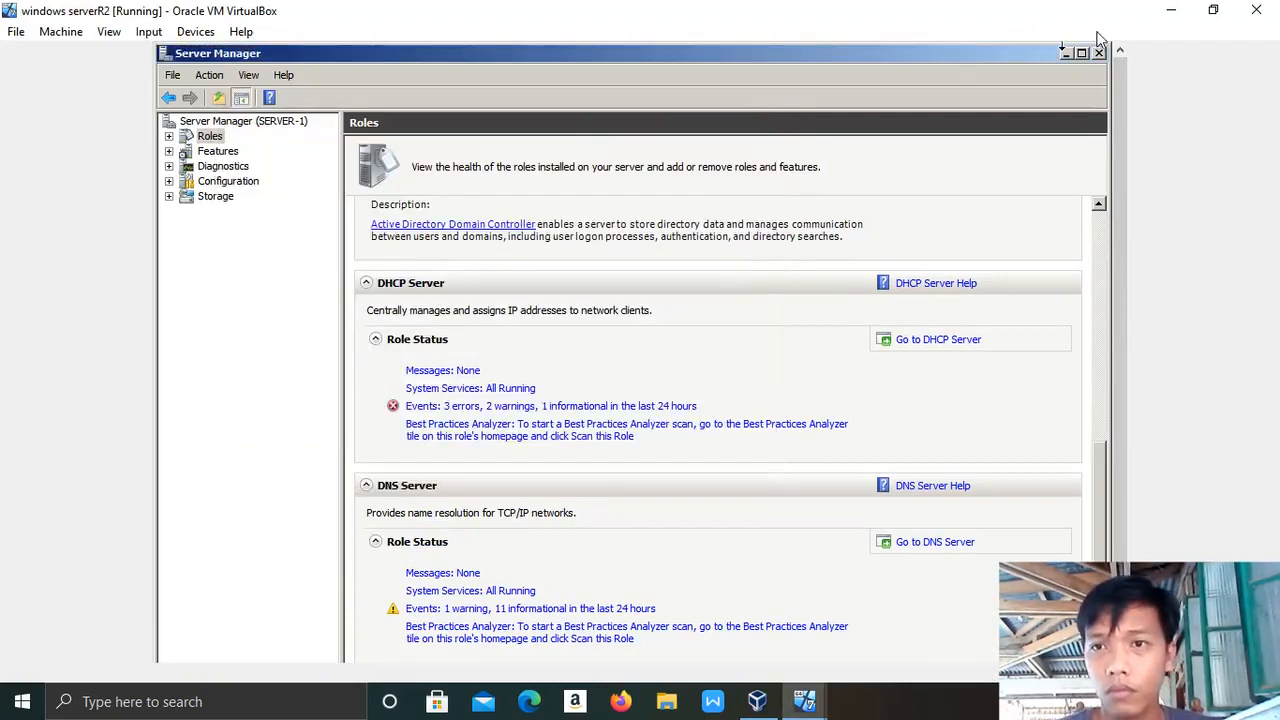
click(1098, 53)
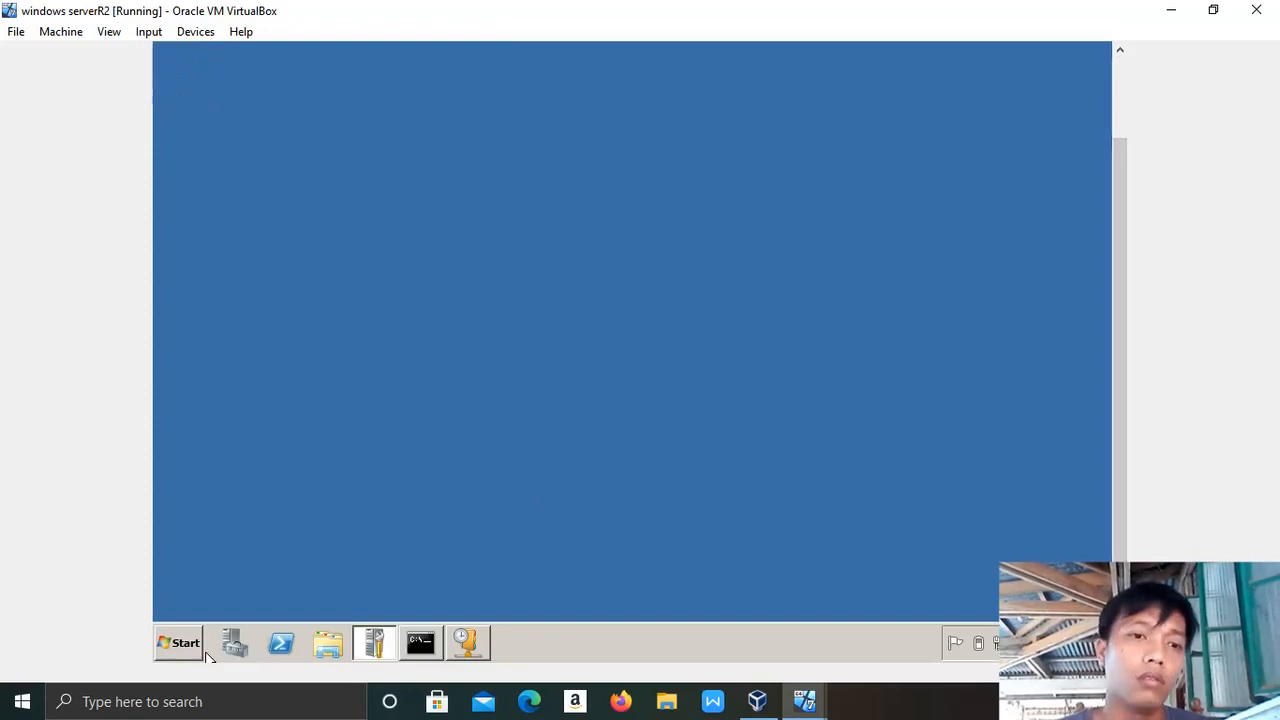
Launch Active Directory Users and Computers from Administrative Tools.
click(172, 645)
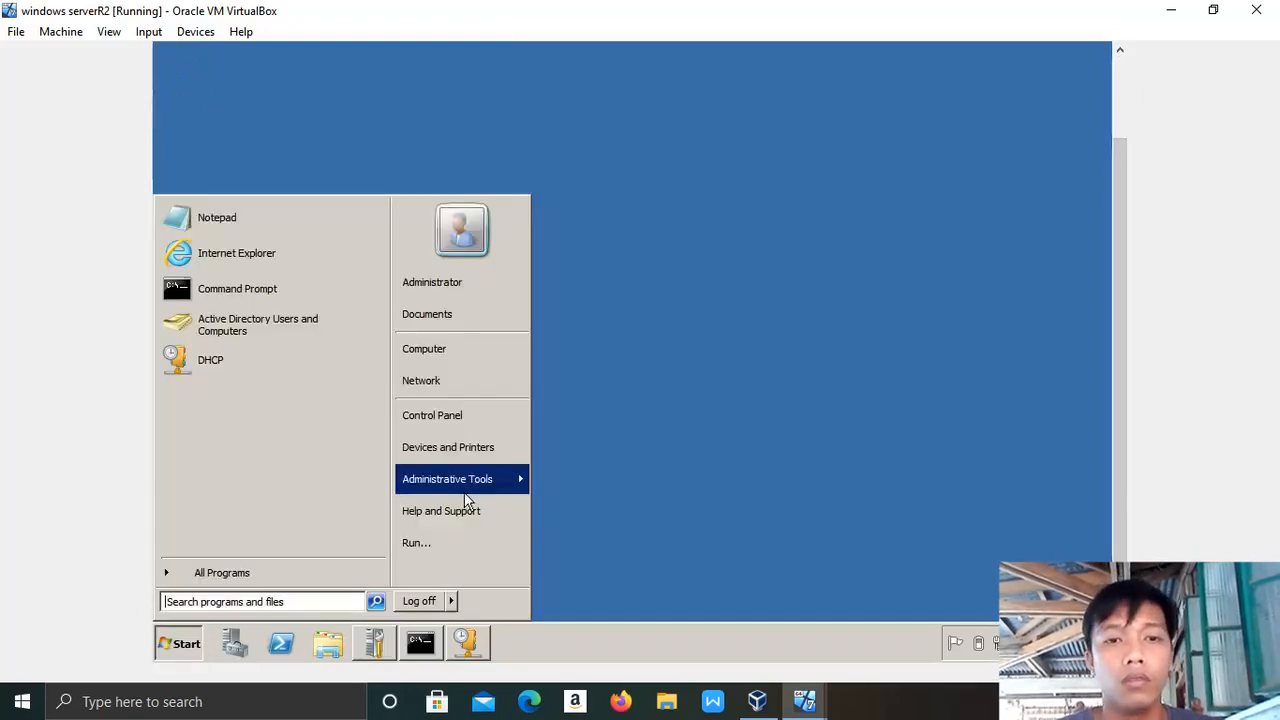
mouse_move(467, 490)
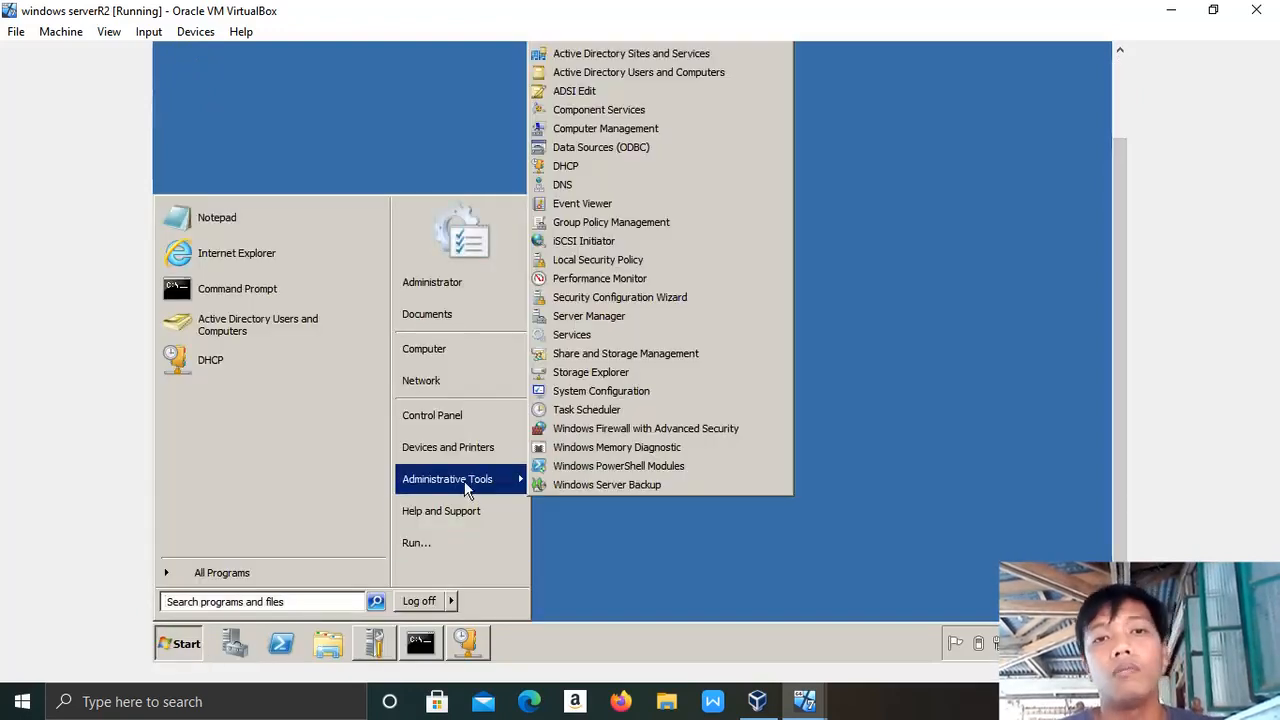
click(703, 75)
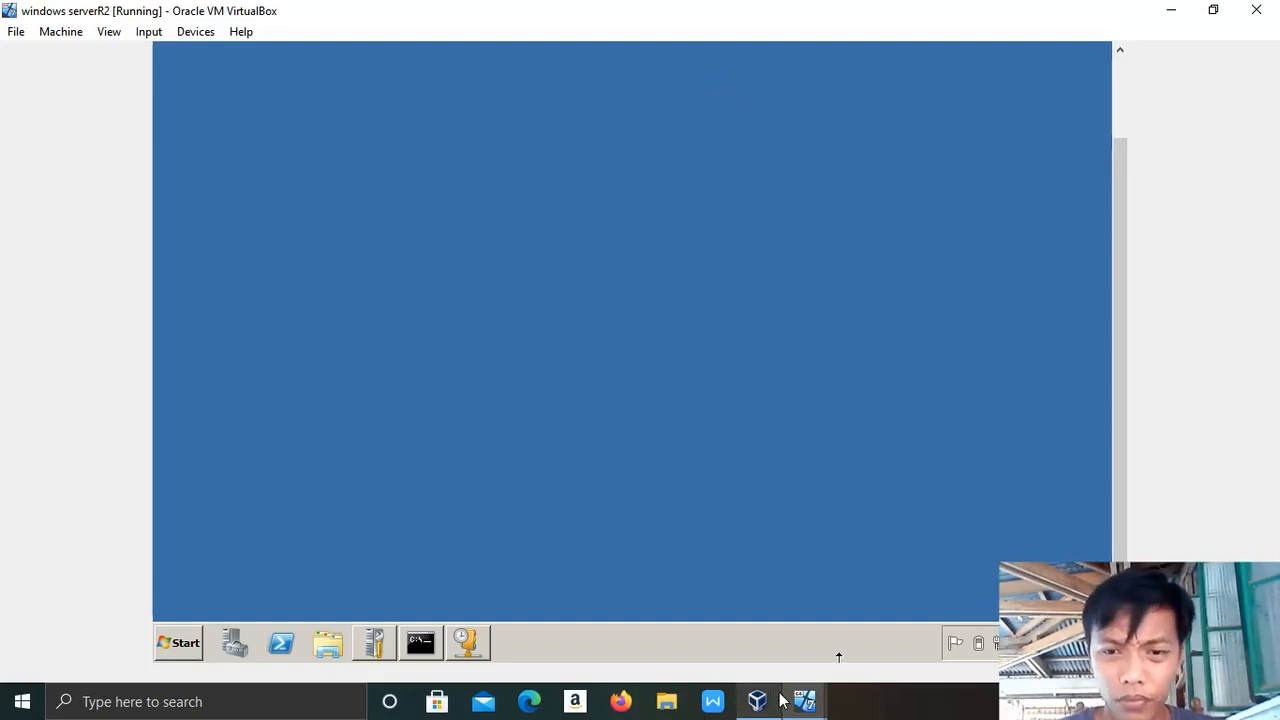
Open the Windows 7 System page via Computer properties, showing gwapo-PC in WORKGROUP.
mouse_move(790, 706)
click(903, 631)
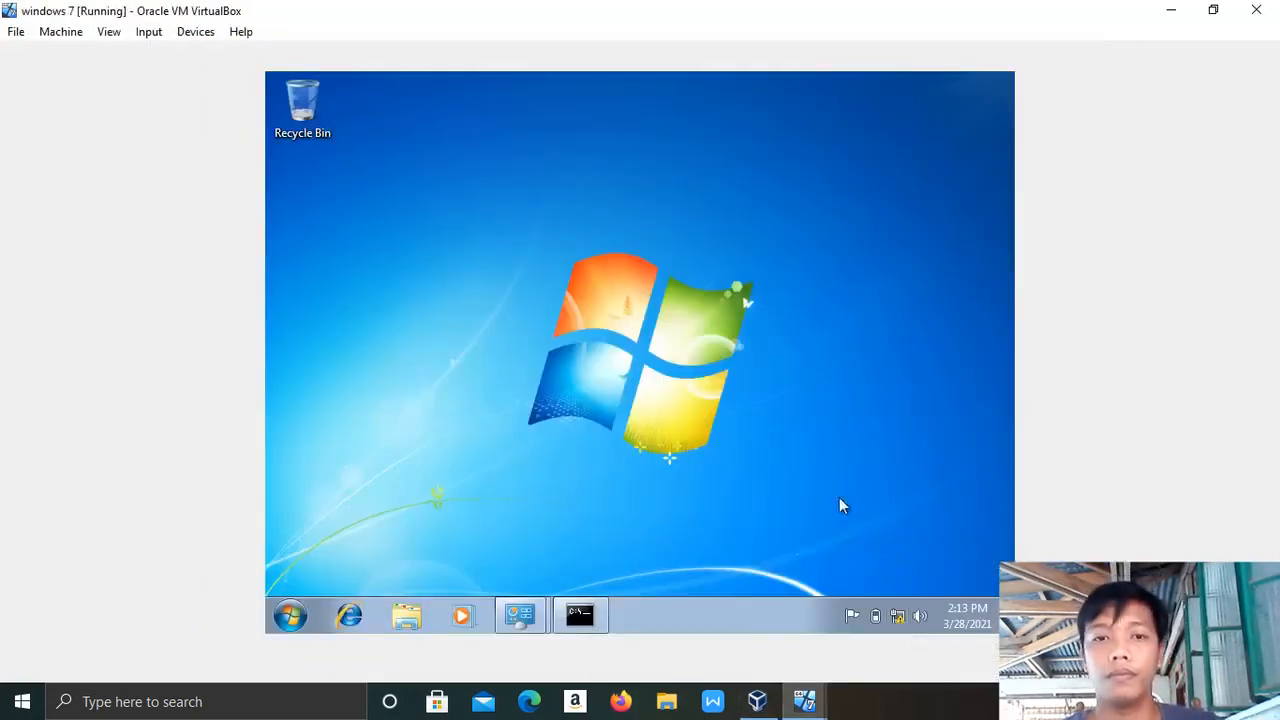
click(409, 616)
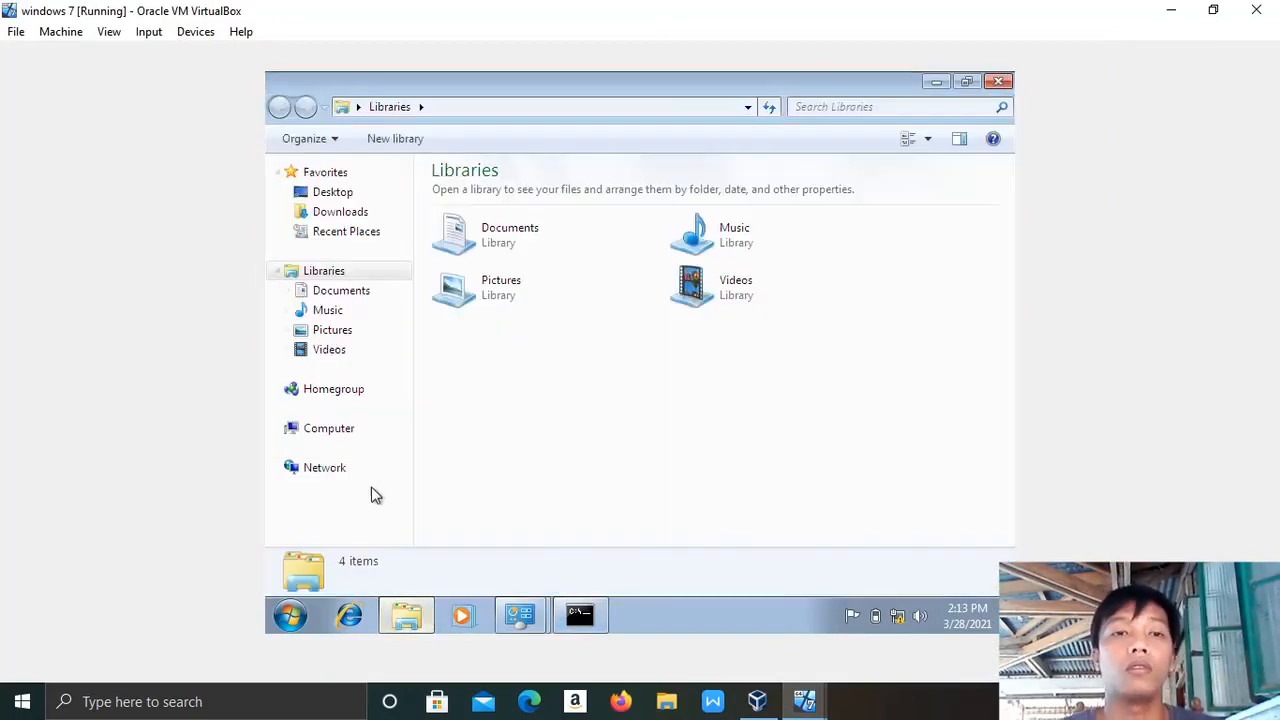
right_click(331, 444)
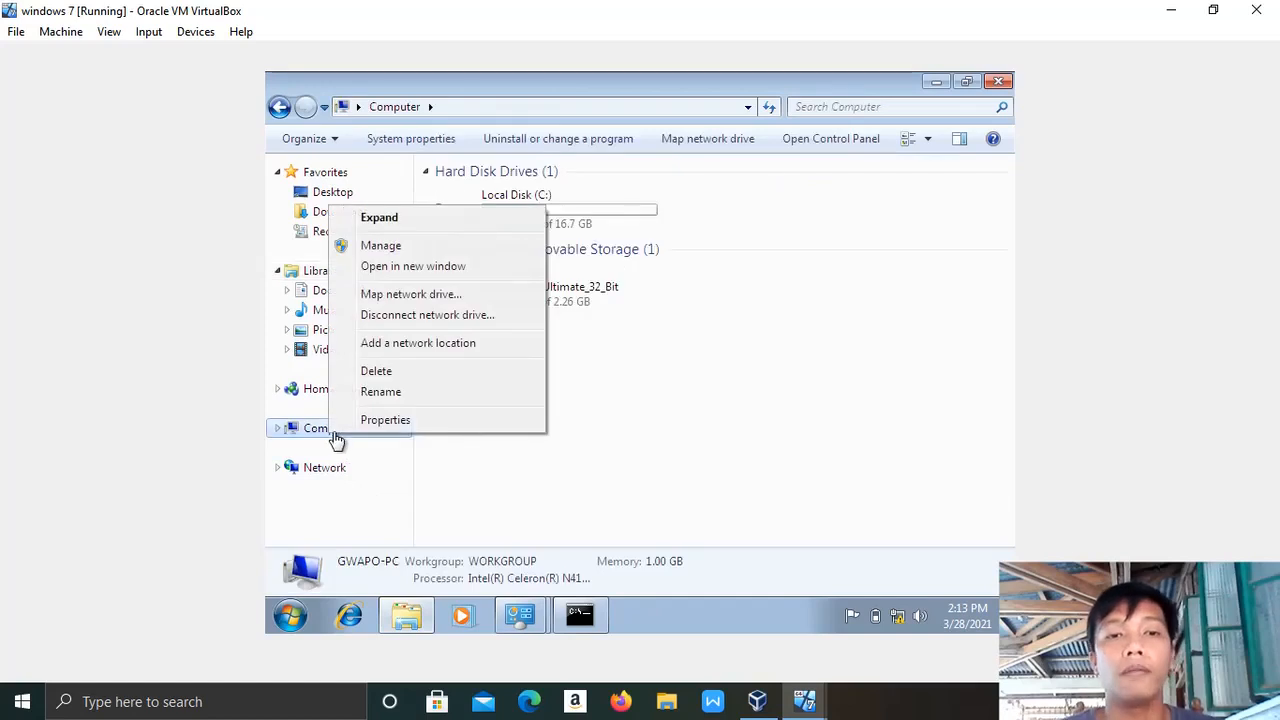
click(385, 420)
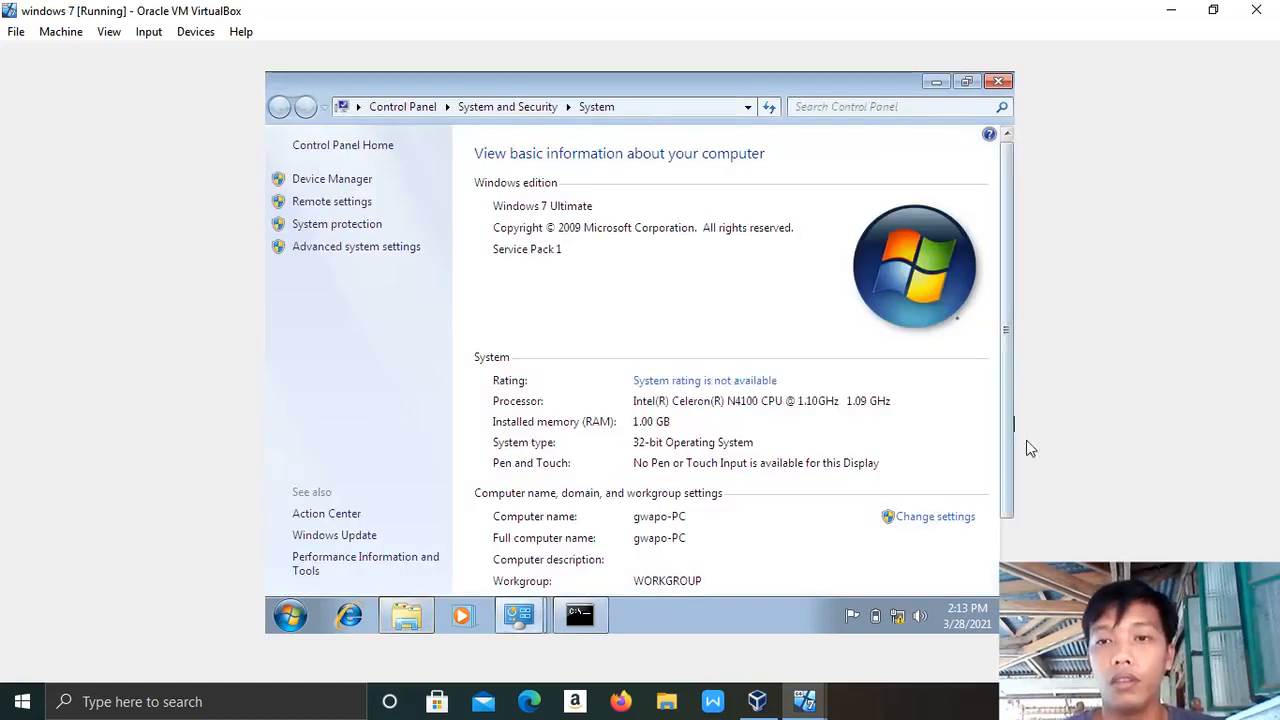
drag(1010, 463, 1010, 537)
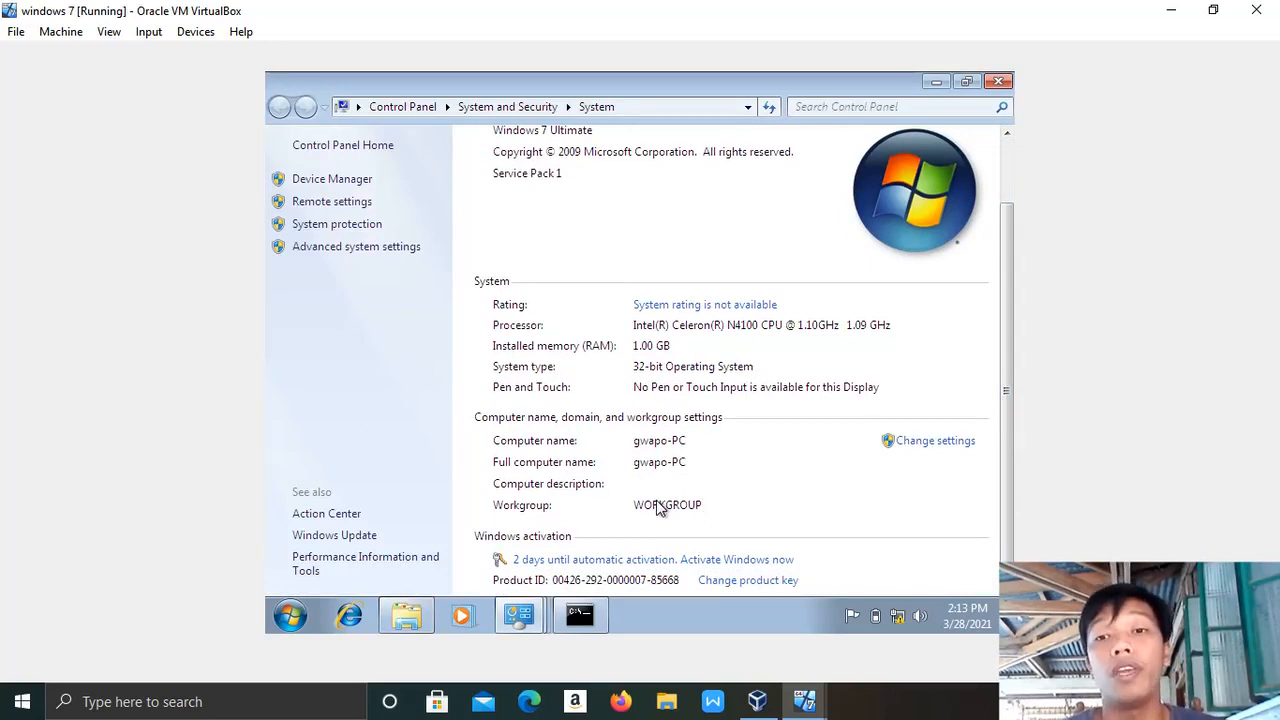
On the server, select the IS OU and choose Reset Password for its first user.
mouse_move(805, 703)
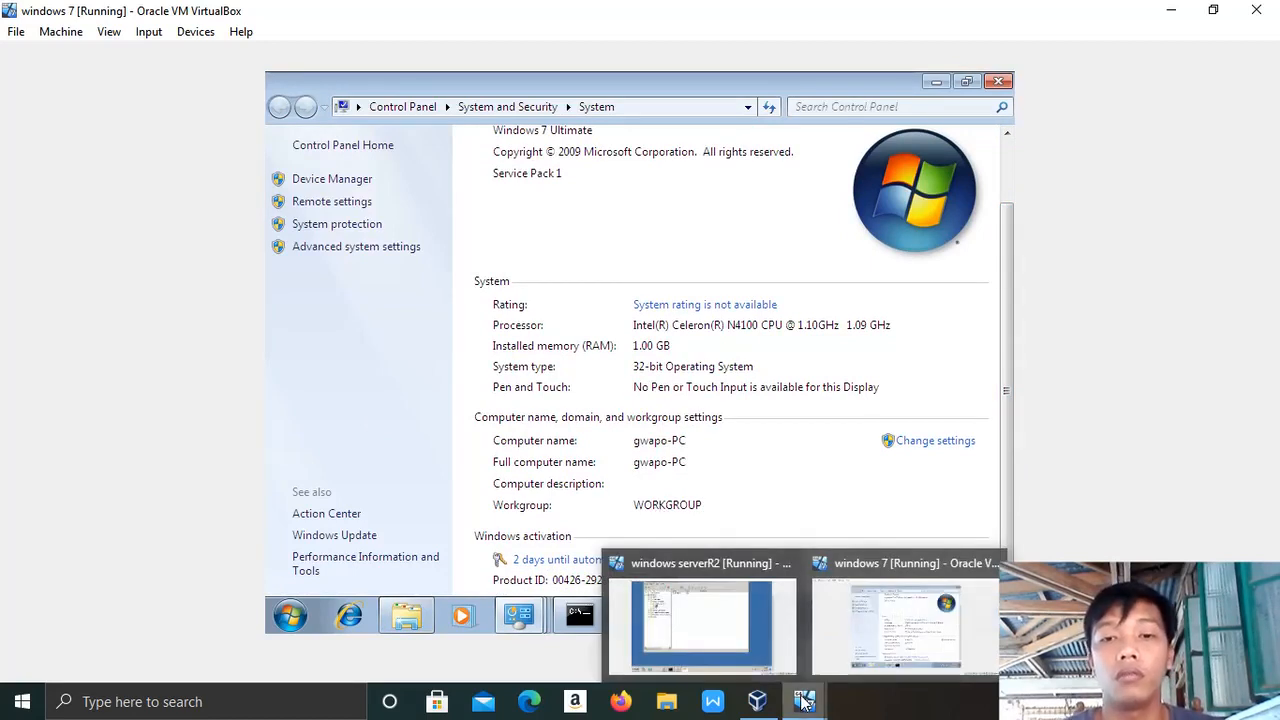
click(717, 625)
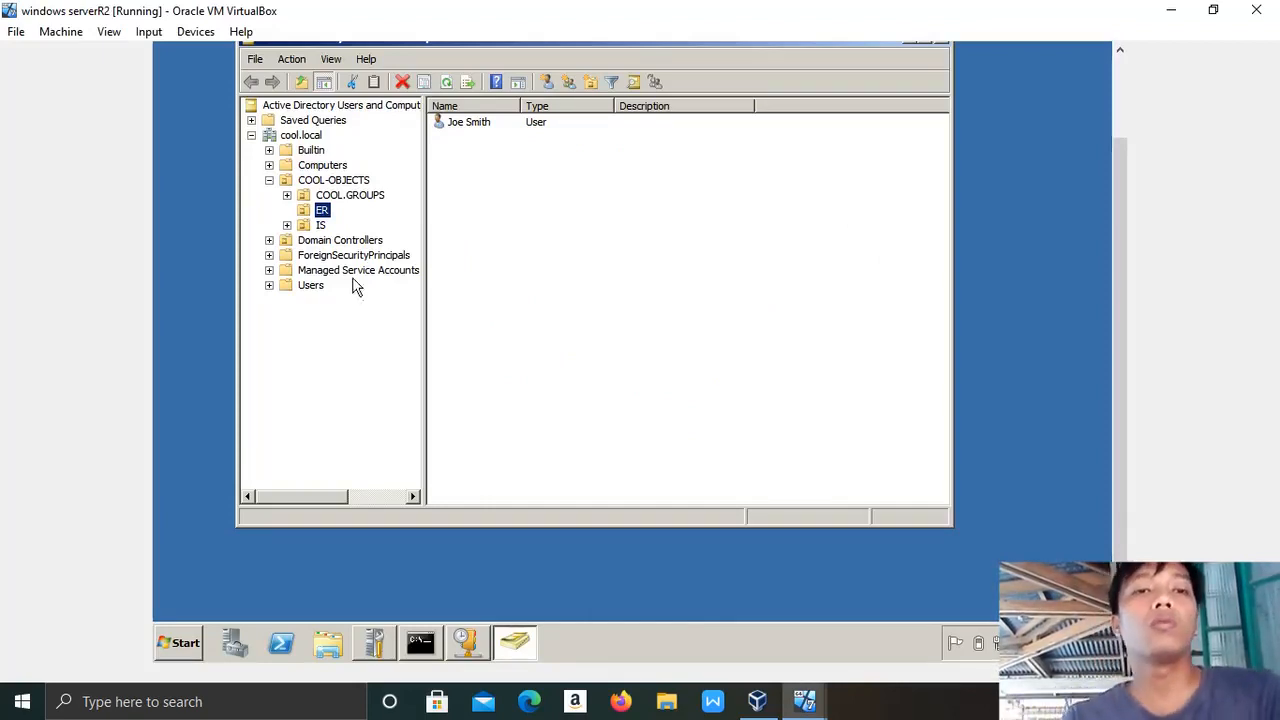
click(322, 228)
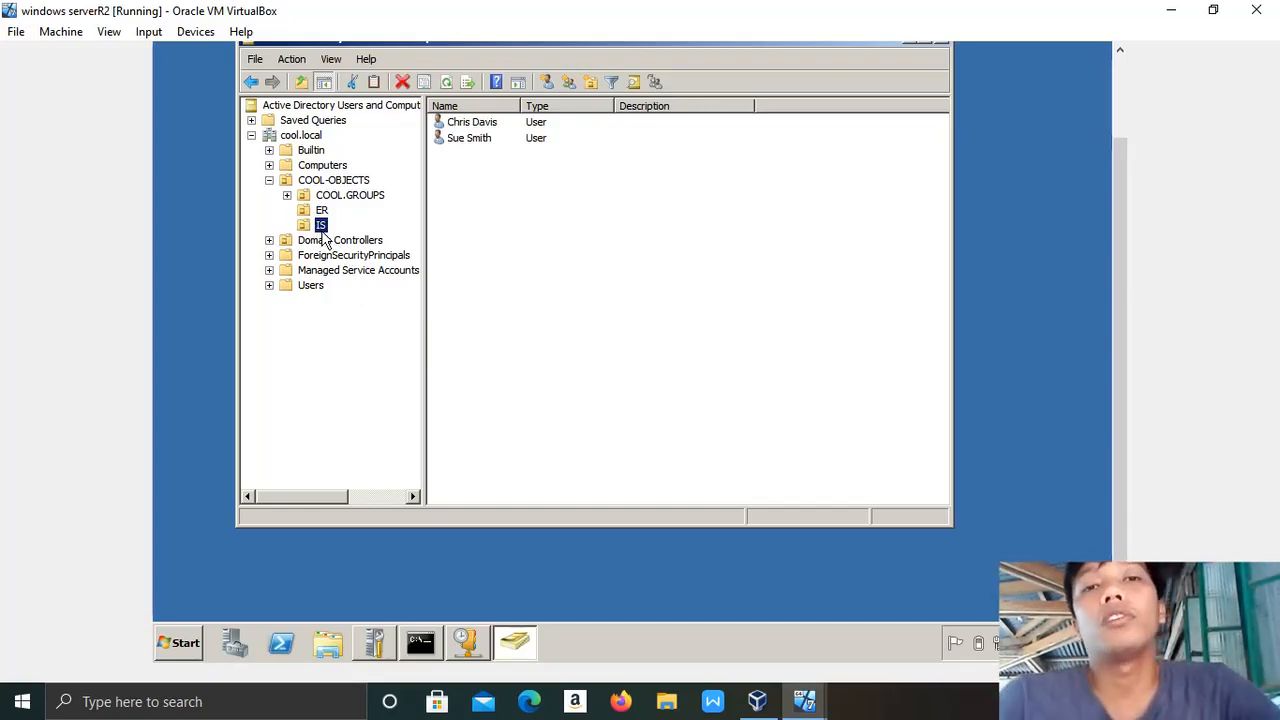
click(490, 123)
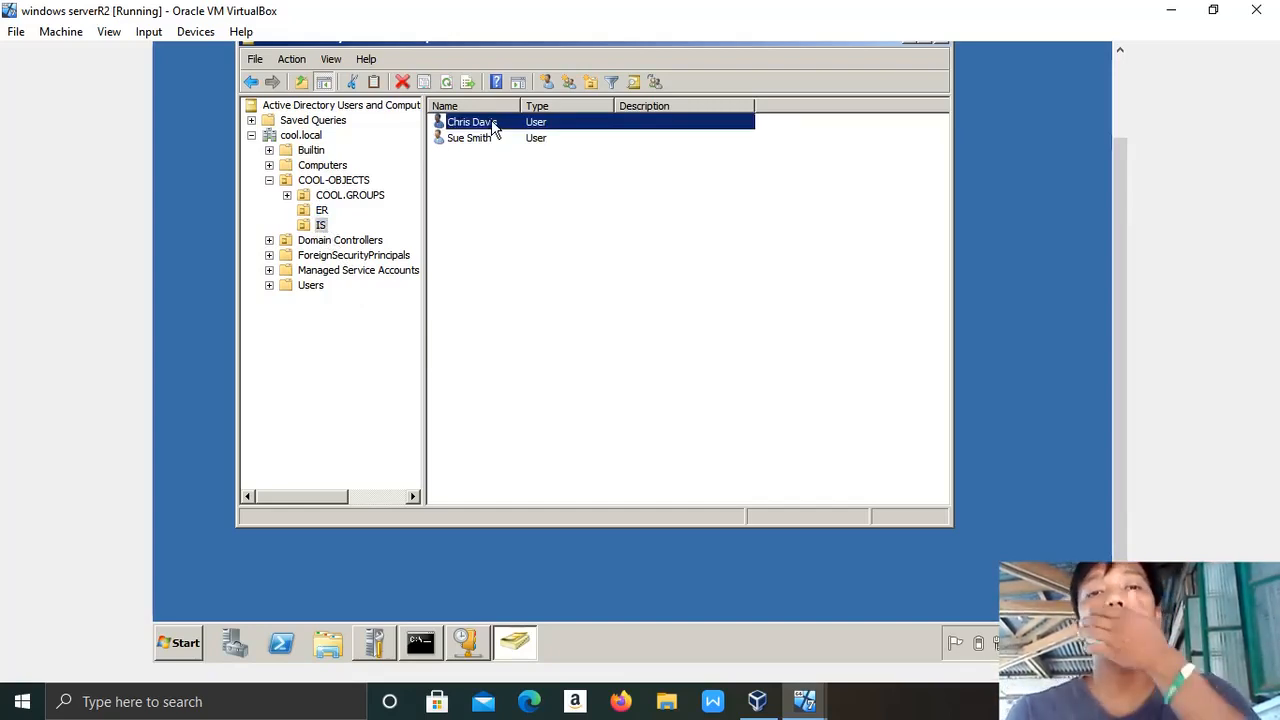
right_click(493, 128)
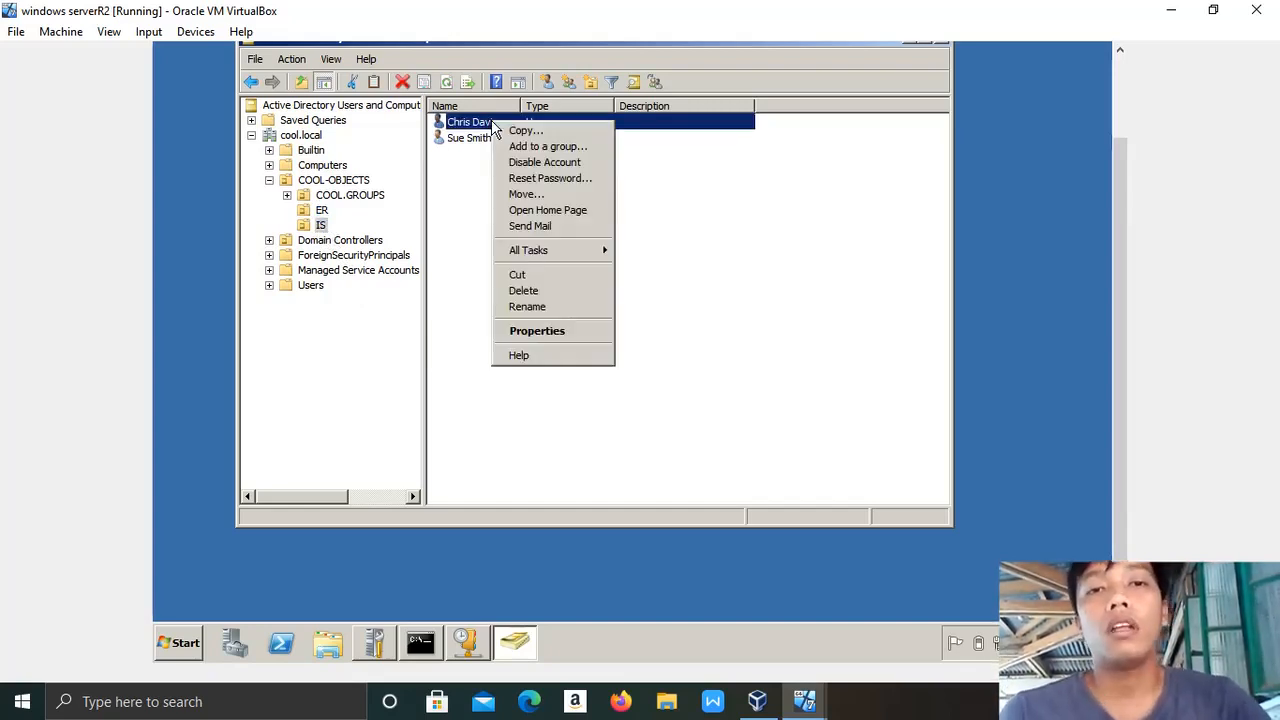
click(563, 181)
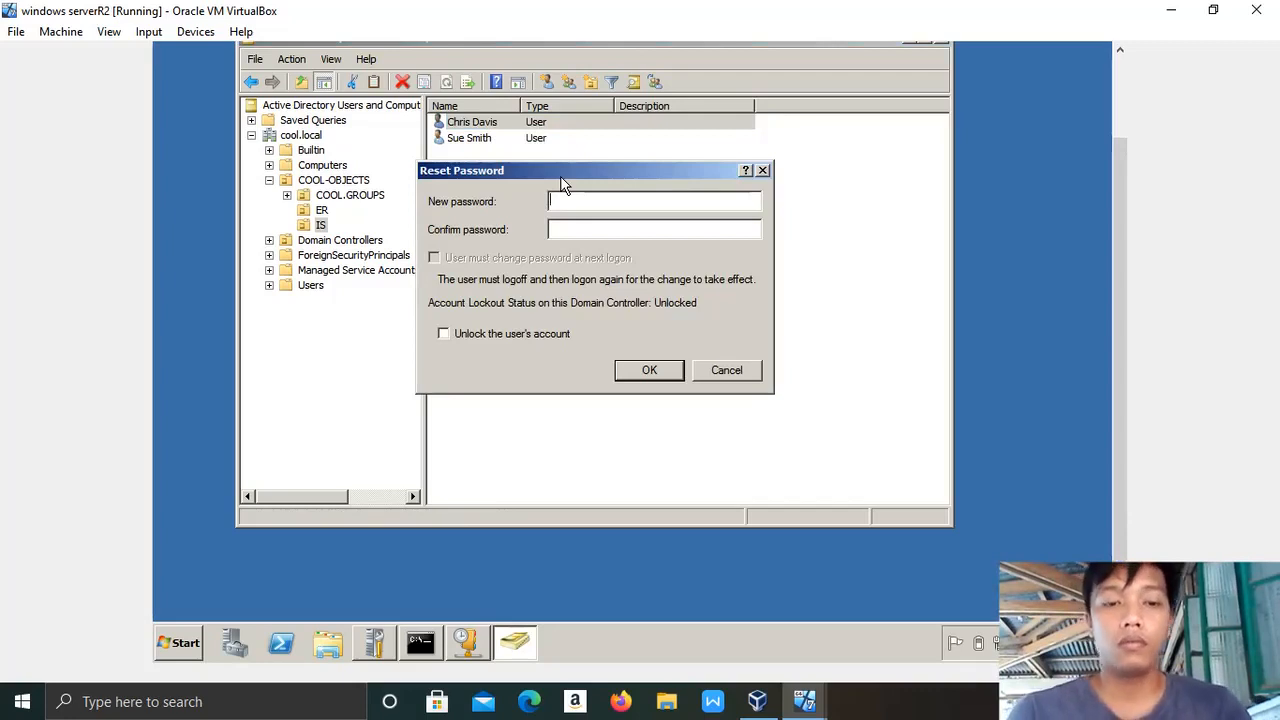
Enter the new password in both fields for the IS user and confirm the change.
key(Caps_Lock)
text(•)
key(Caps_Lock)
text(••••••••••)
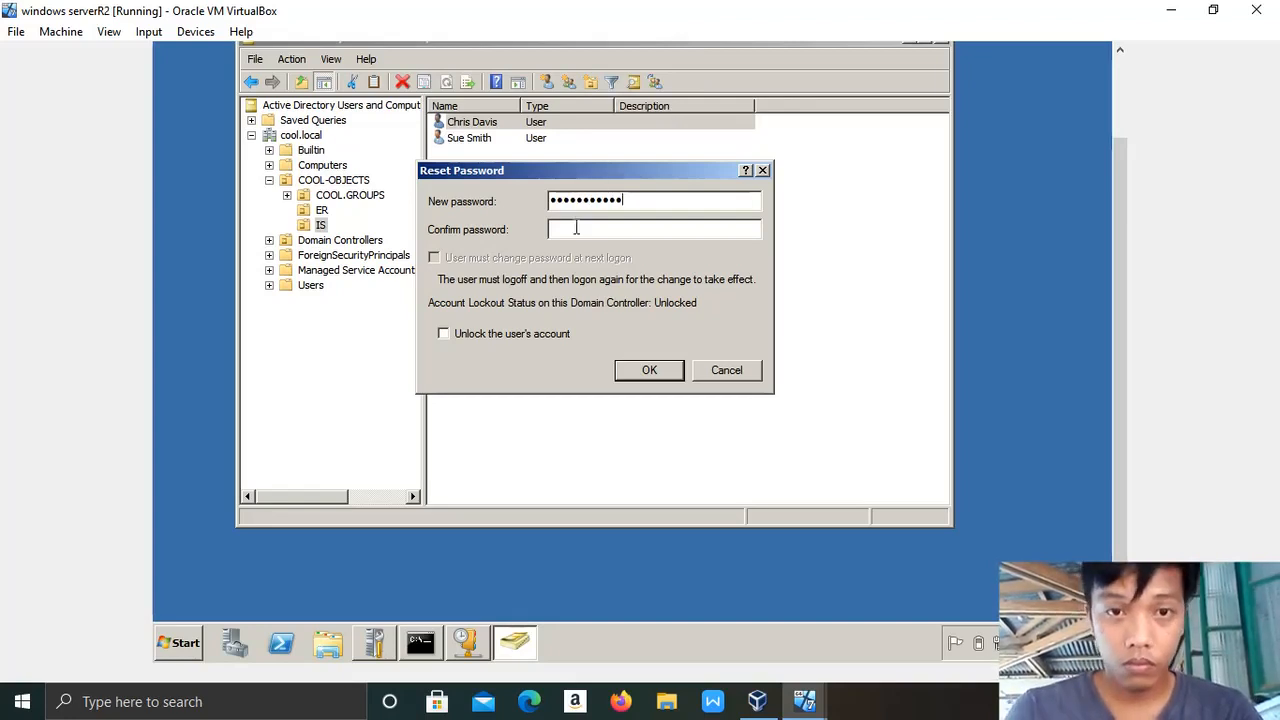
key(Caps_Lock)
text(P)
key(Caps_Lock)
text(assword)
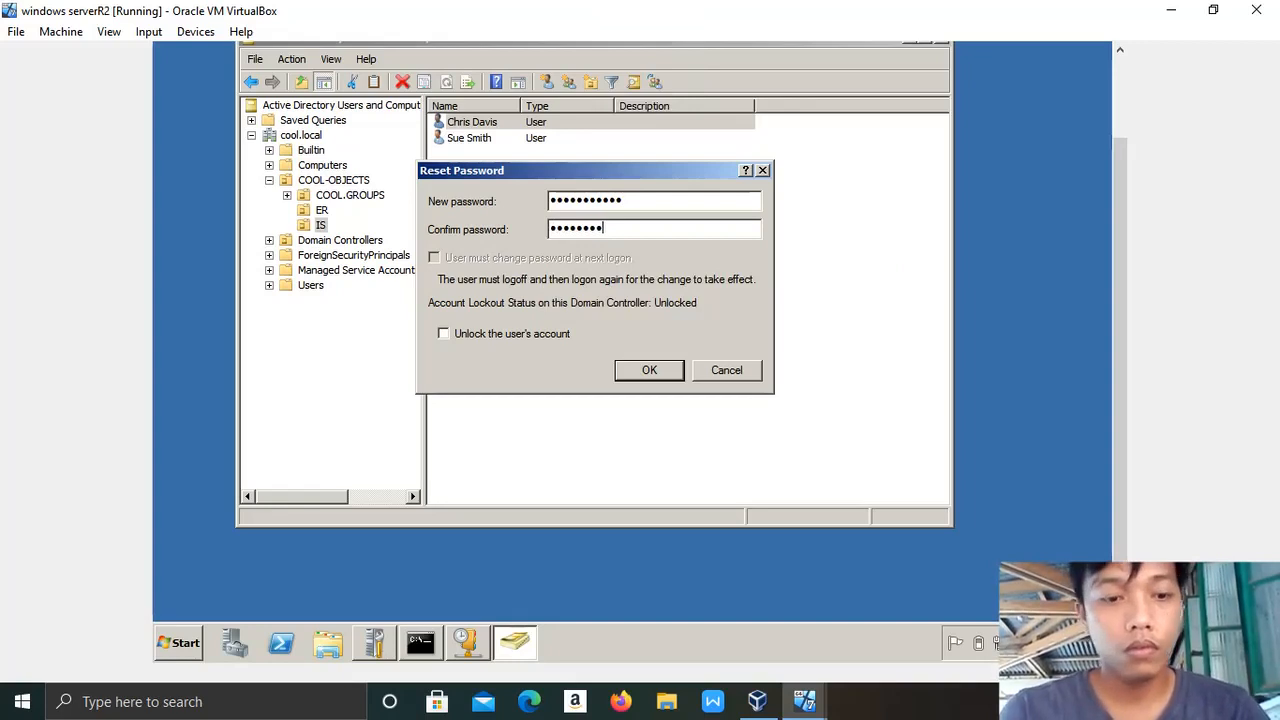
click(650, 371)
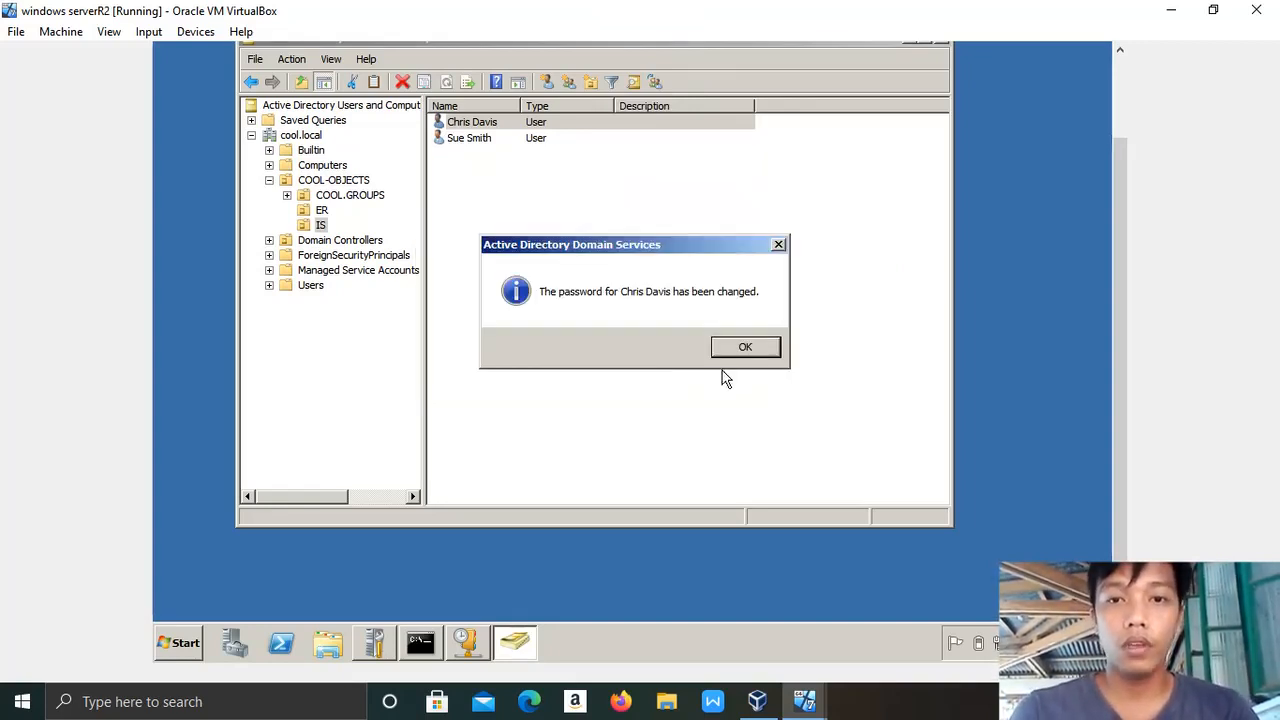
click(745, 349)
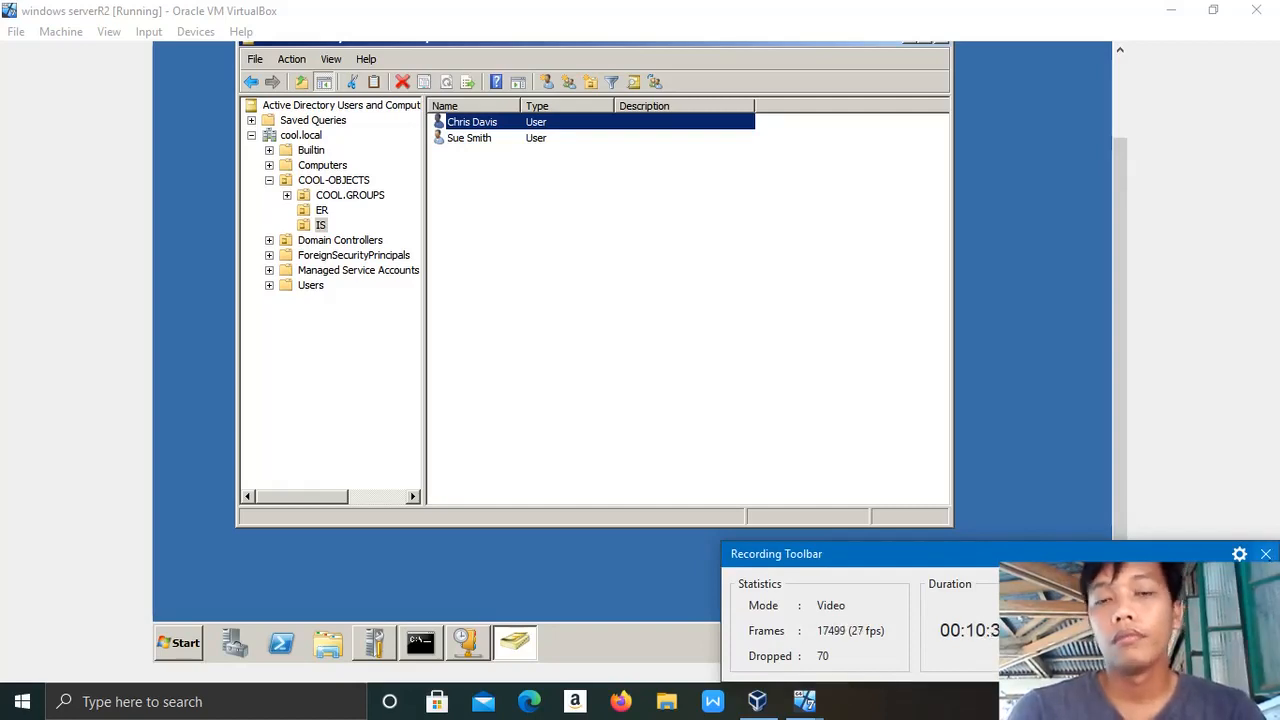
click(1266, 554)
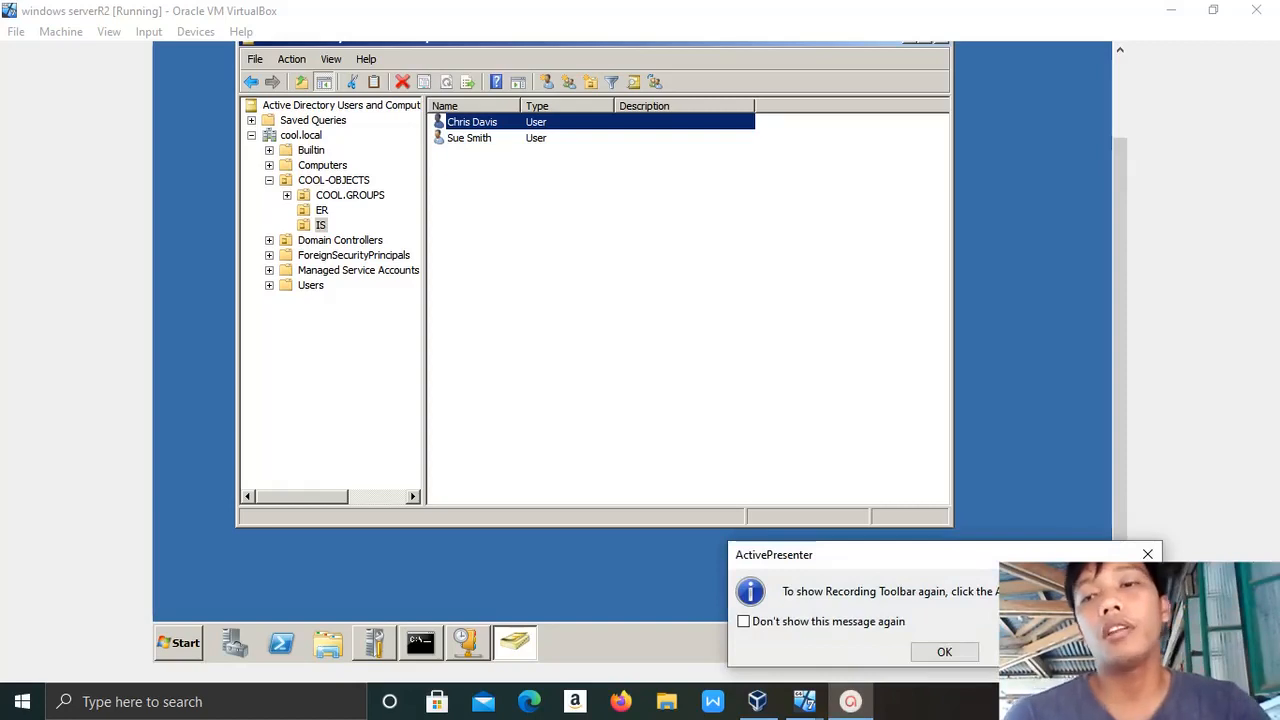
click(1148, 554)
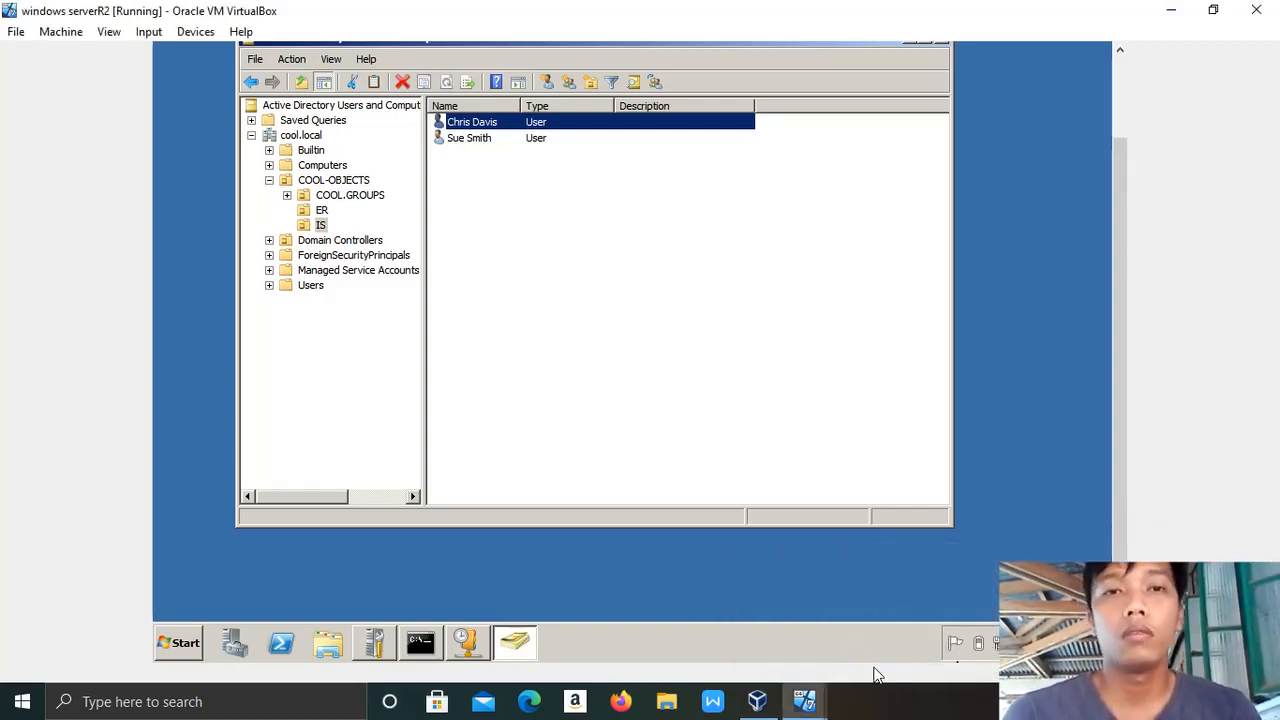
In the Windows 7 computer name settings, switch membership from WORKGROUP to Domain.
click(808, 700)
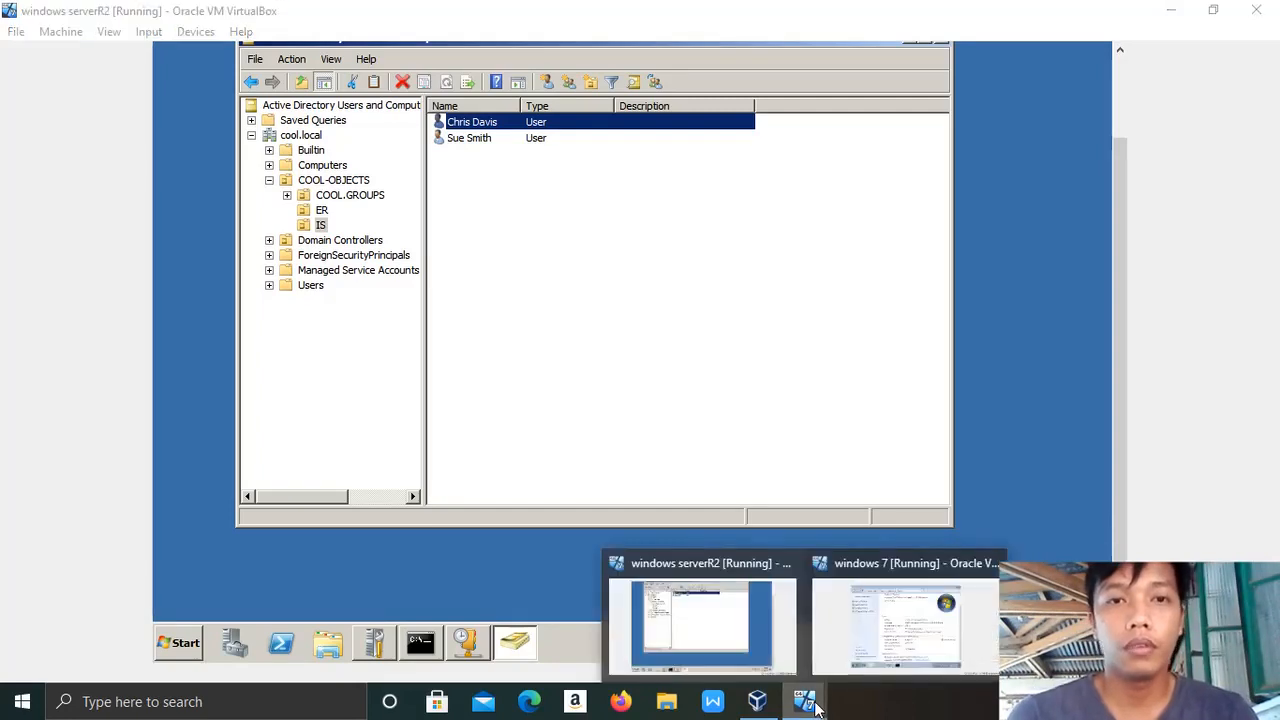
click(880, 640)
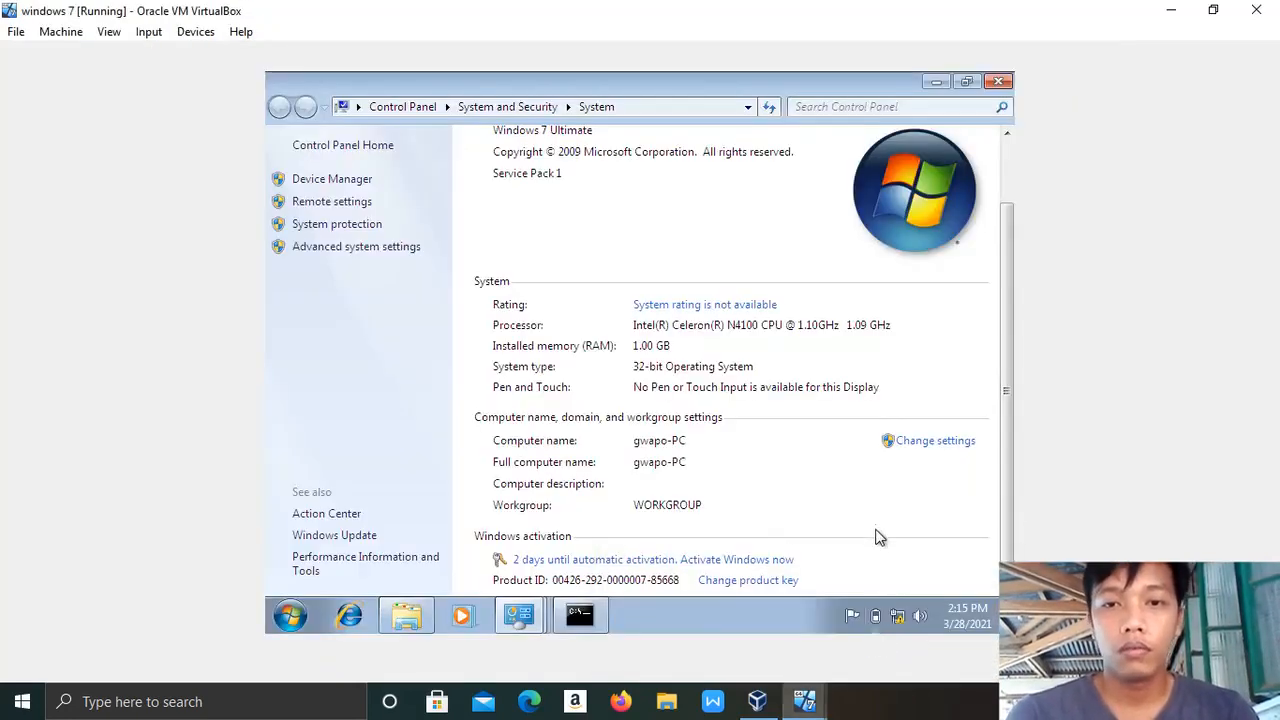
click(924, 447)
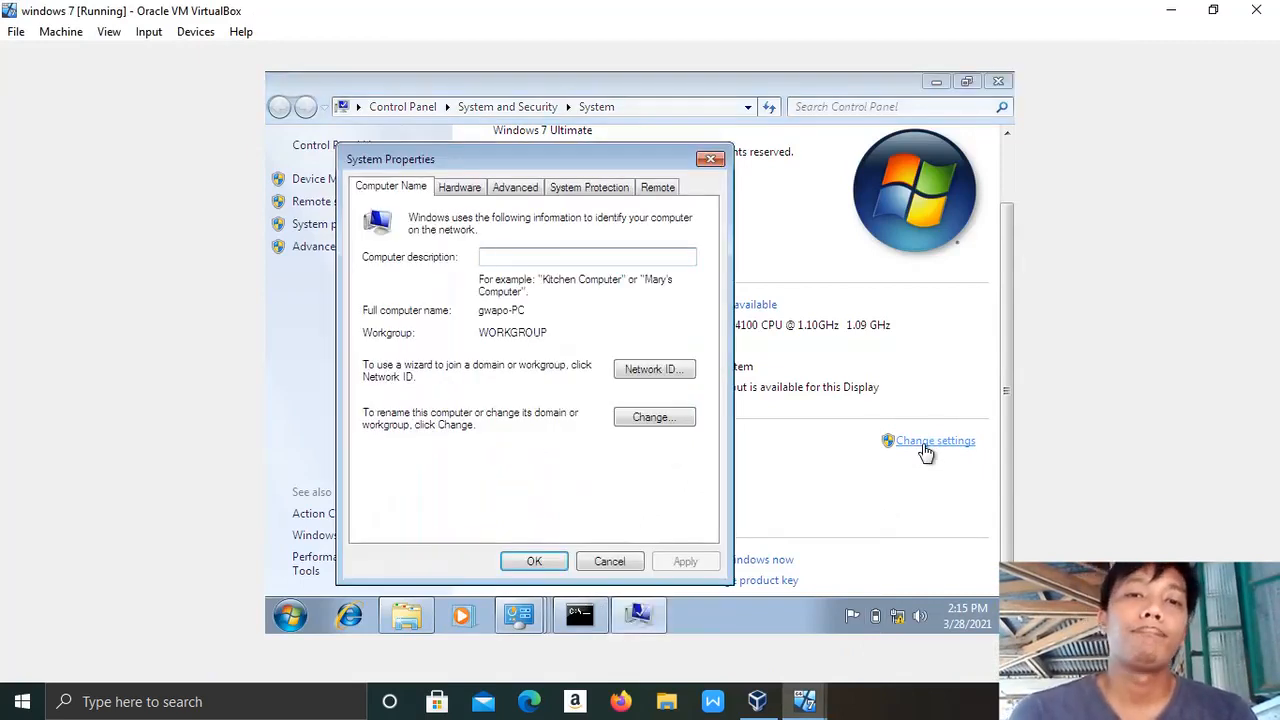
click(649, 419)
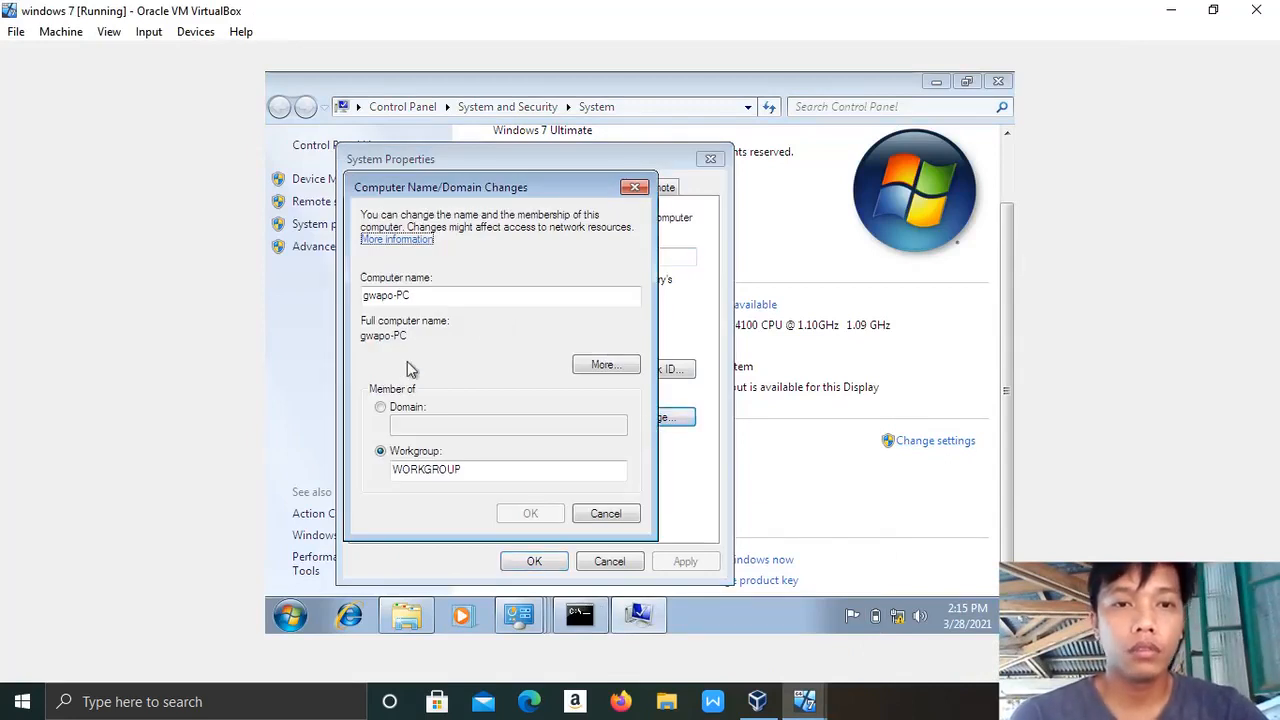
click(381, 408)
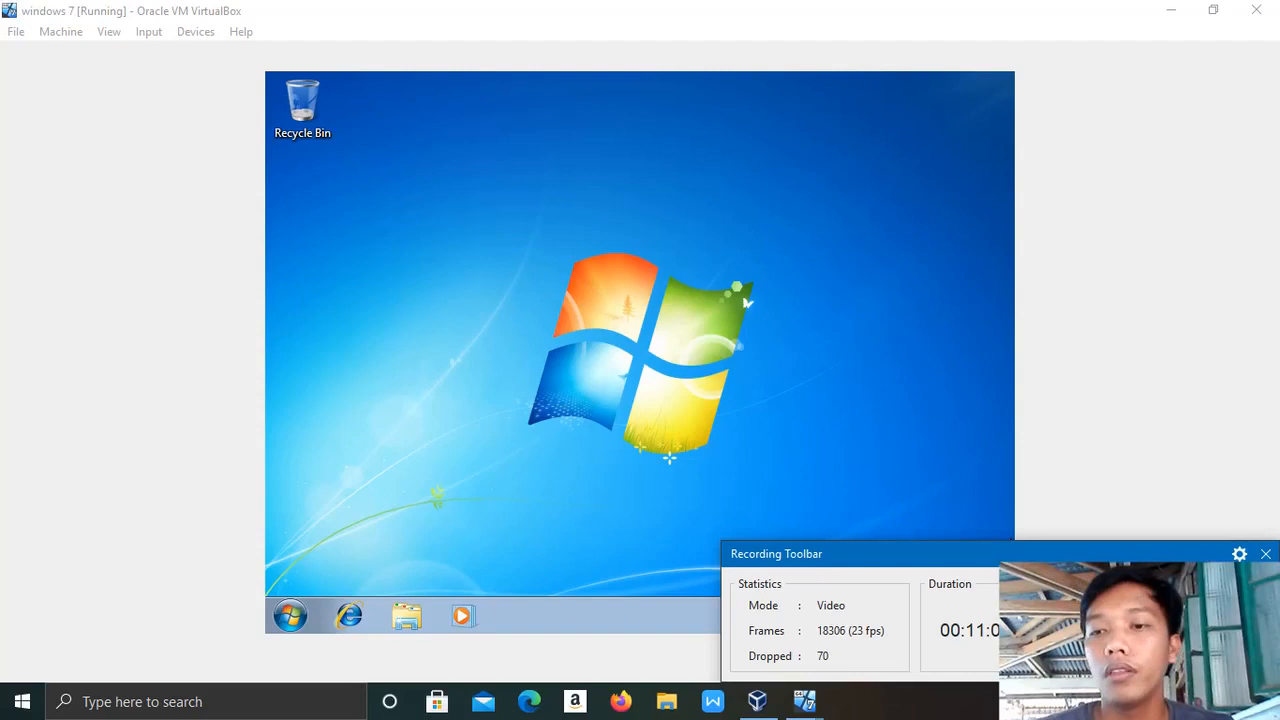
Open Windows Explorer on the Windows 7 VM and select Computer, showing Local Disk (C:).
click(1266, 554)
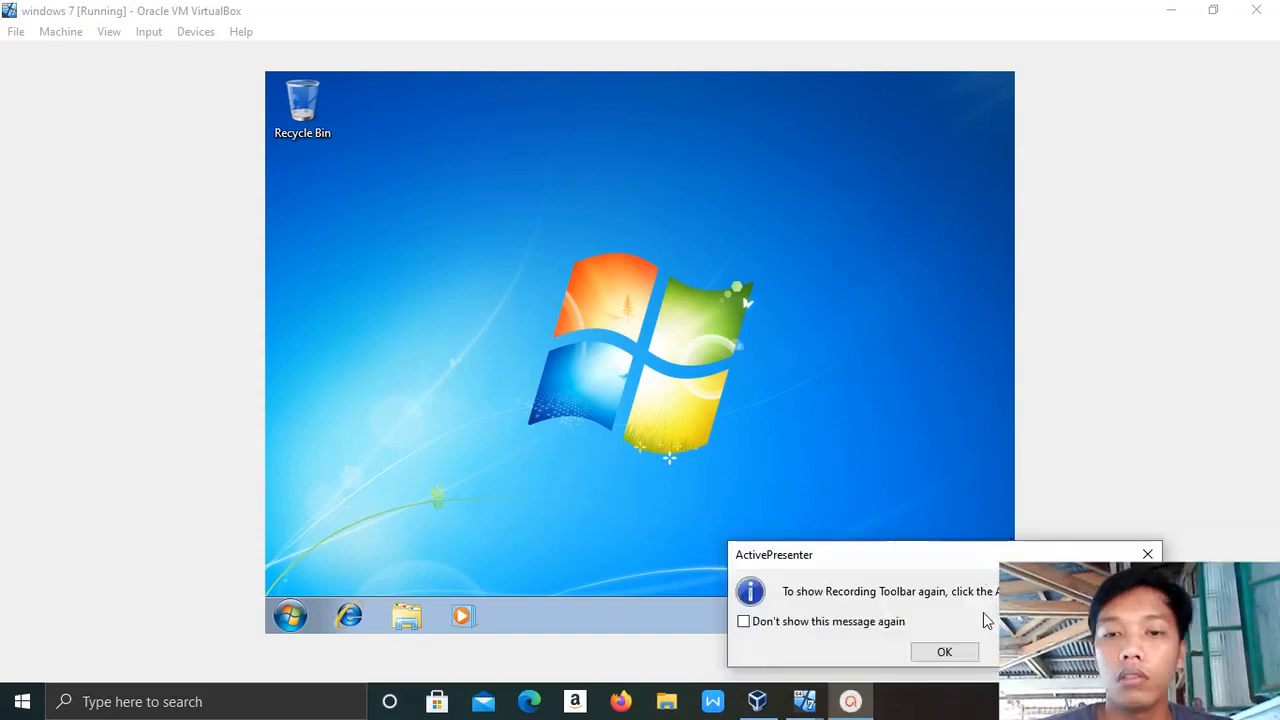
click(941, 655)
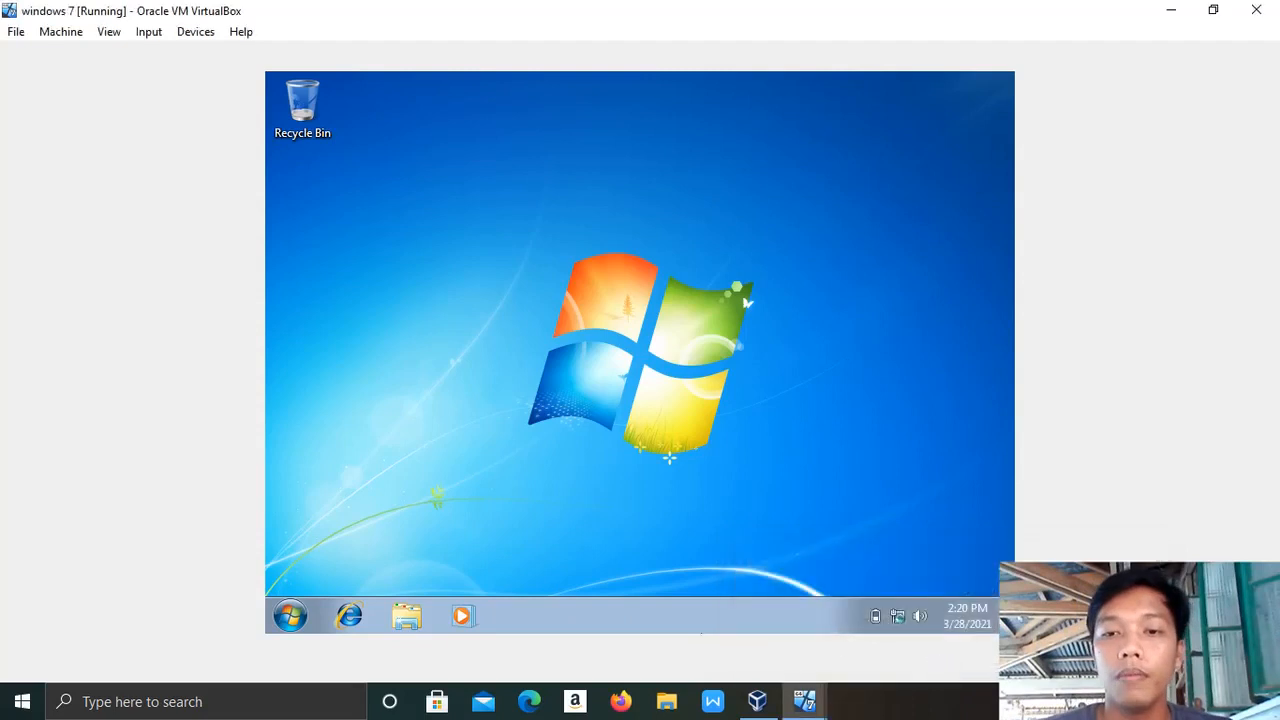
click(408, 620)
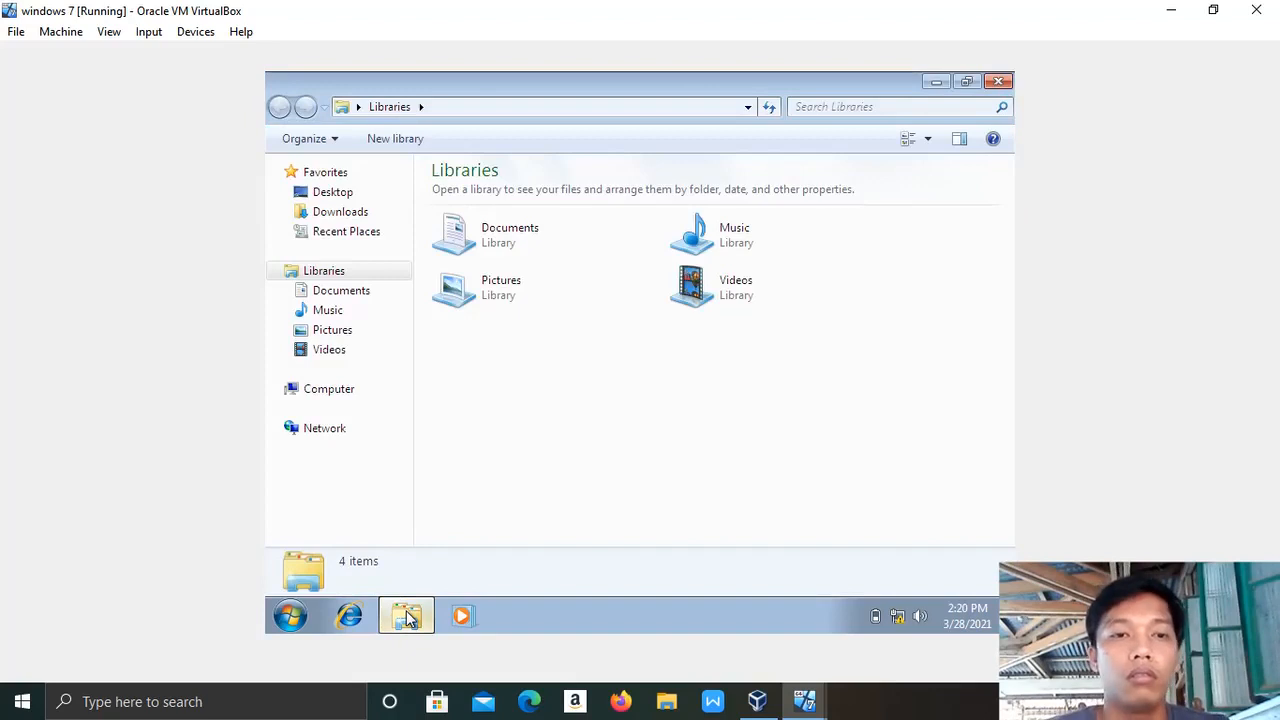
click(313, 392)
right_click(313, 392)
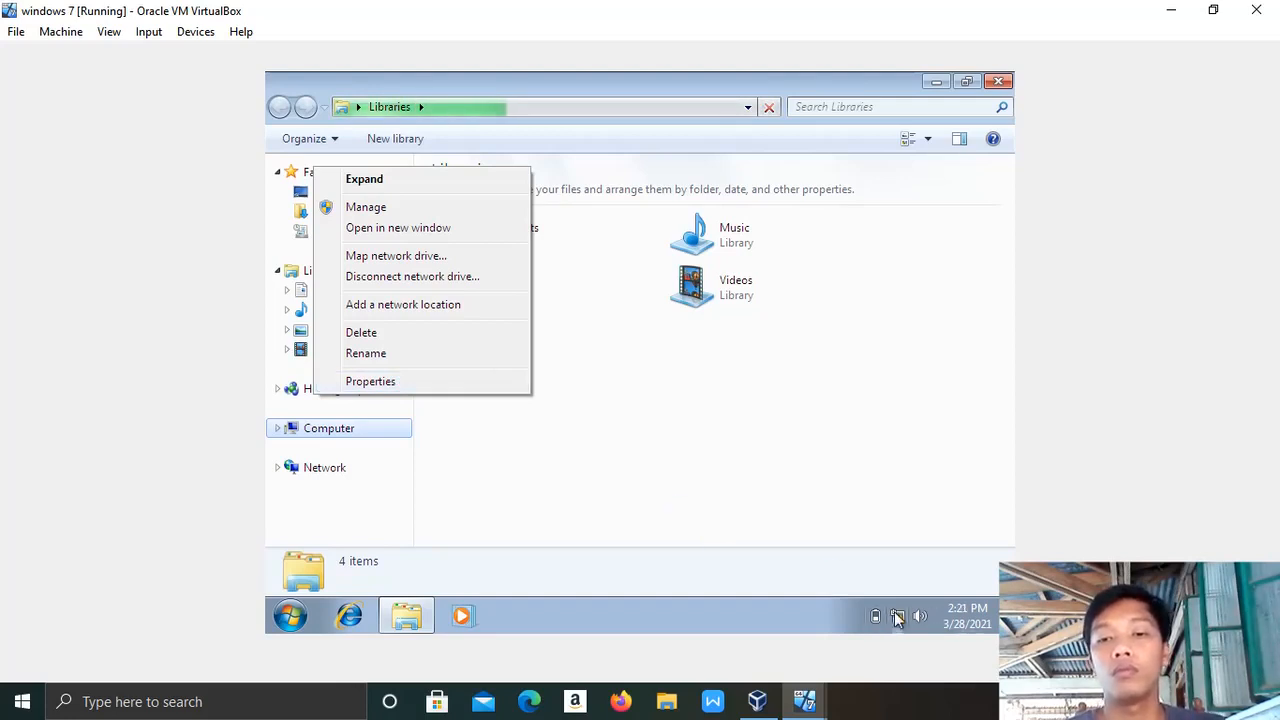
mouse_move(898, 619)
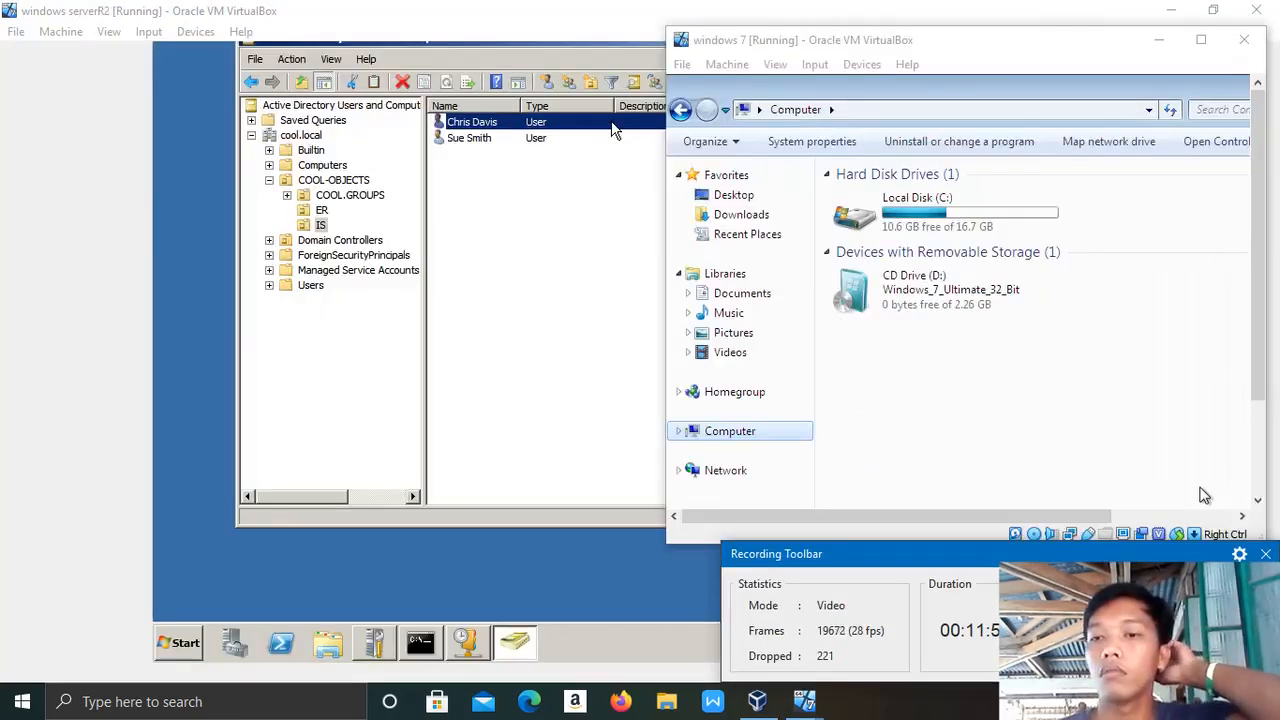
Open Computer Properties on Windows 7 to show the System page for gwapo-PC.
click(1267, 555)
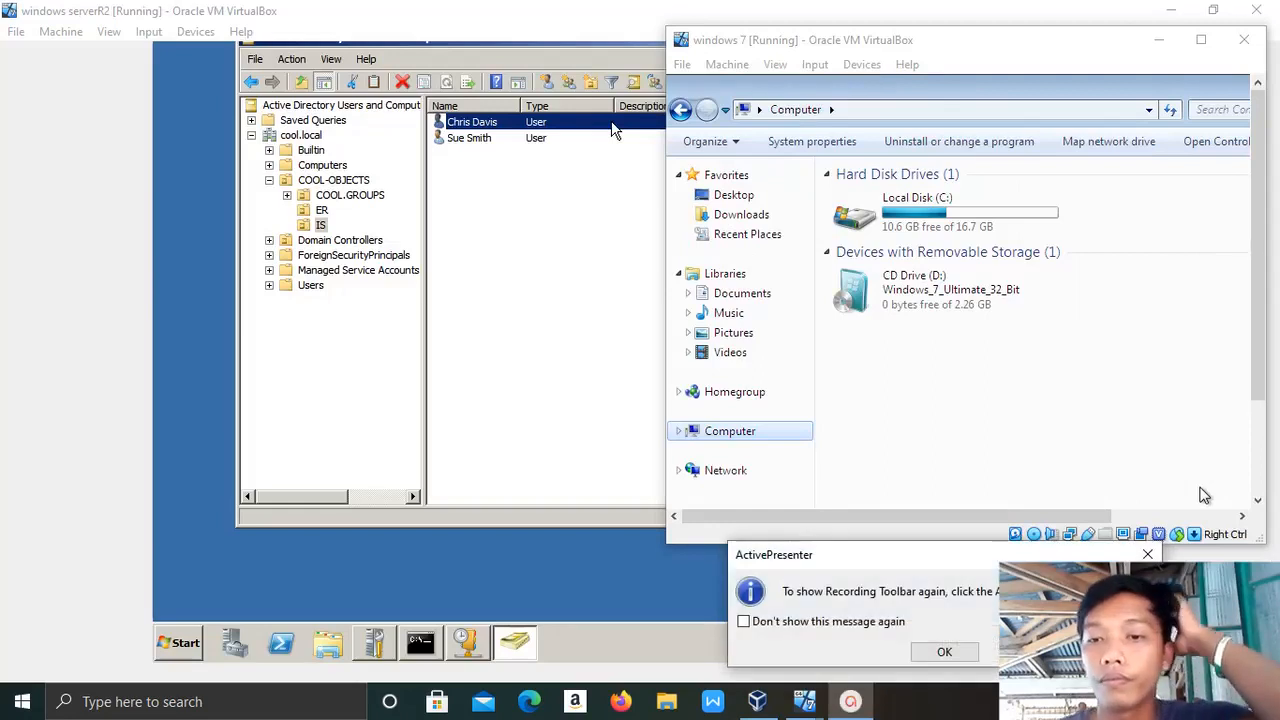
click(1147, 554)
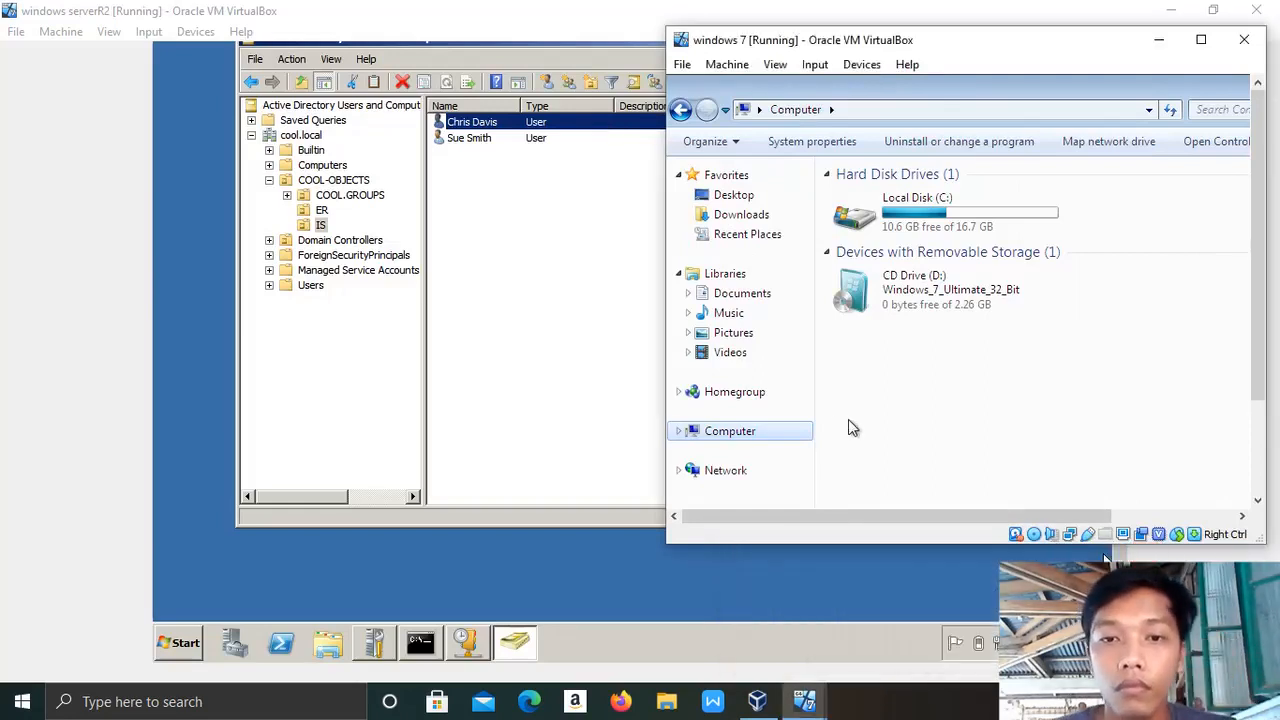
right_click(762, 433)
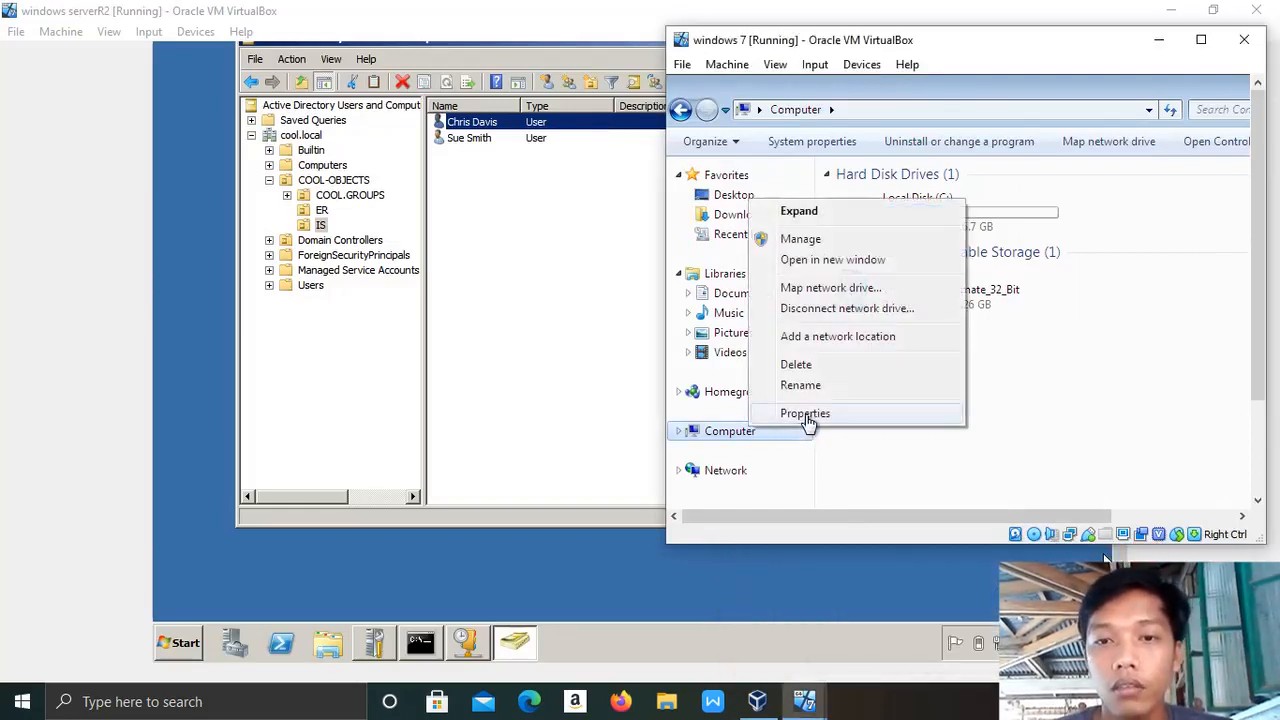
click(806, 413)
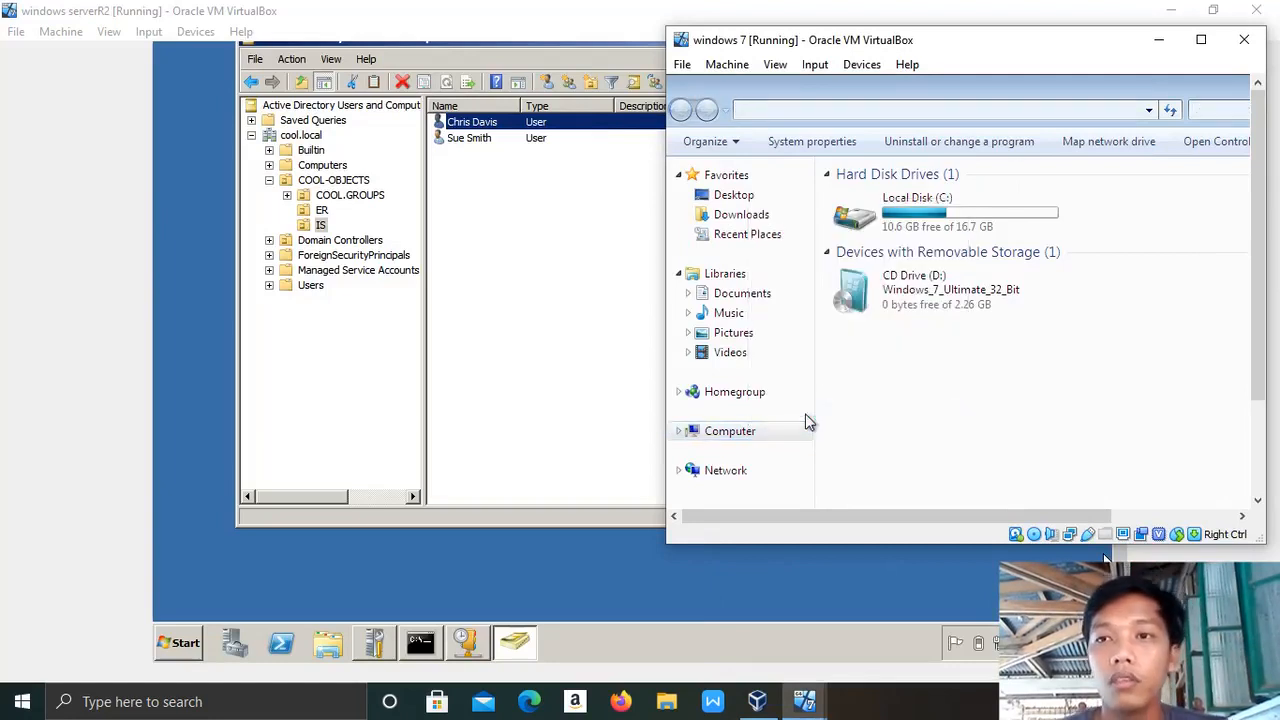
Restore and widen the server VM window, then maximize the Windows 7 VM window.
click(1214, 11)
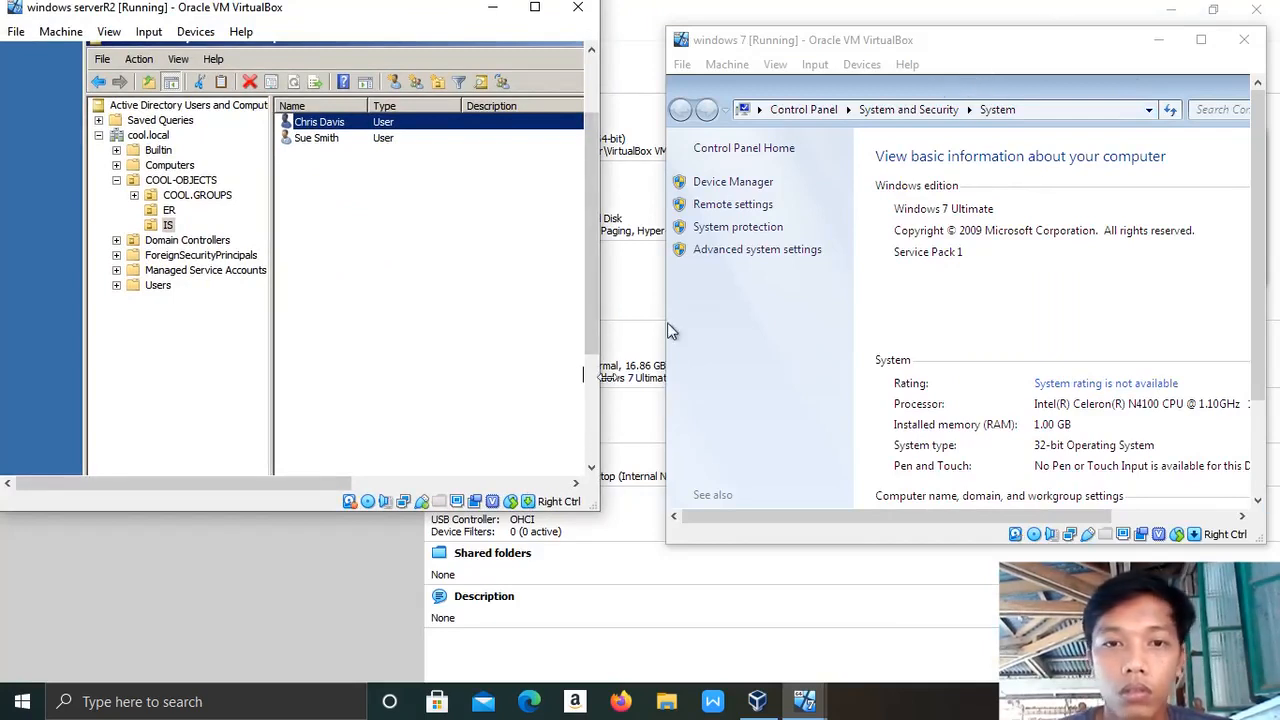
drag(600, 387, 662, 387)
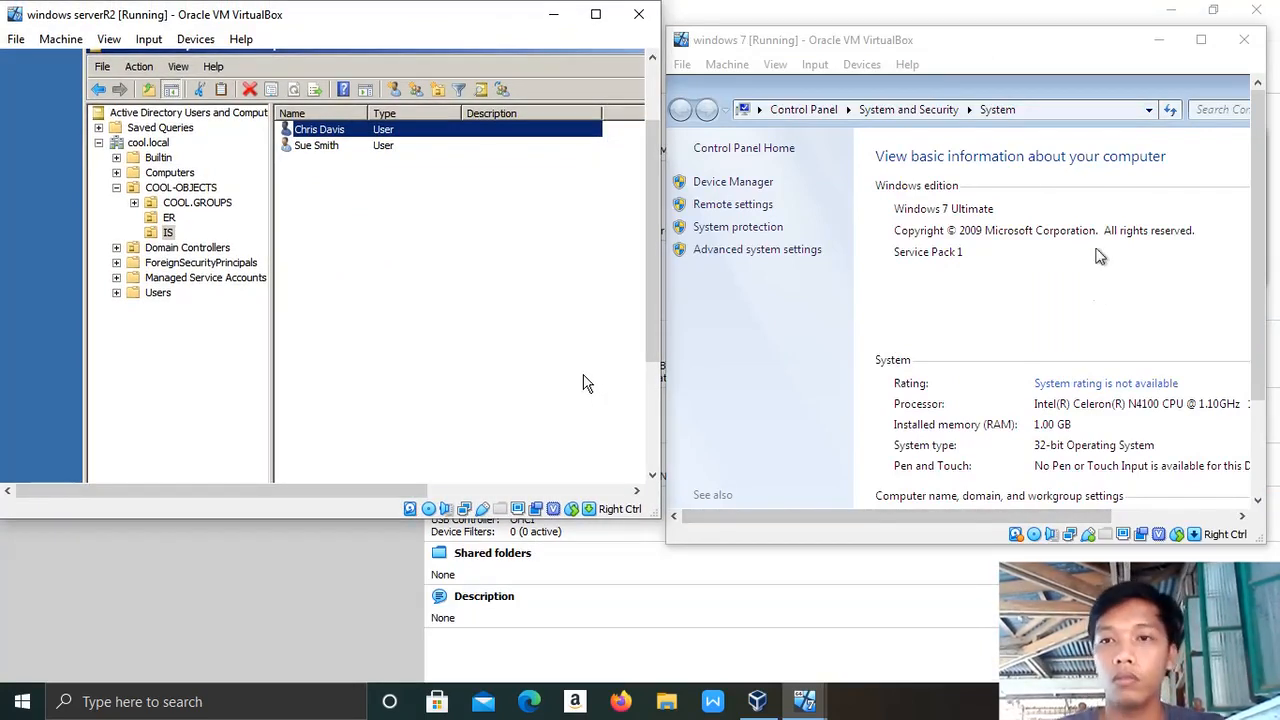
click(1203, 41)
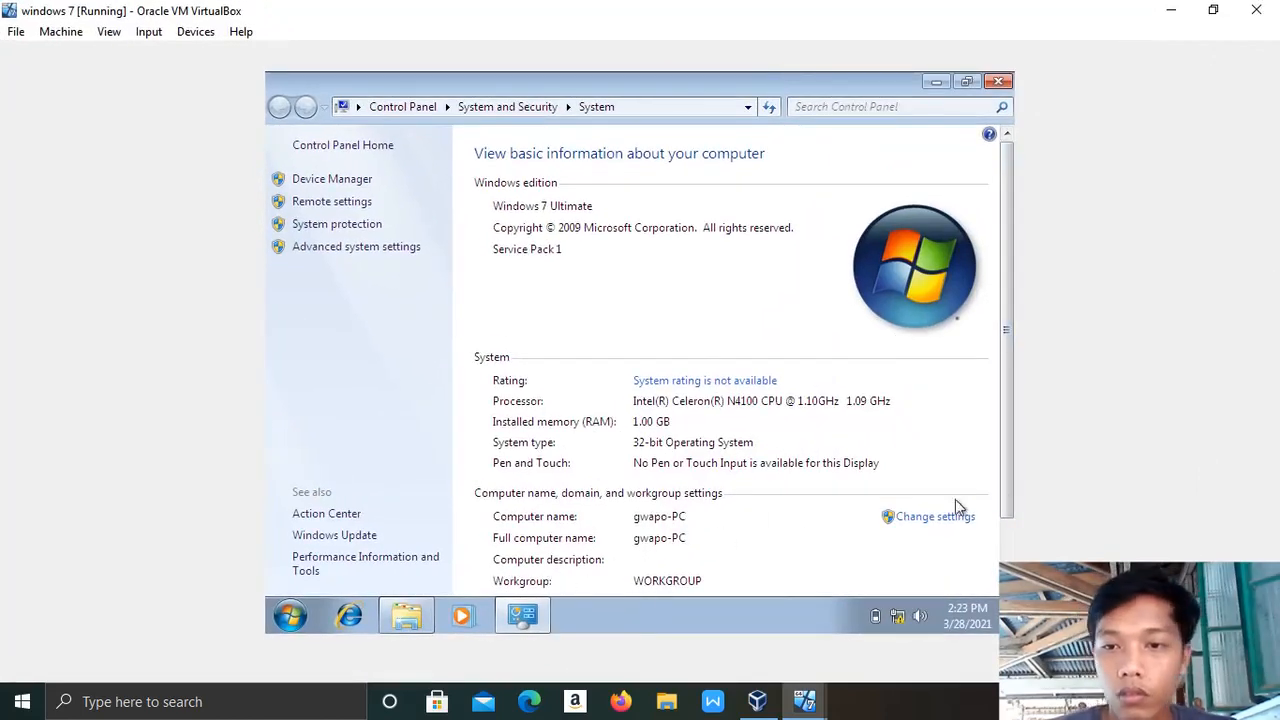
In Windows 7, open the computer name/domain change settings and choose Domain membership instead of Workgroup.
drag(1010, 495, 1011, 553)
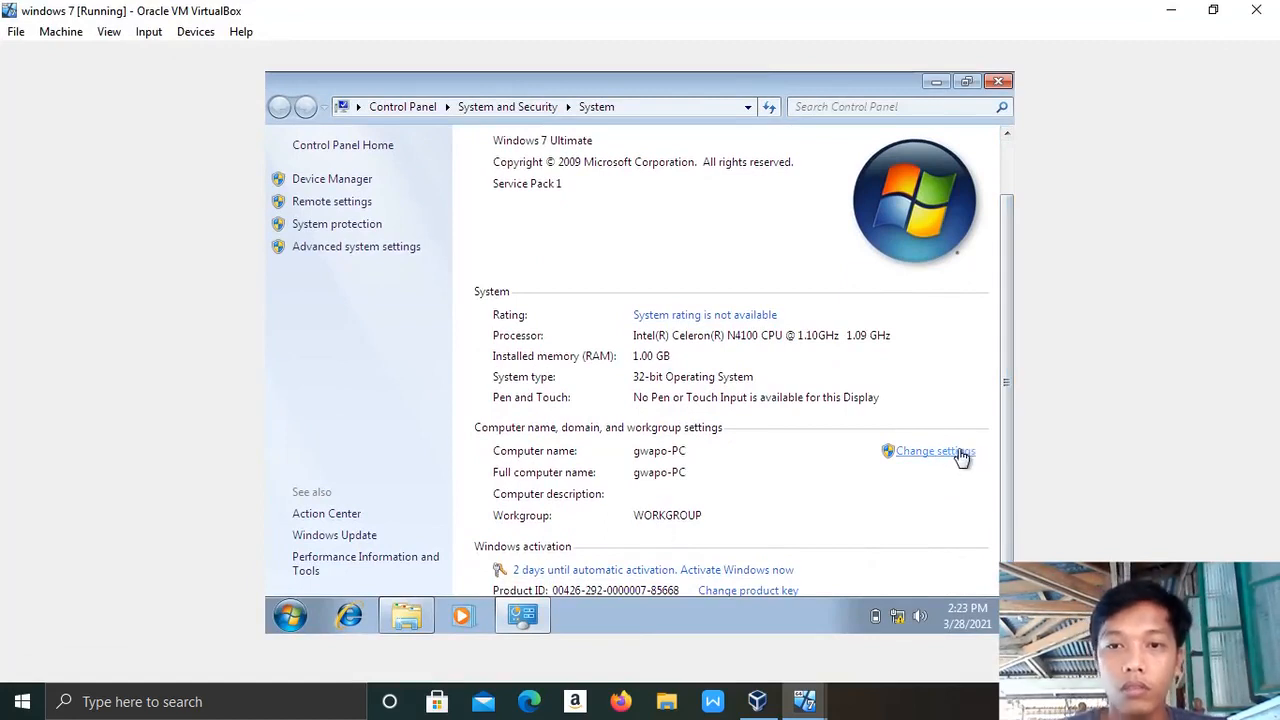
click(930, 453)
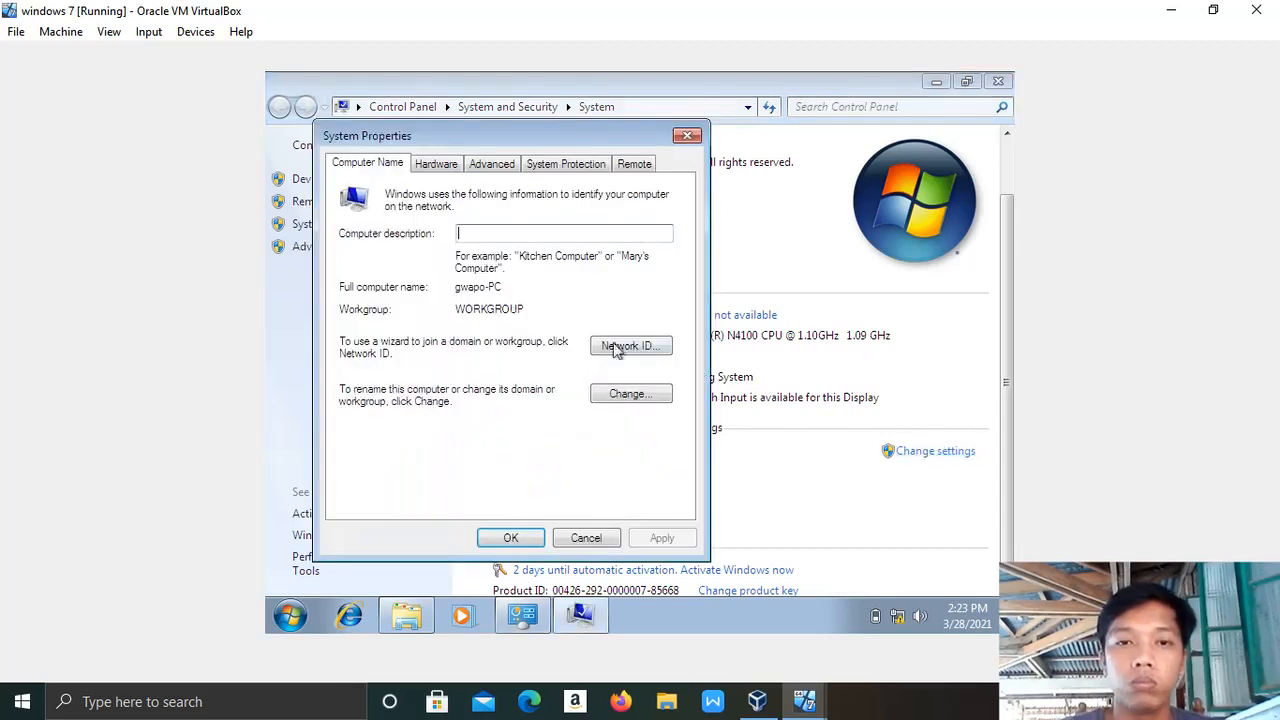
click(634, 400)
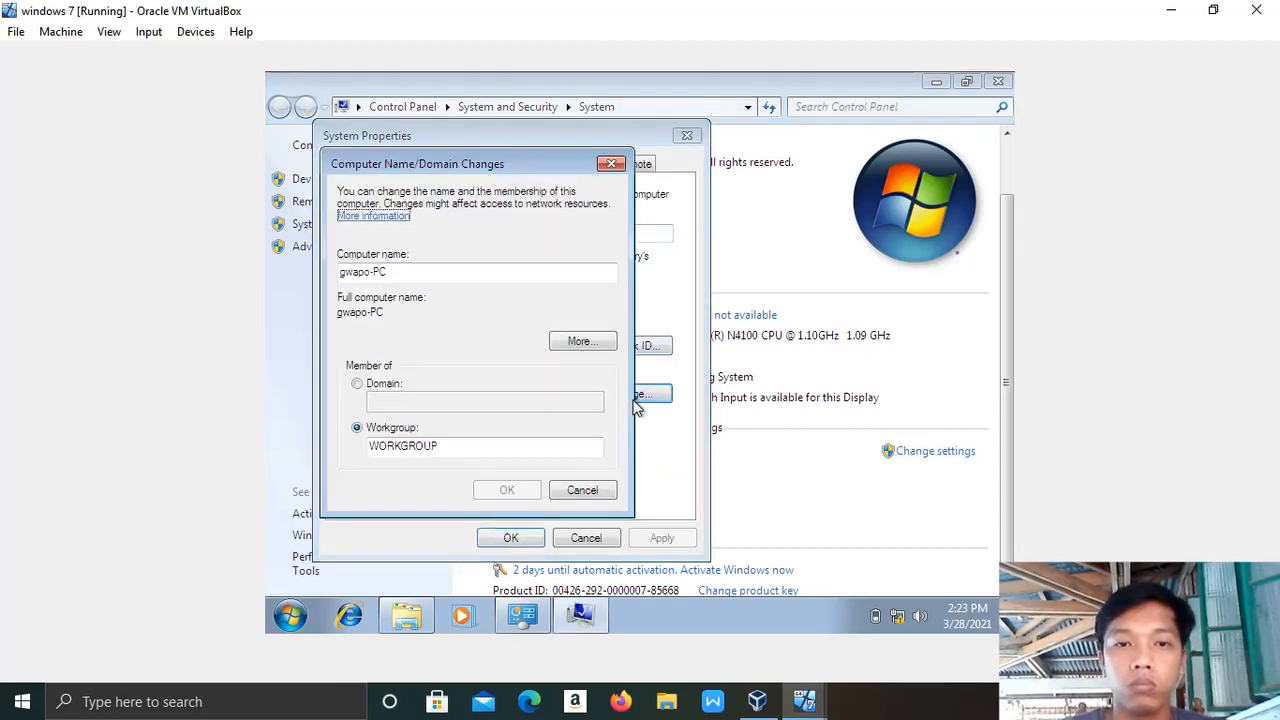
click(358, 386)
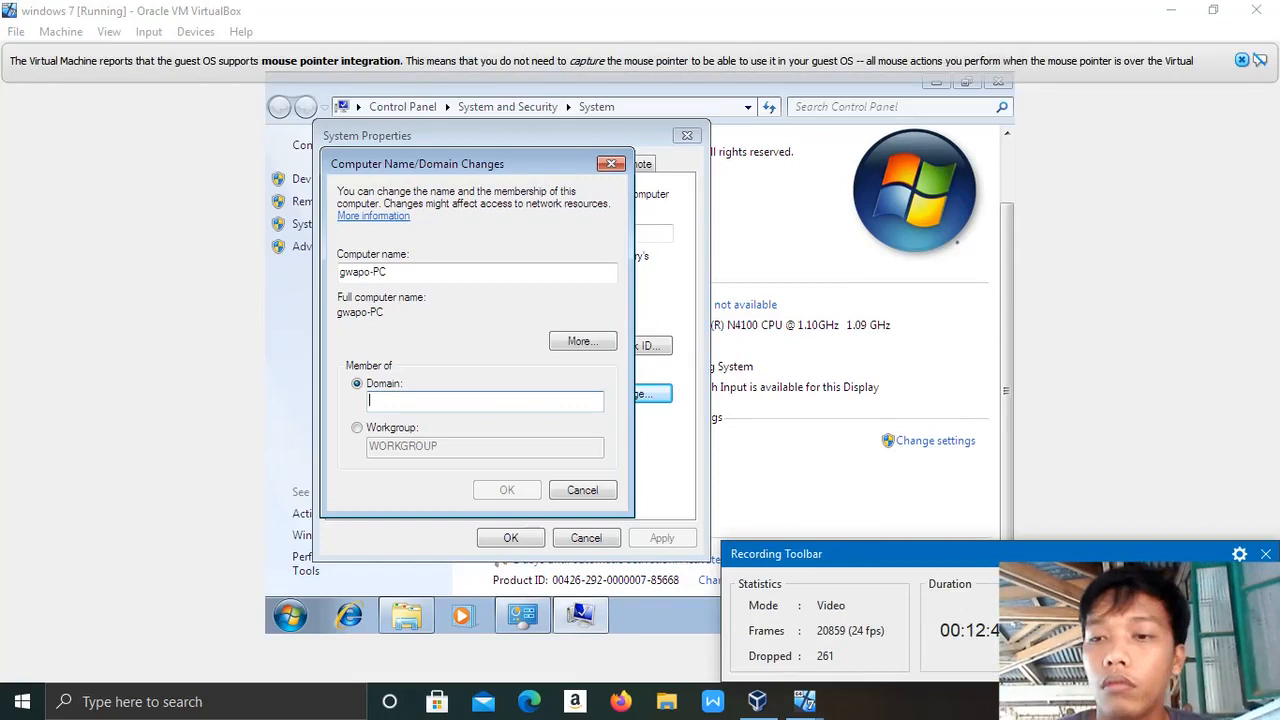
click(1266, 554)
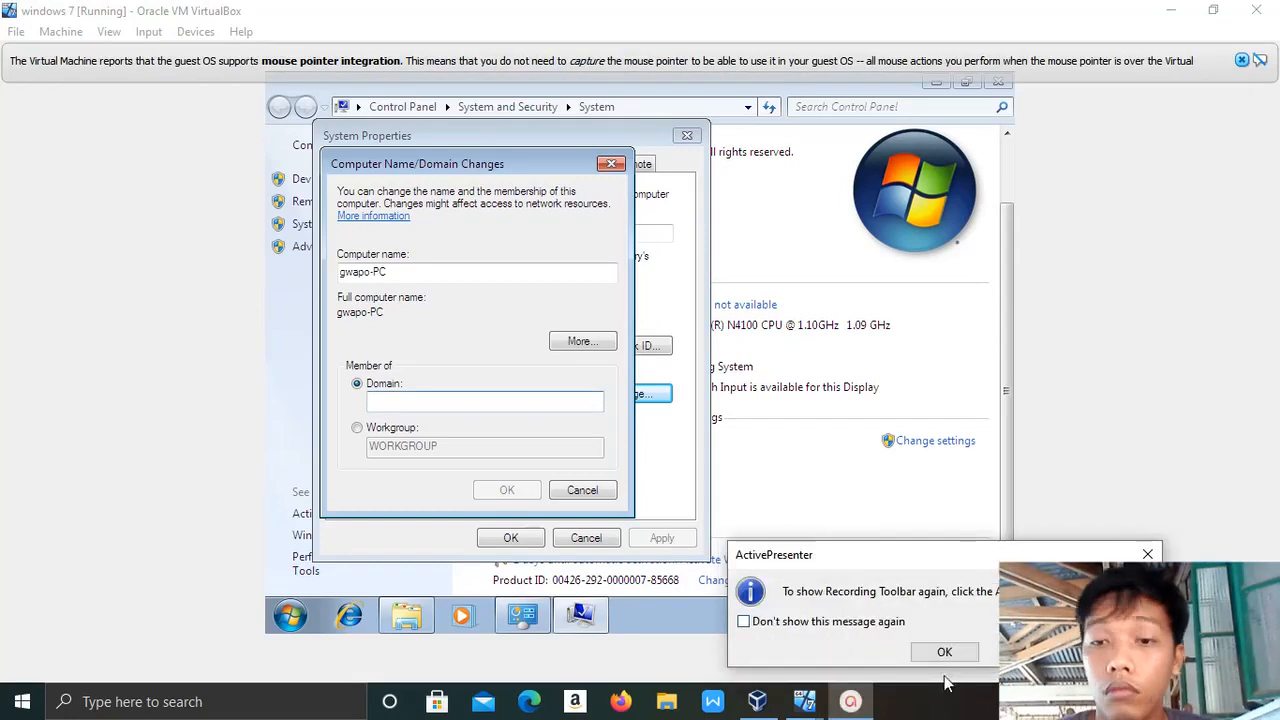
click(953, 657)
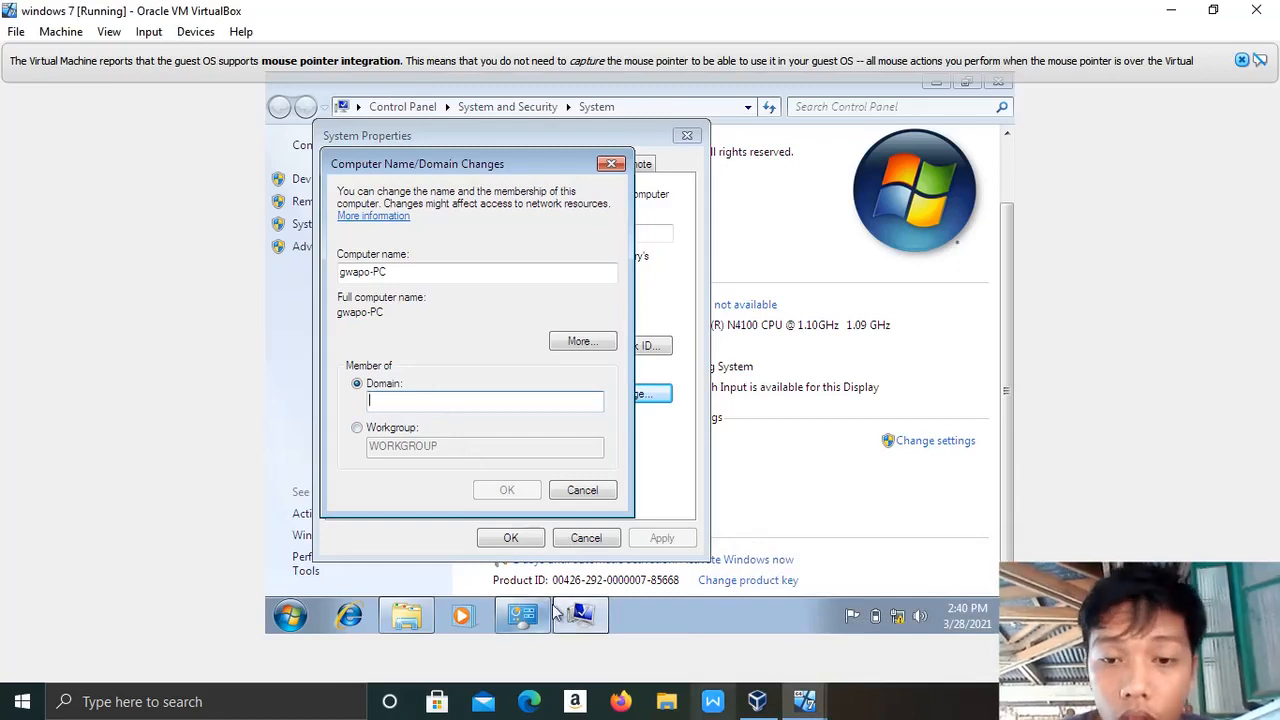
mouse_move(805, 705)
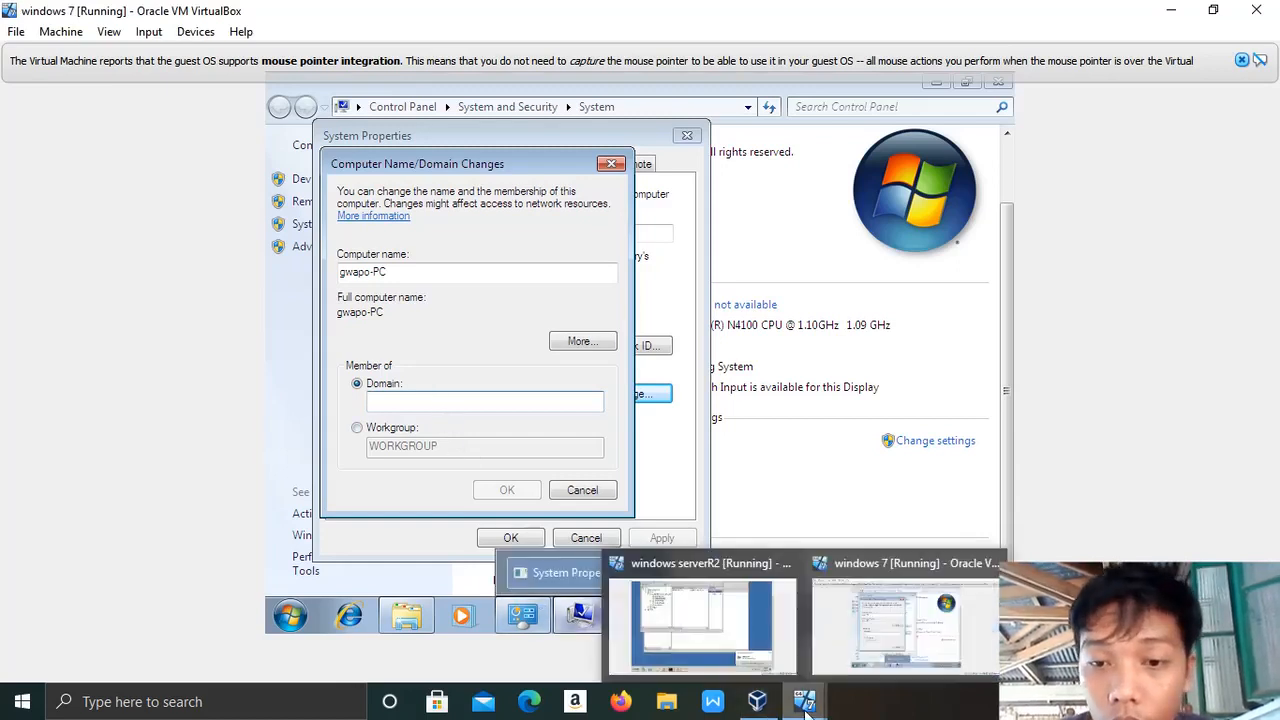
click(706, 628)
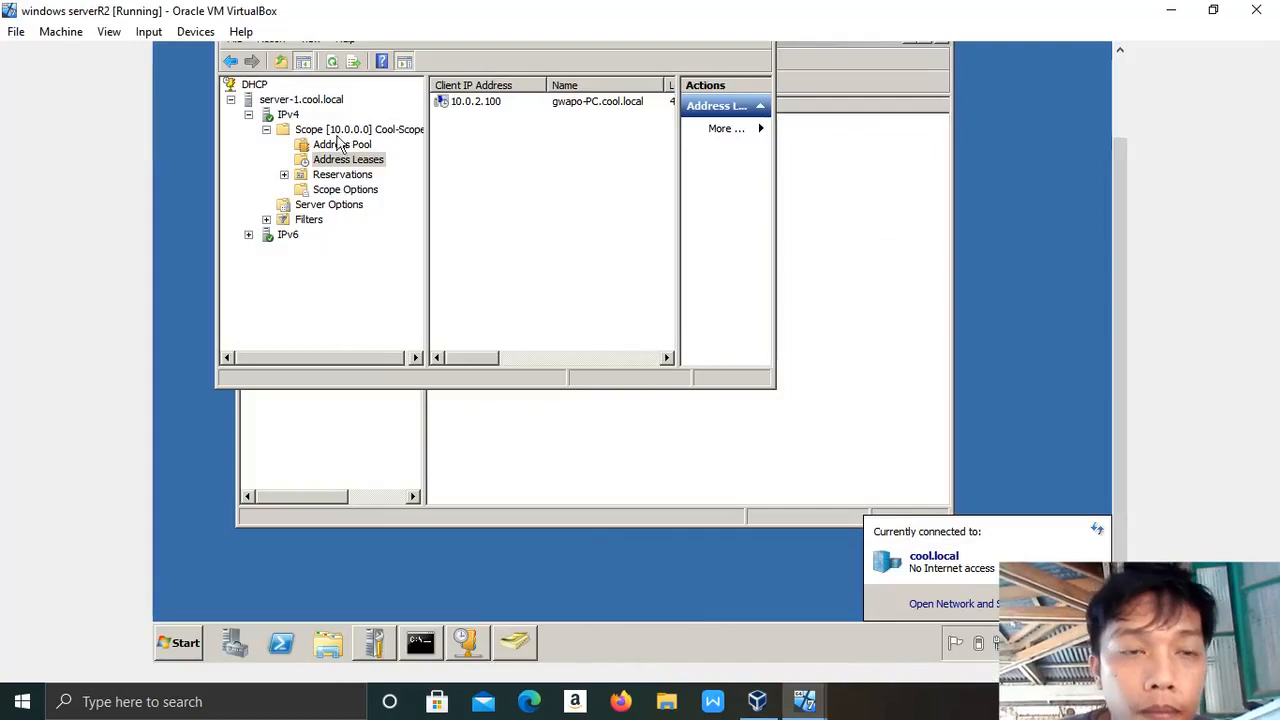
mouse_move(1121, 267)
mouse_down()
mouse_move(1119, 146)
mouse_move(1122, 277)
mouse_up()
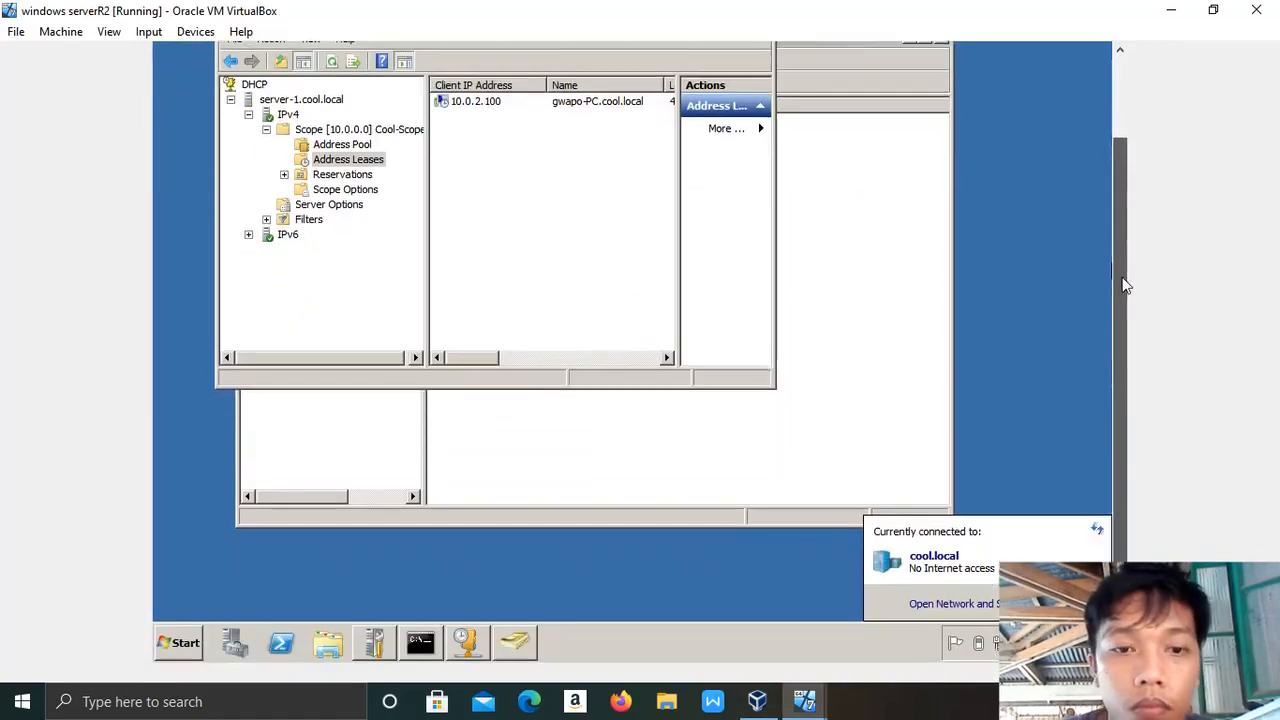
click(515, 645)
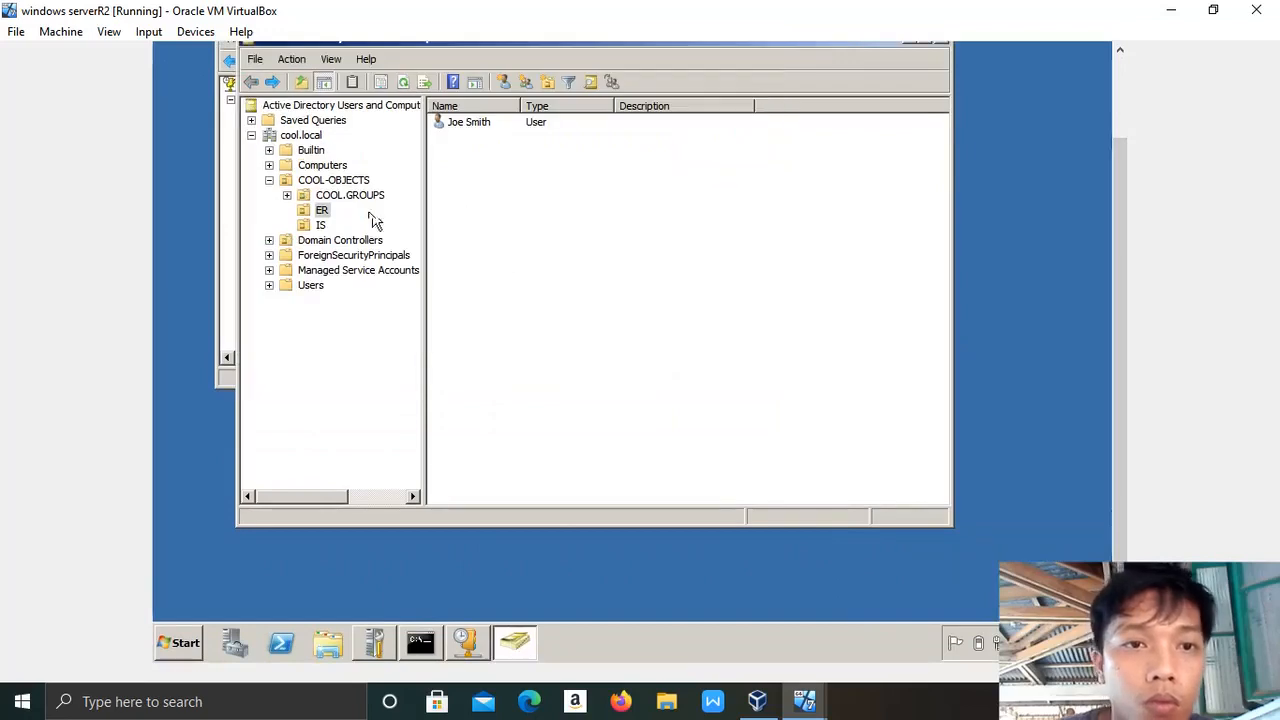
click(316, 225)
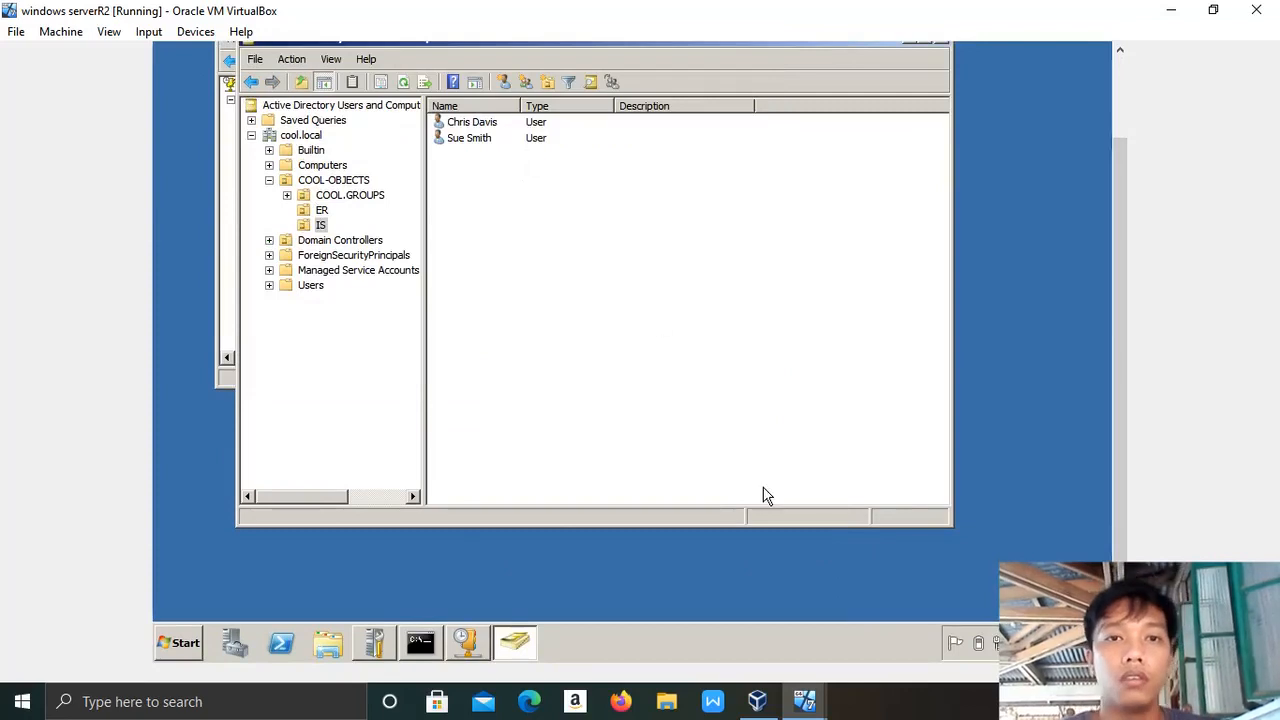
Try two incorrect domain names and dismiss the could-not-be-contacted and invalid-character errors.
mouse_move(805, 703)
click(837, 637)
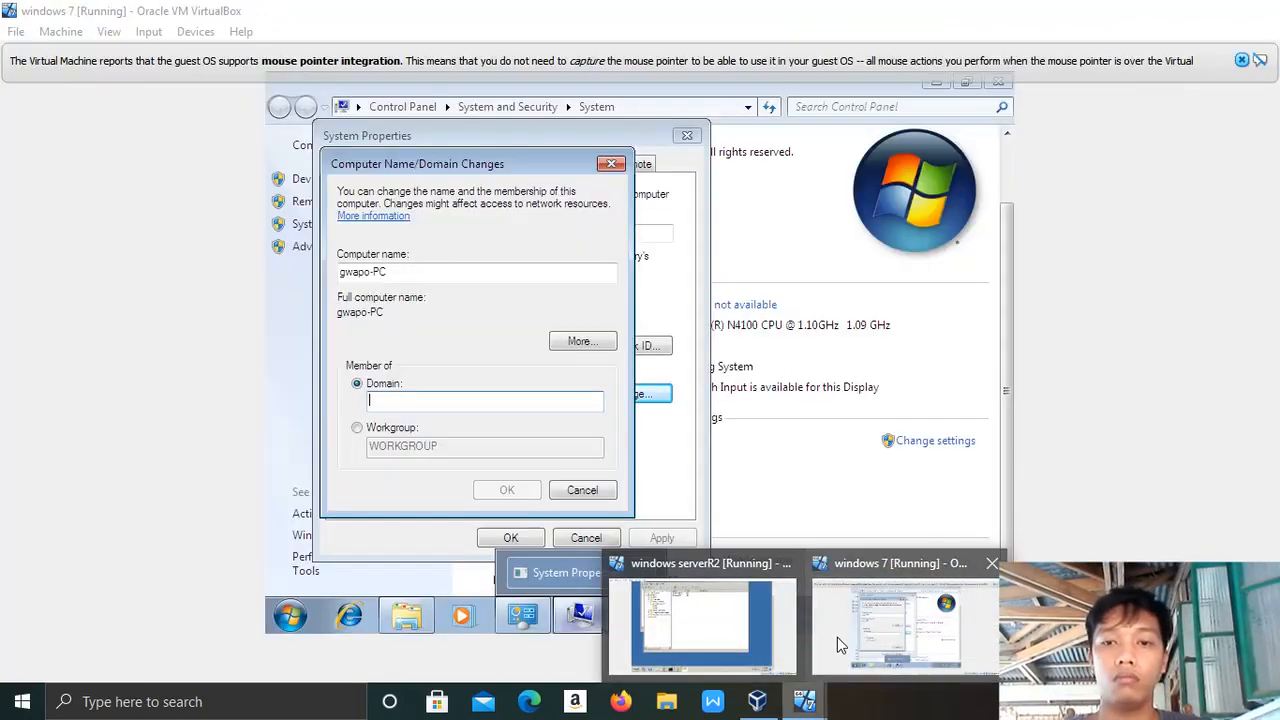
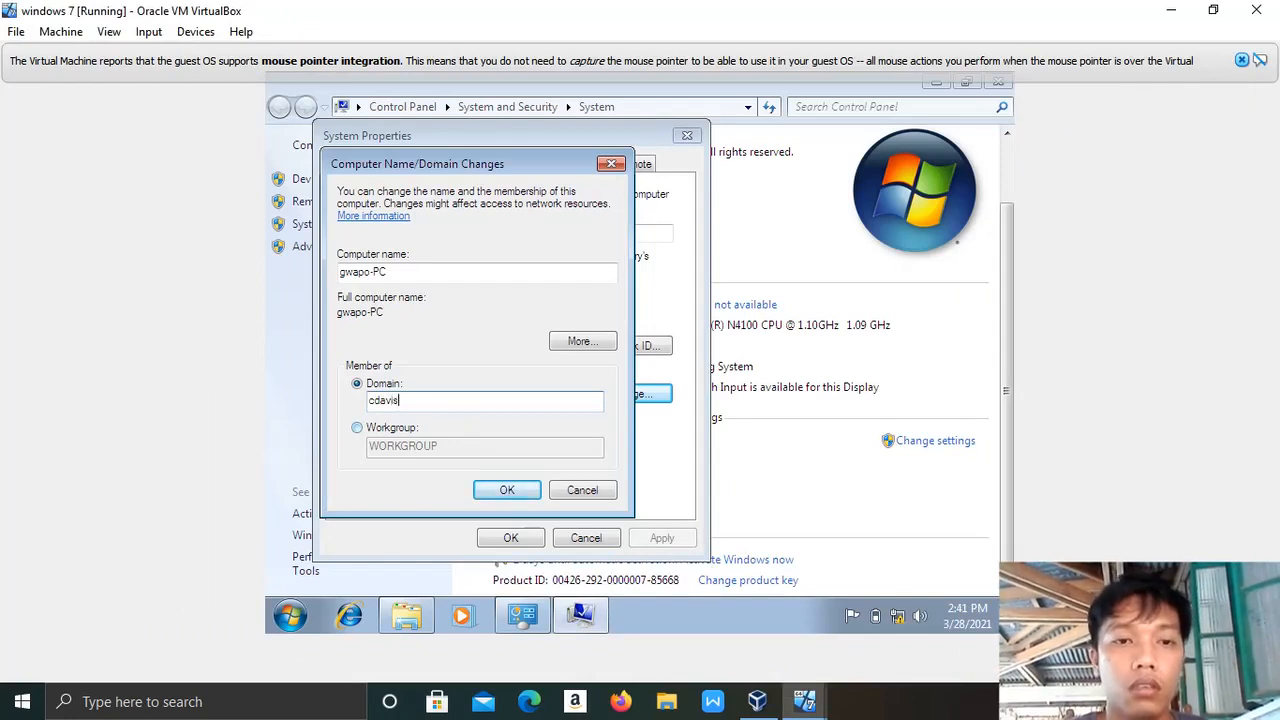
click(508, 489)
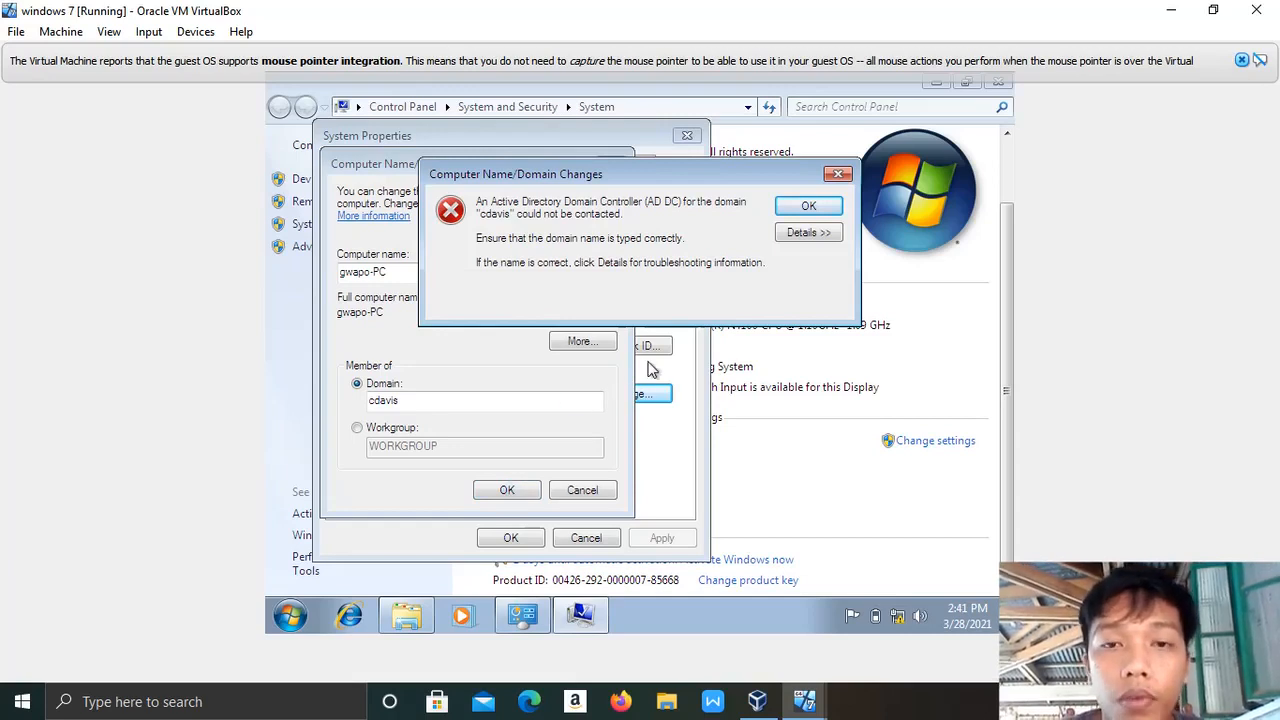
click(809, 207)
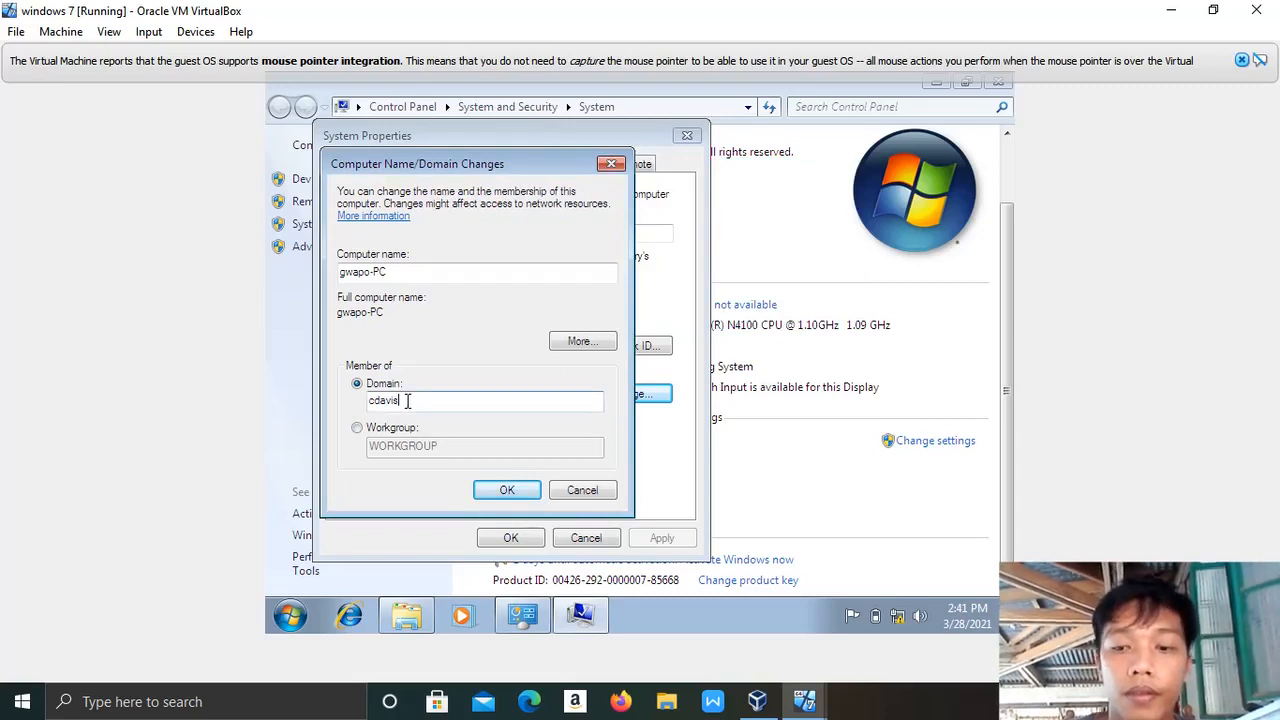
key(BackSpace)
key(BackSpace)
key(BackSpace)
key(BackSpace)
key(BackSpace)
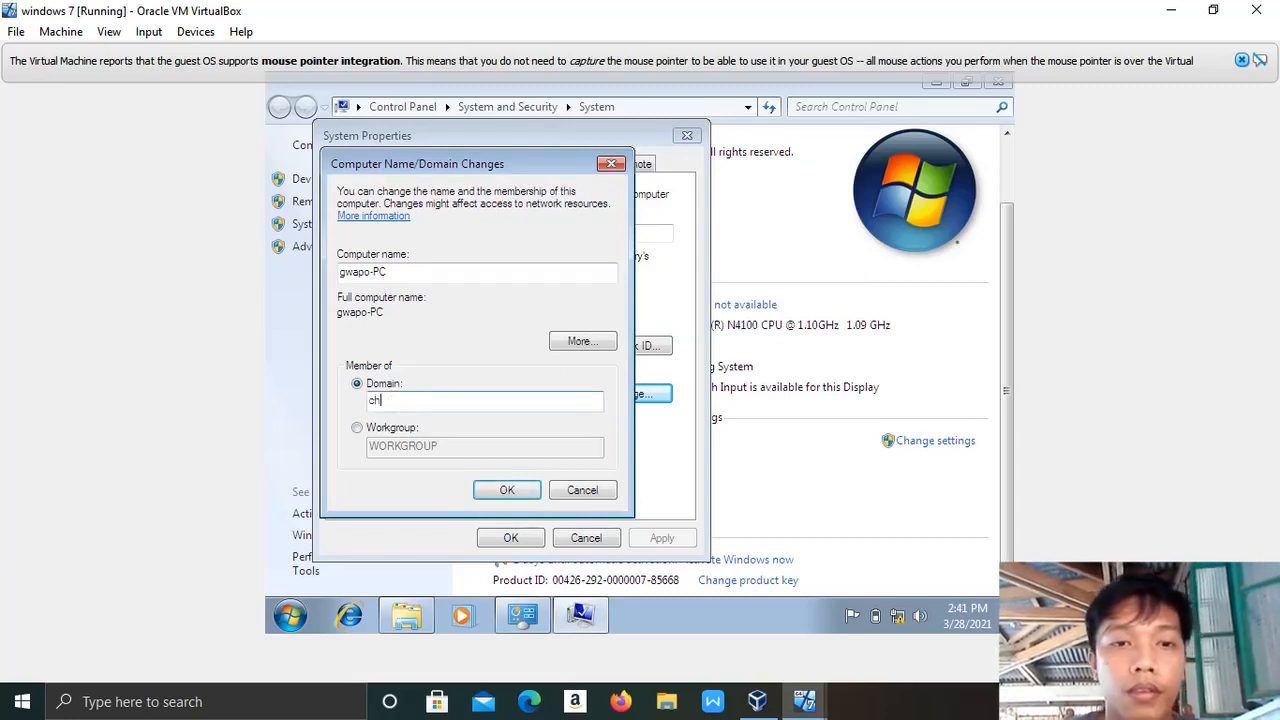
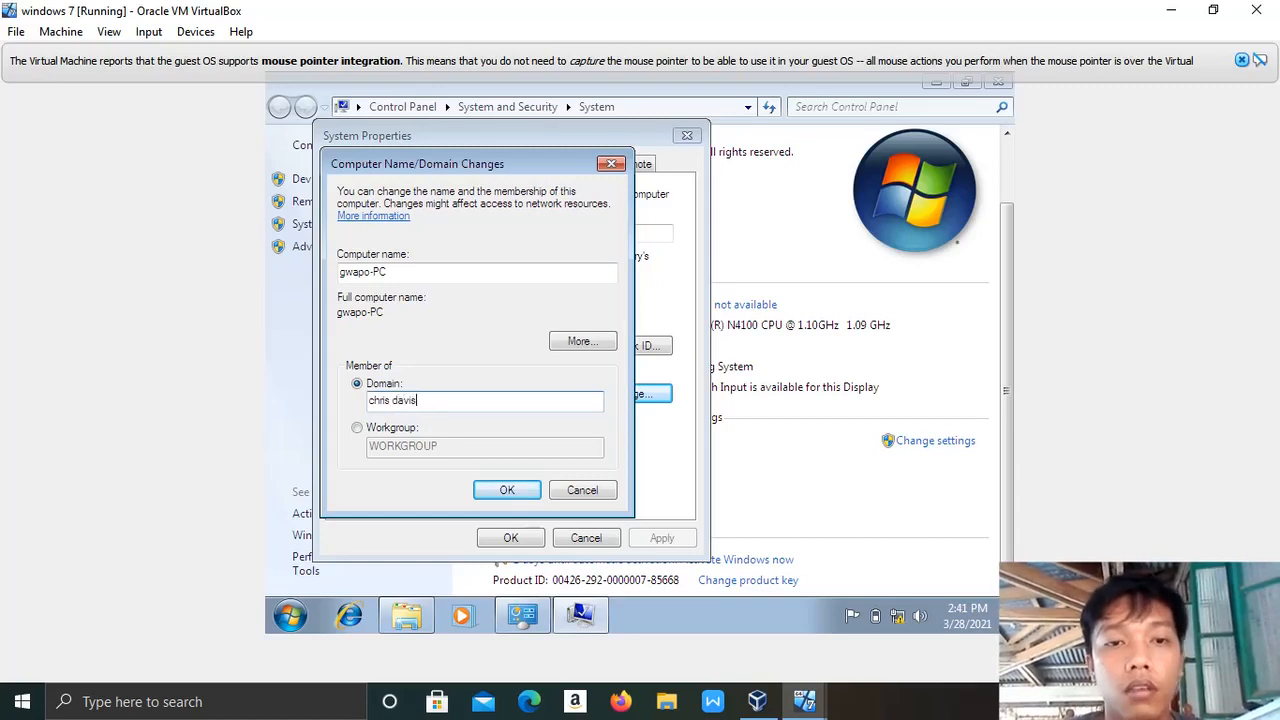
key(Return)
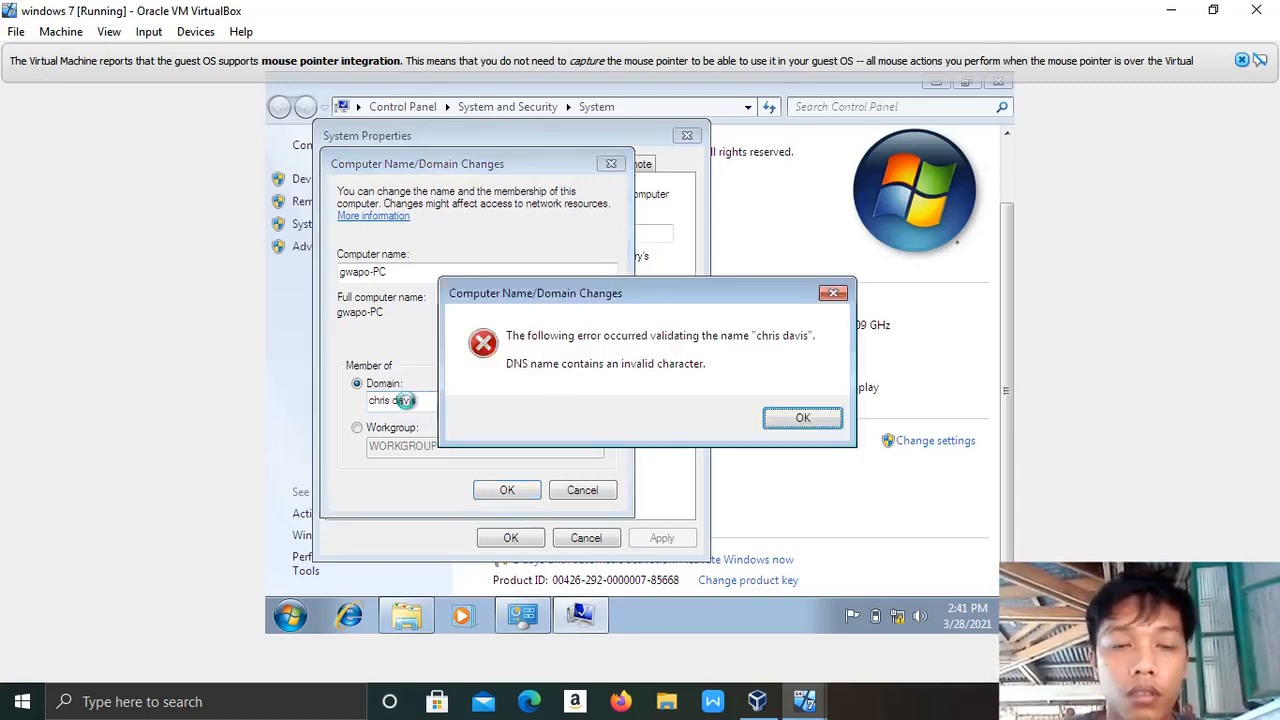
click(790, 418)
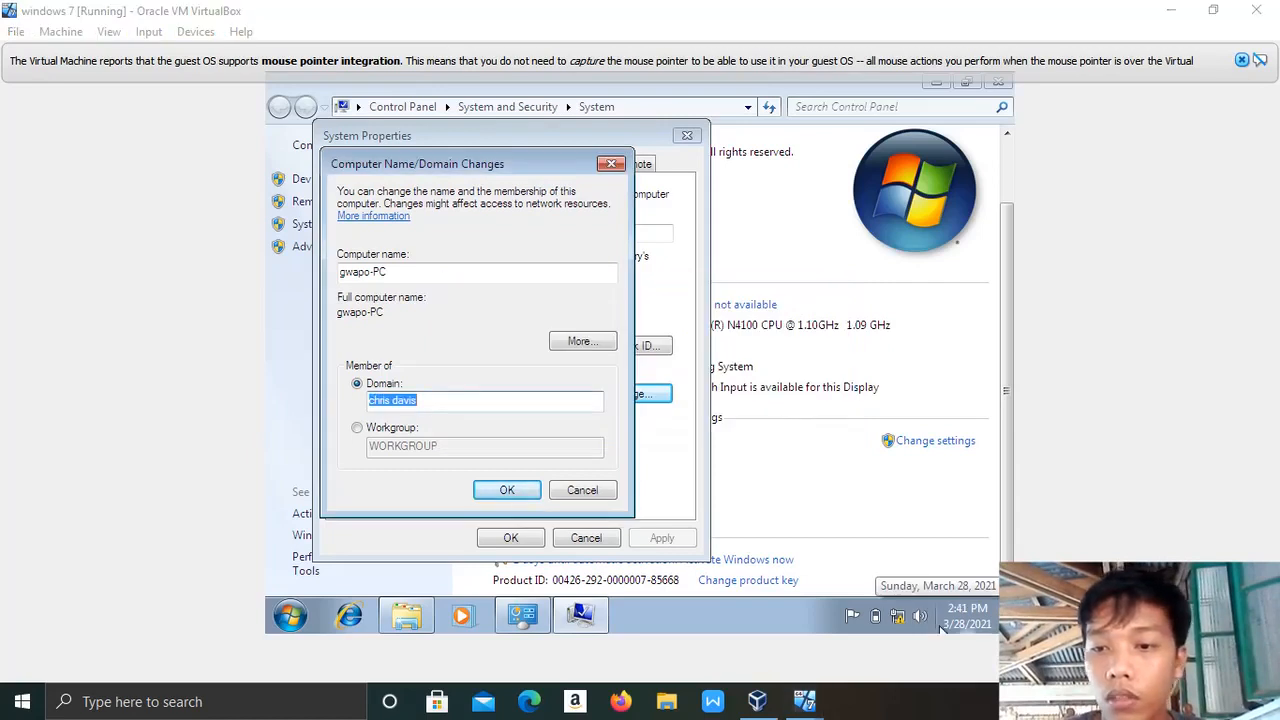
click(1090, 702)
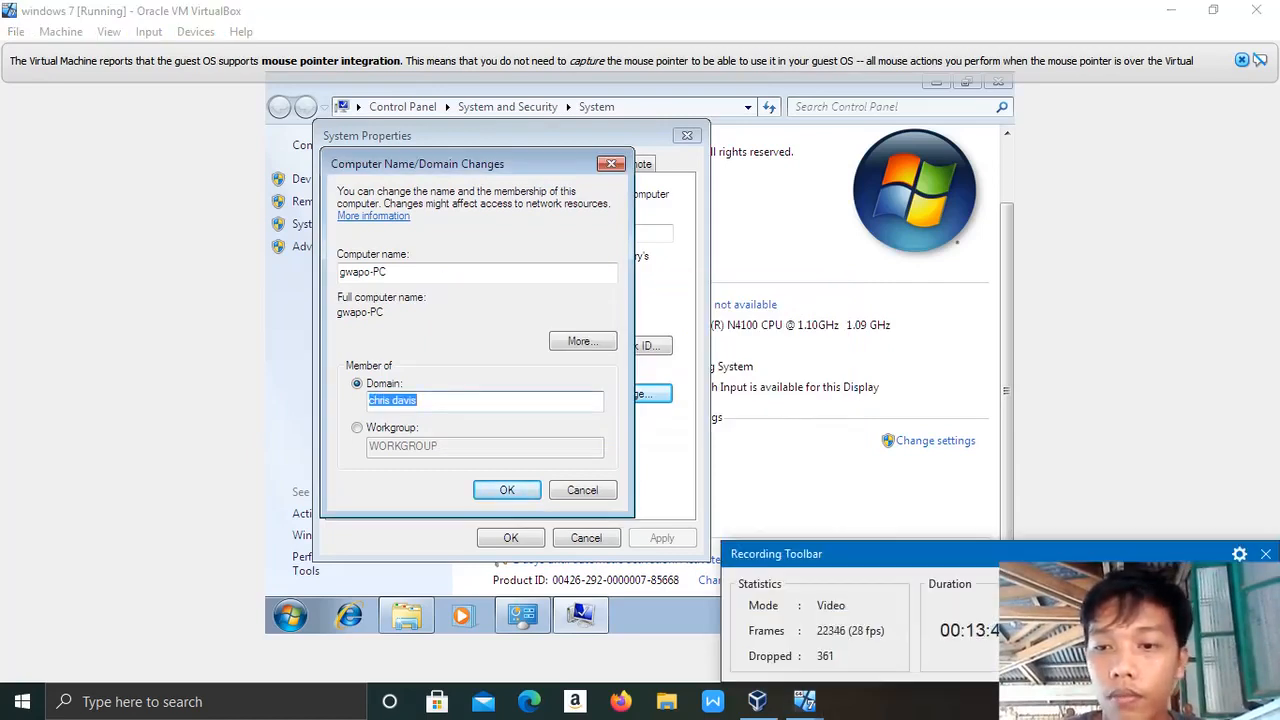
Replace the domain entry with Cool.Local and submit it.
key(Right)
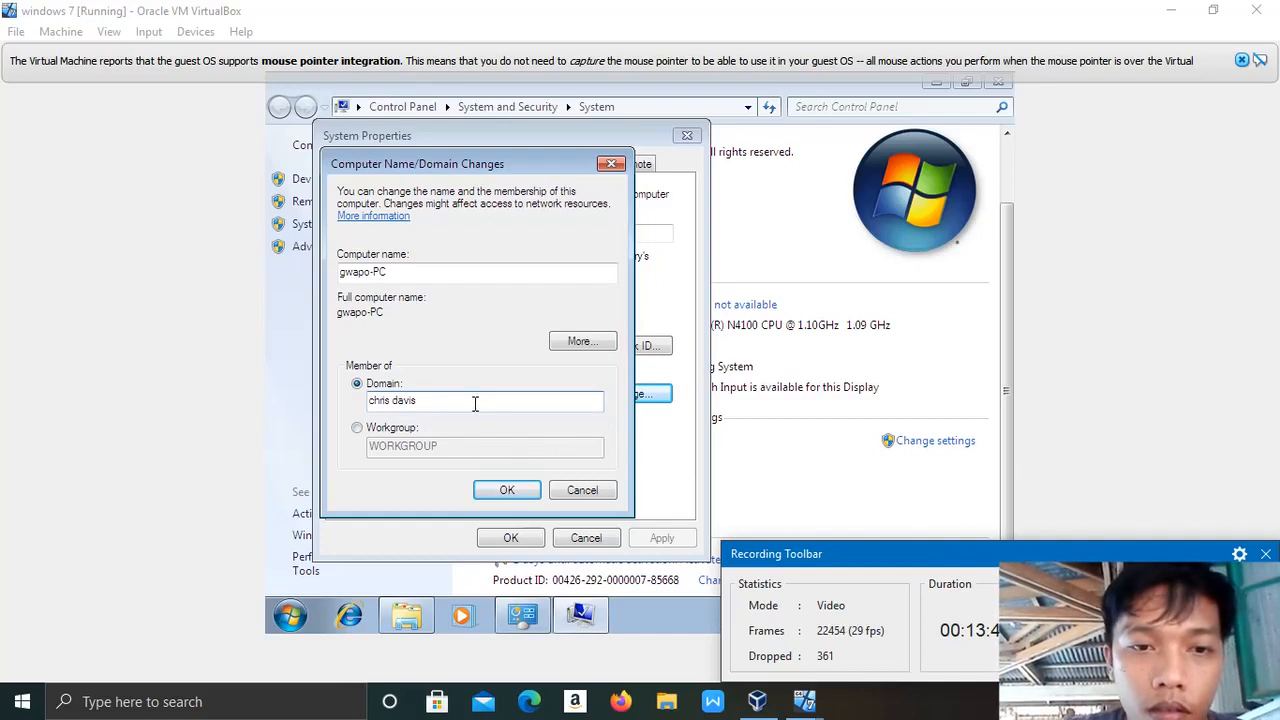
key(ctrl+shift+Left)
key(BackSpace)
key(BackSpace)
key(BackSpace)
key(BackSpace)
key(BackSpace)
key(BackSpace)
key(BackSpace)
key(Caps_Lock)
text(C)
key(Caps_Lock)
text(ool.)
key(Caps_Lock)
text(L)
key(Caps_Lock)
text(ocal)
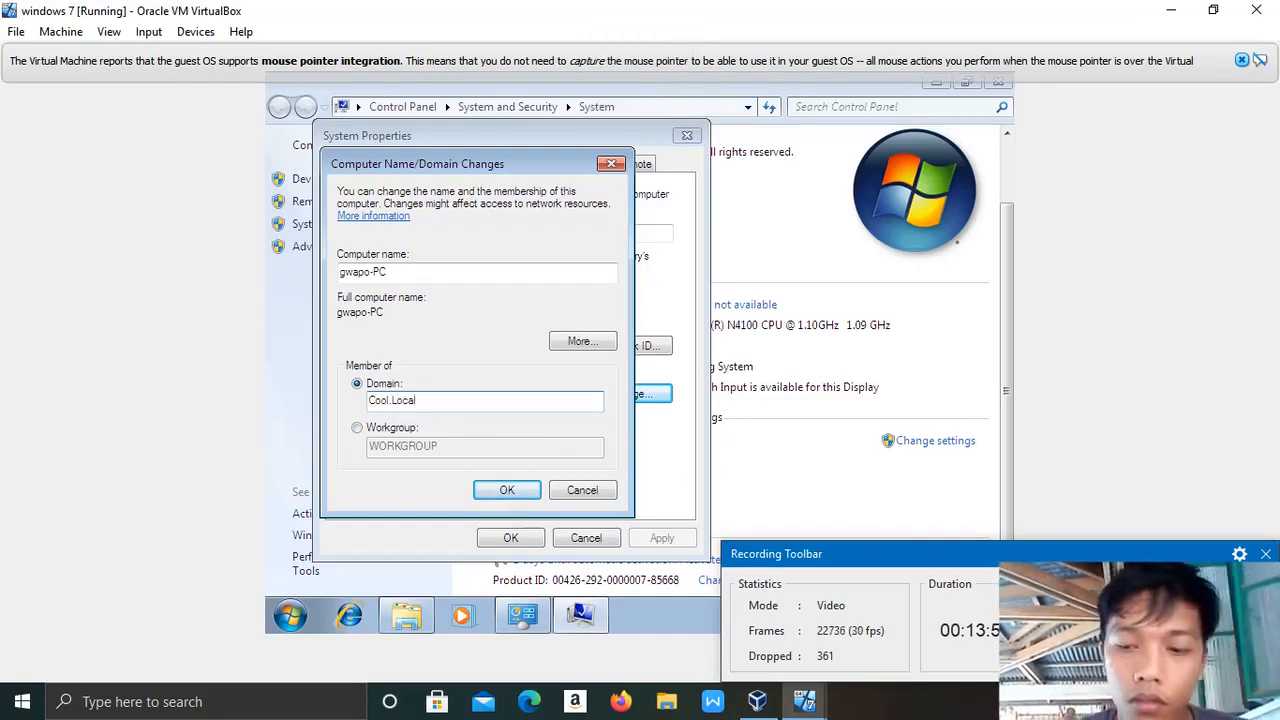
key(Return)
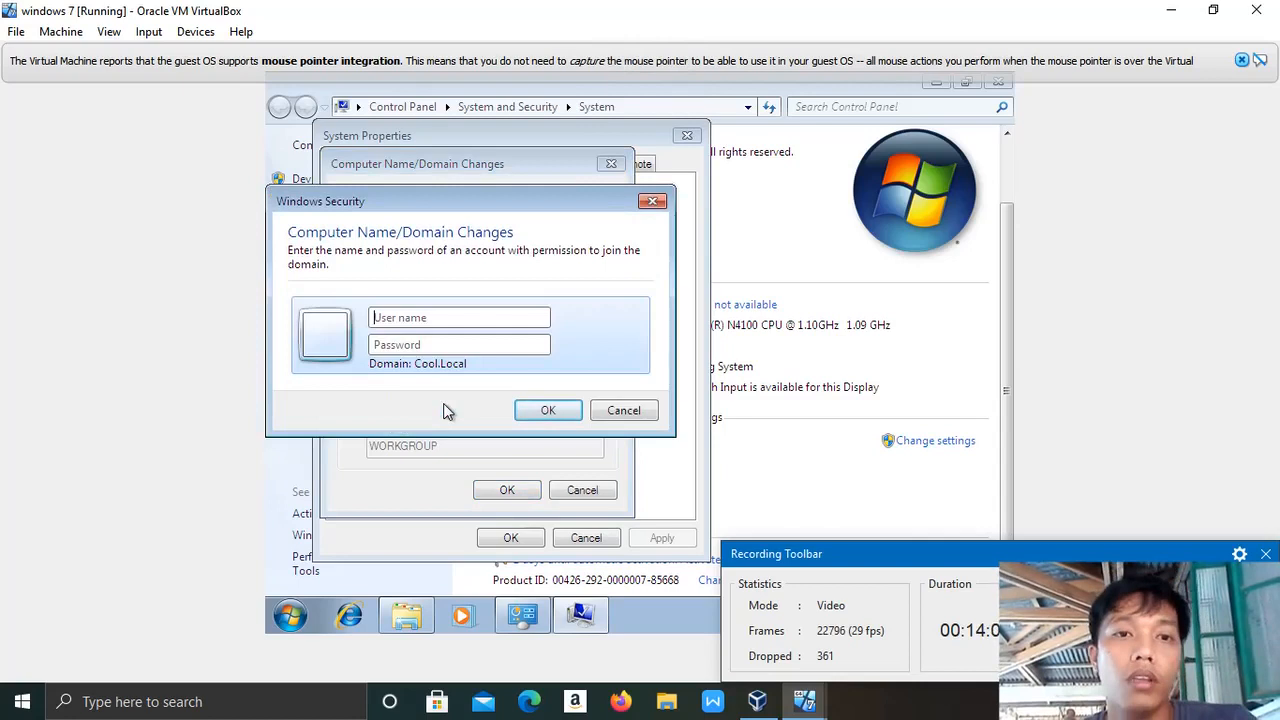
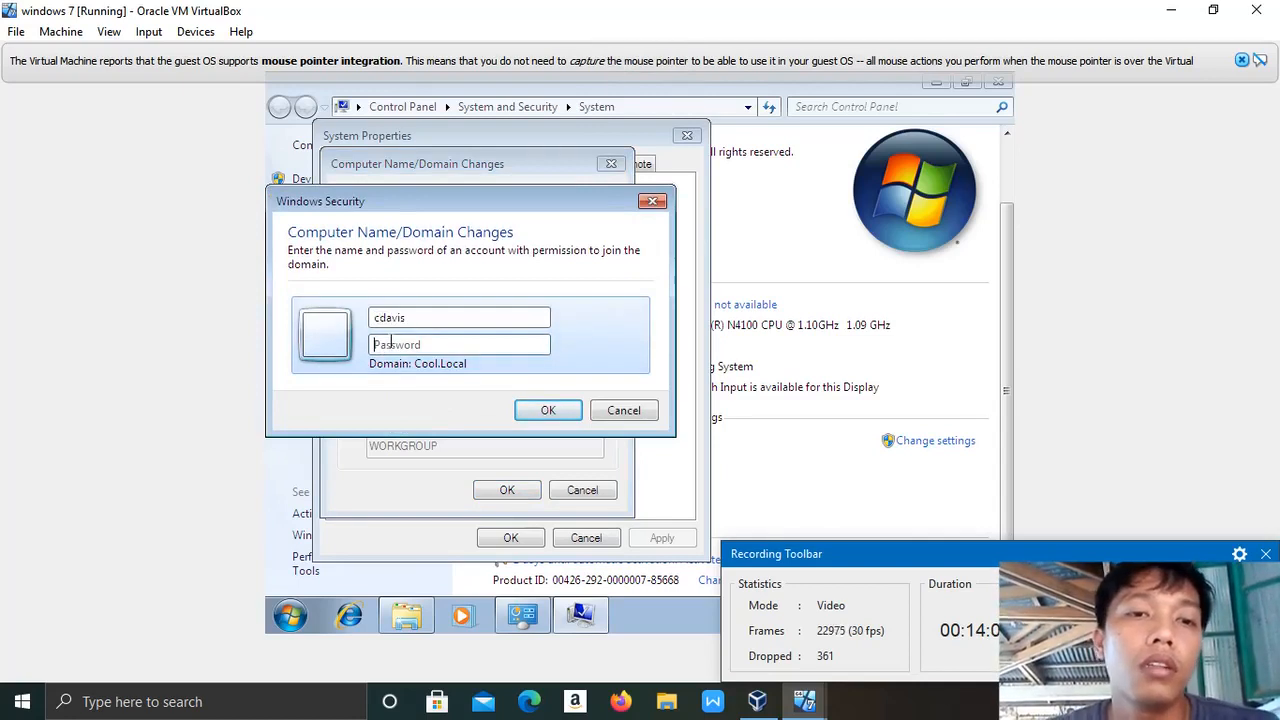
Enter the authorized domain account's user name and password to join Cool.Local.
key(Caps_Lock)
text(●)
key(Caps_Lock)
text(●●)
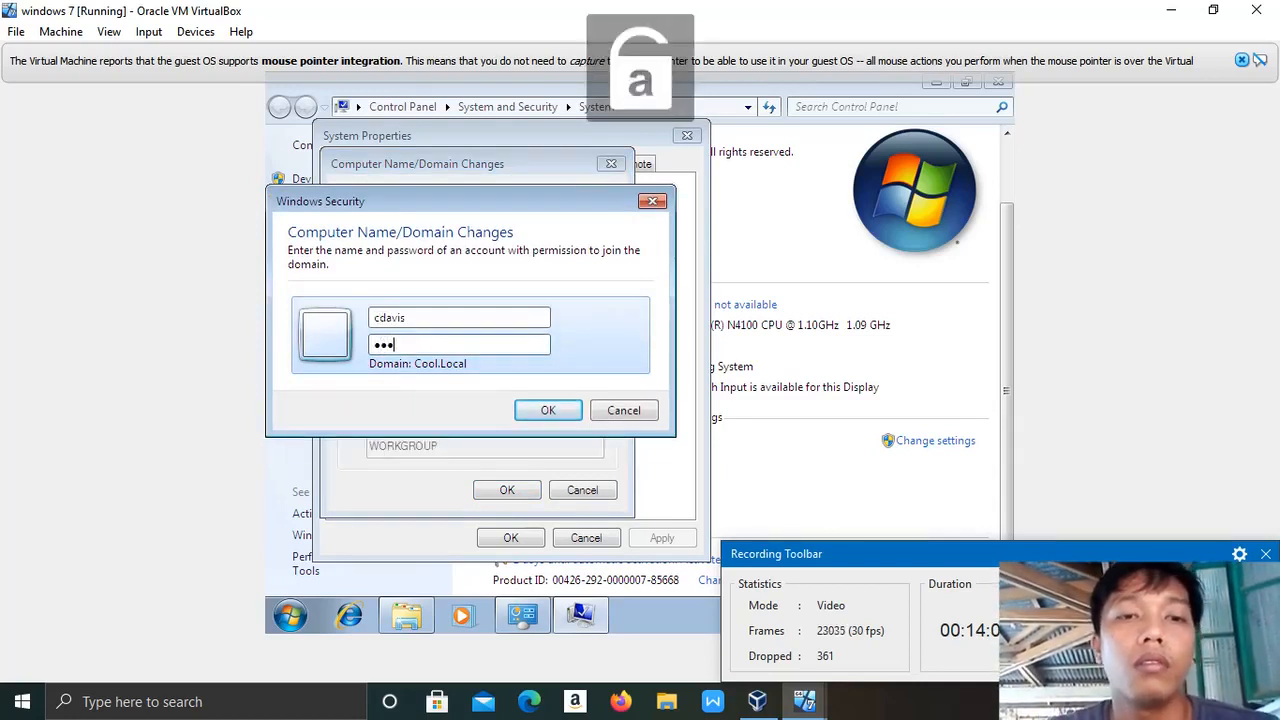
text(●●●●)
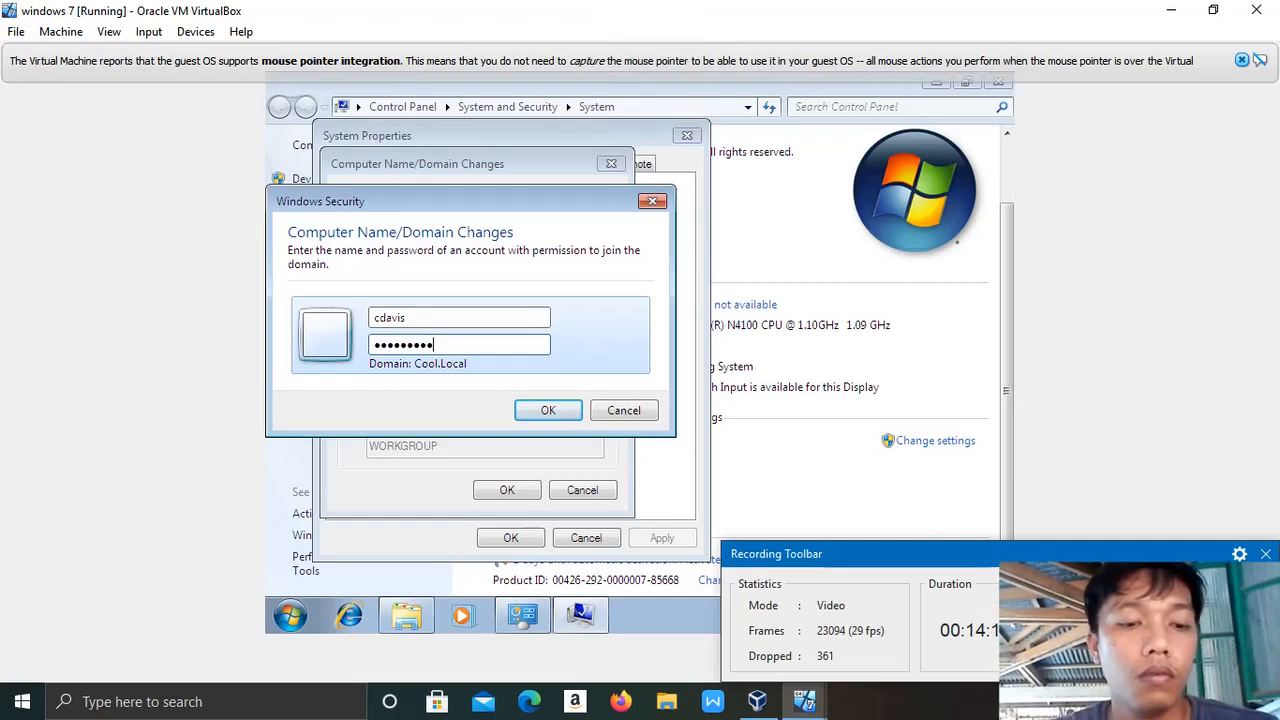
text(●●●●)
click(548, 410)
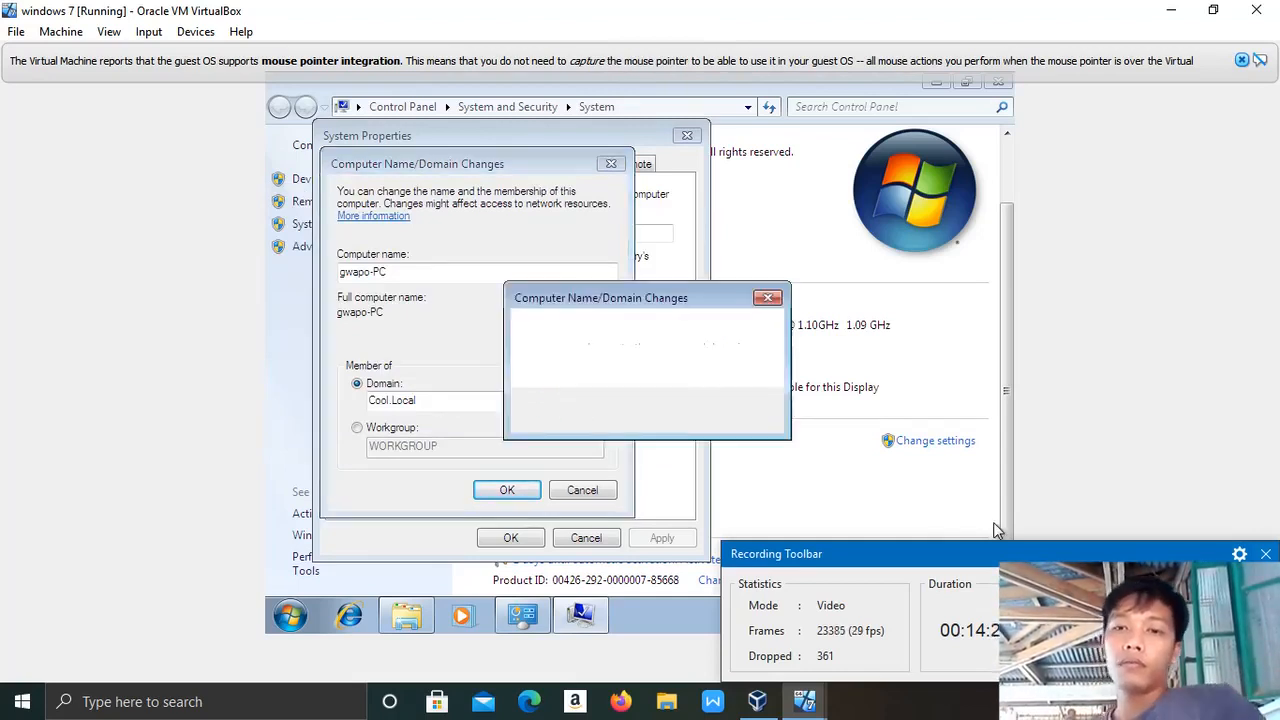
Acknowledge the Cool.Local welcome and restart-required messages, then close System Properties.
click(1266, 554)
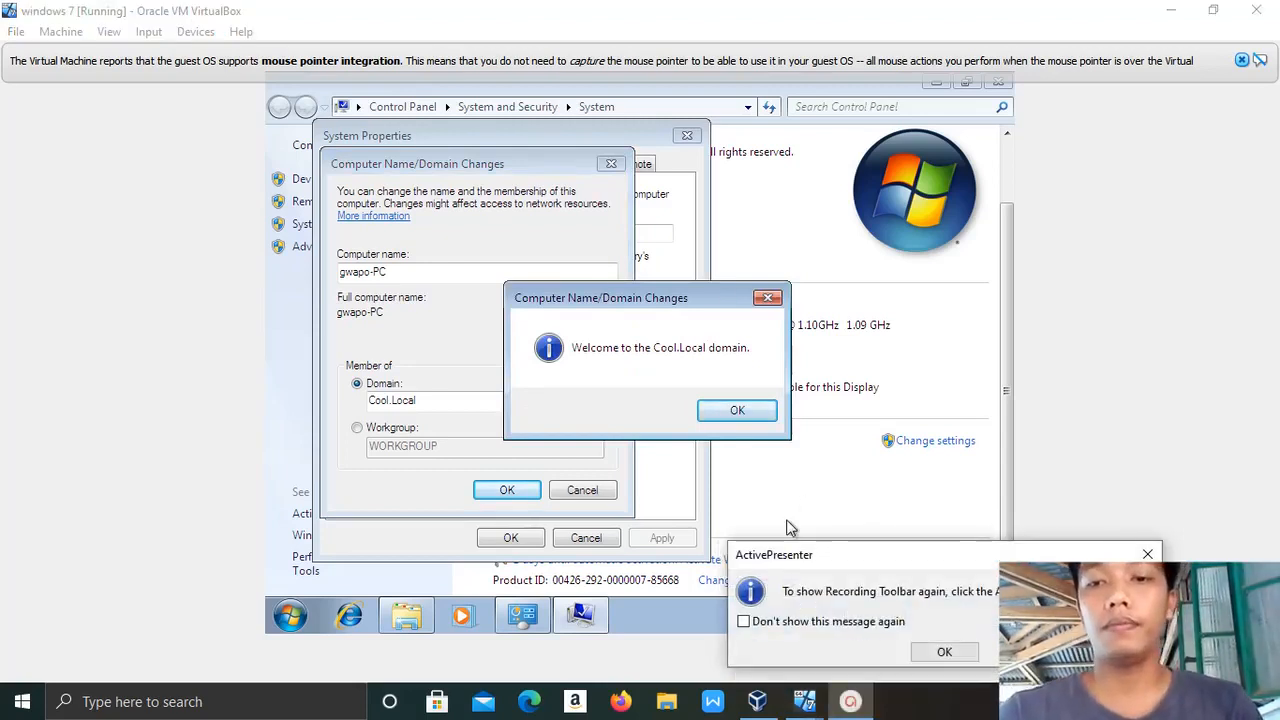
key(Return)
click(735, 412)
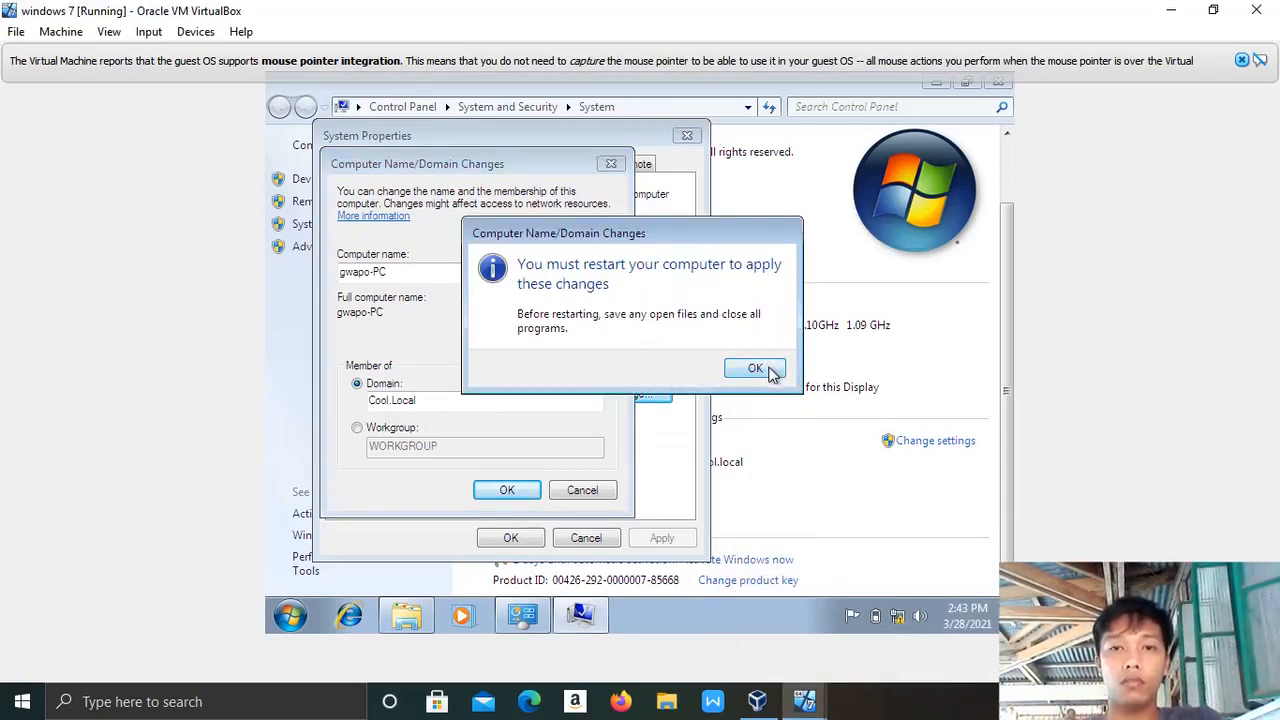
click(755, 369)
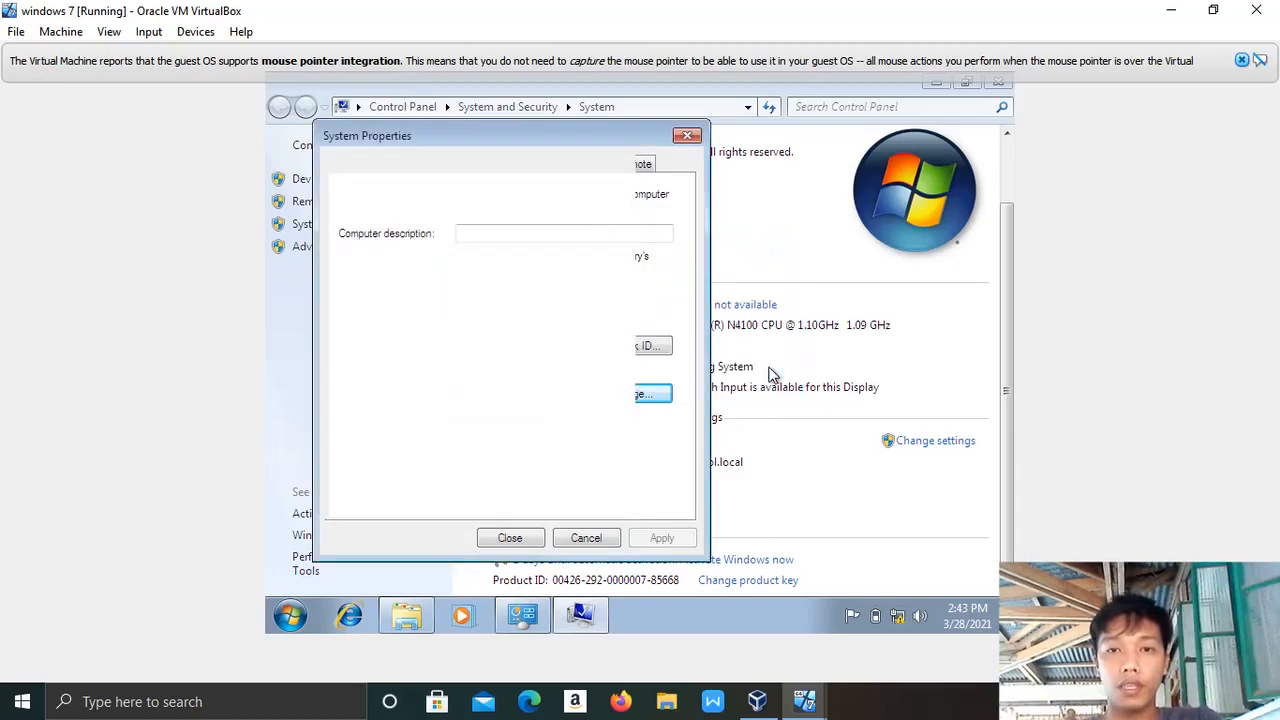
click(688, 138)
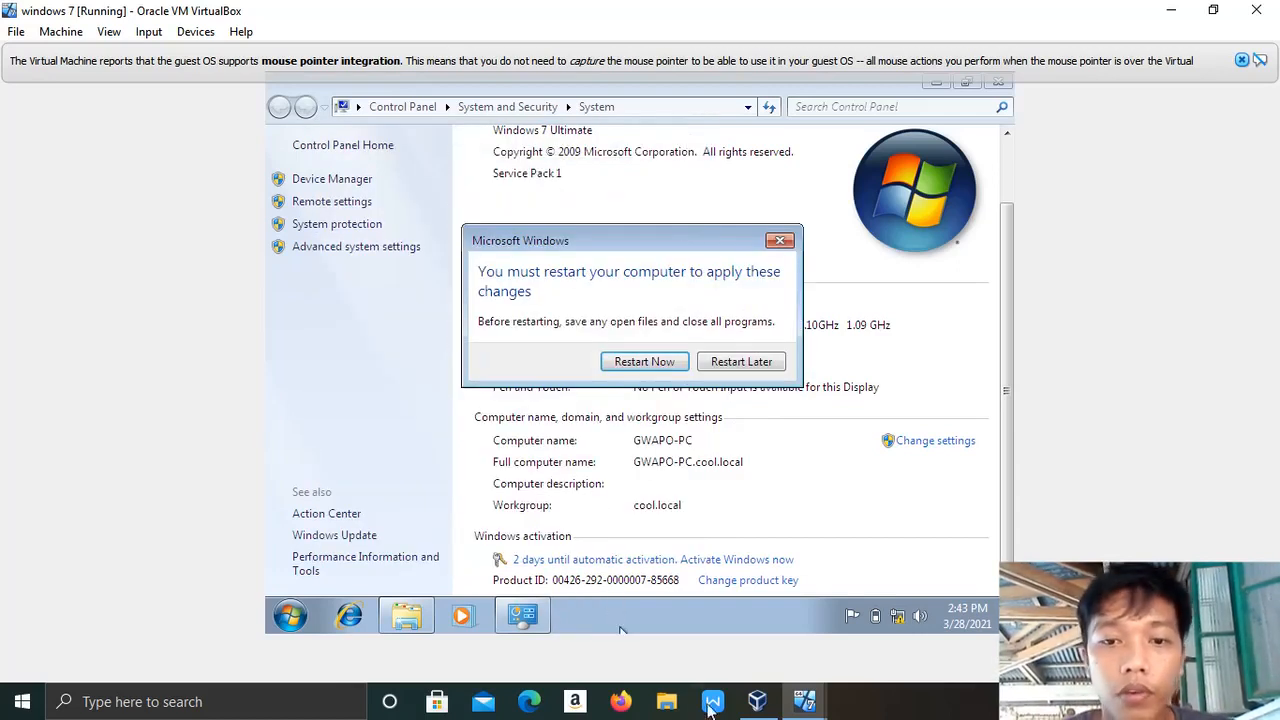
On the server, move the GWAPO-PC computer account from Computers into the IS OU and view IS.
mouse_move(763, 712)
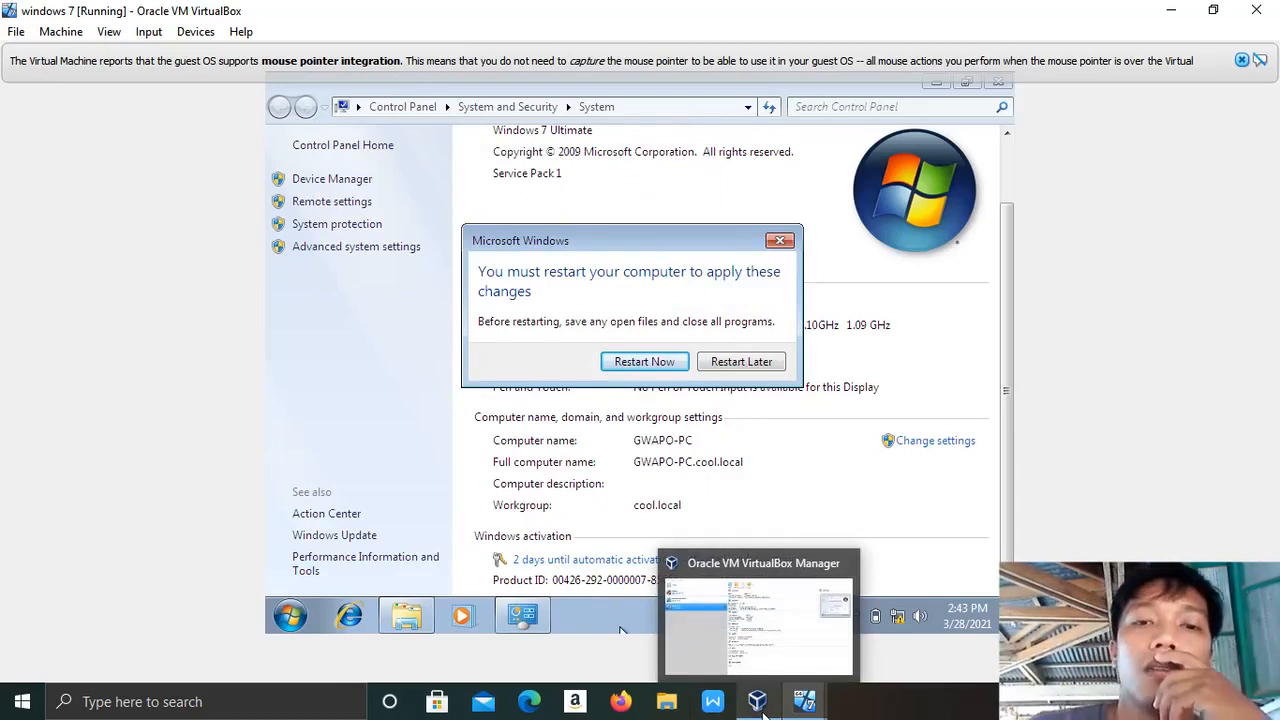
mouse_move(804, 704)
click(700, 614)
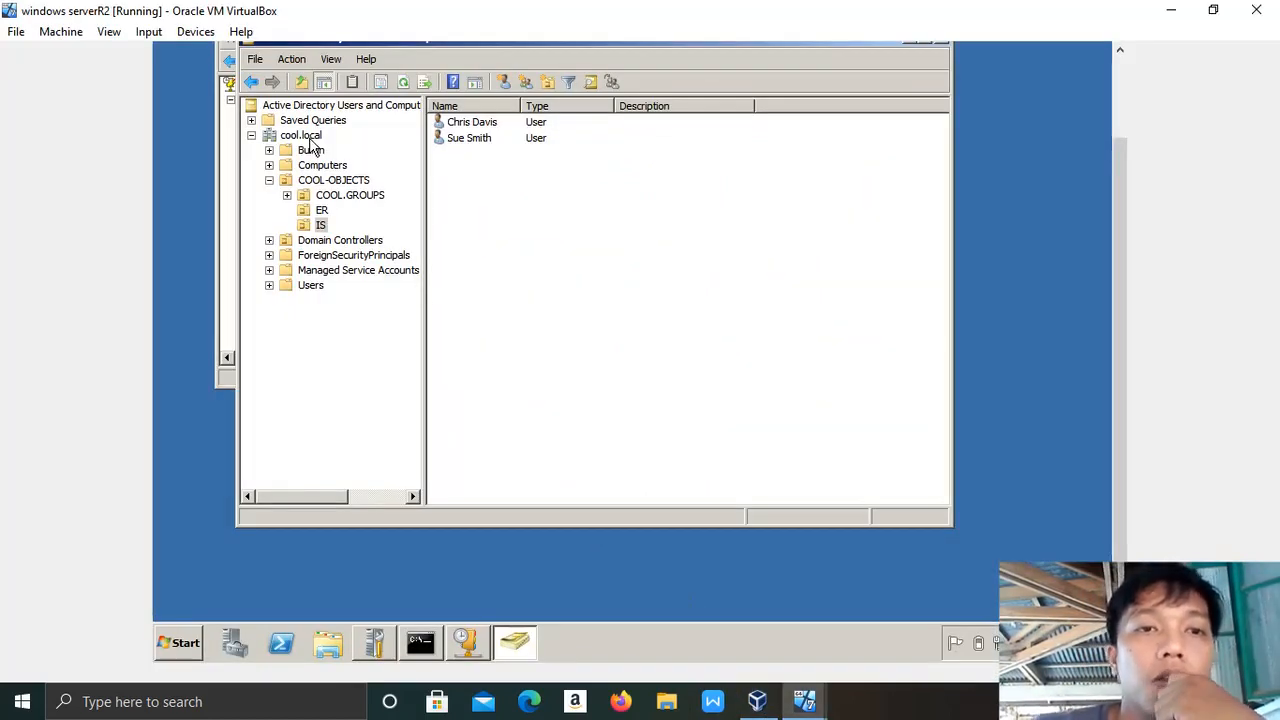
click(317, 166)
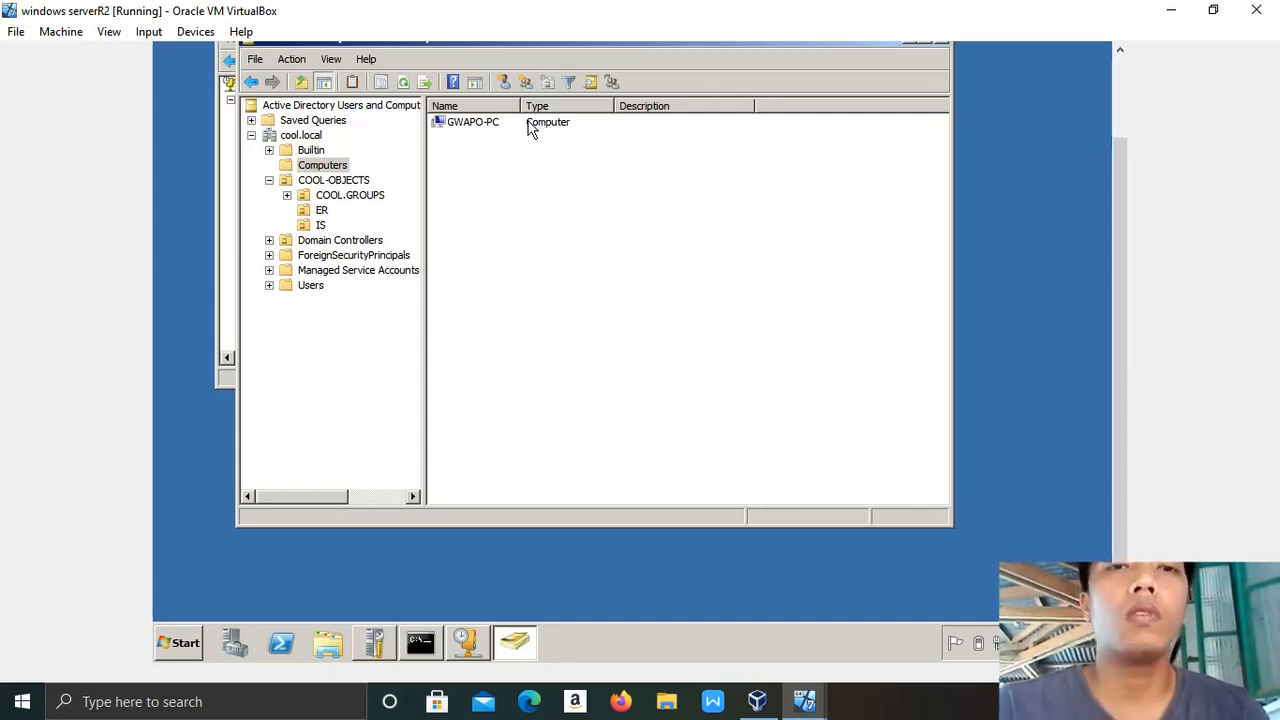
click(541, 128)
drag(523, 128, 325, 226)
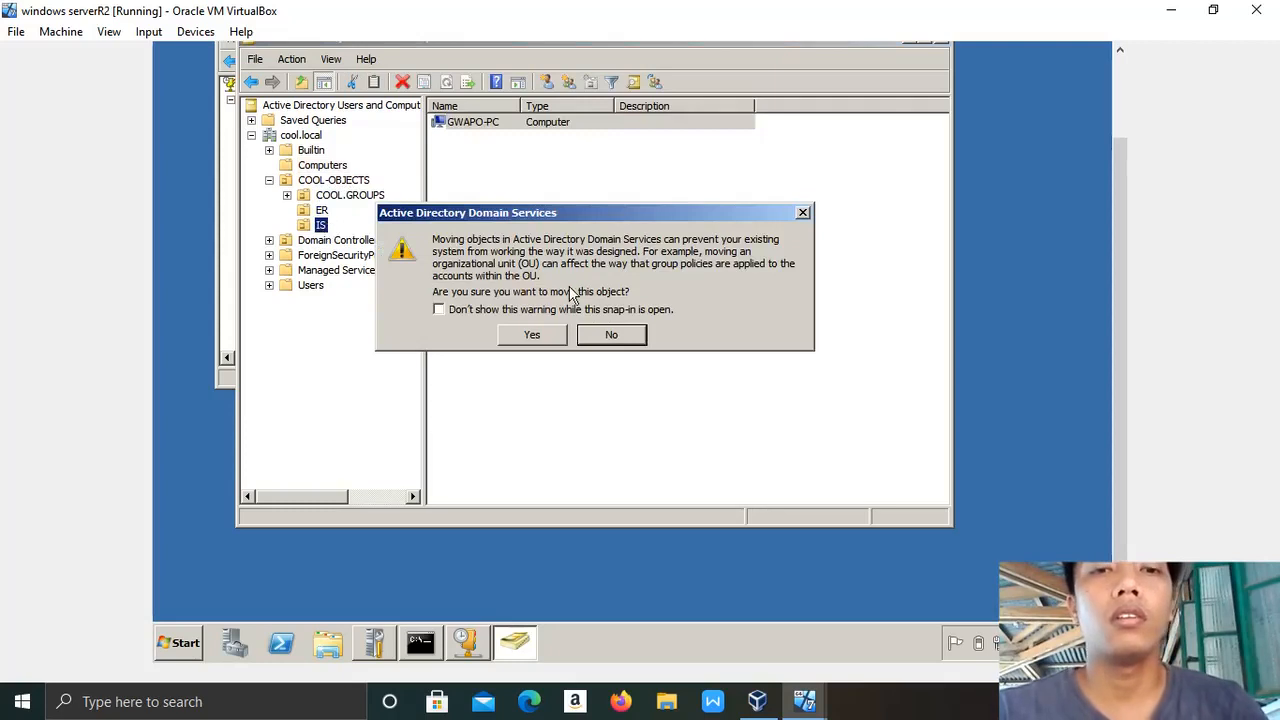
click(532, 336)
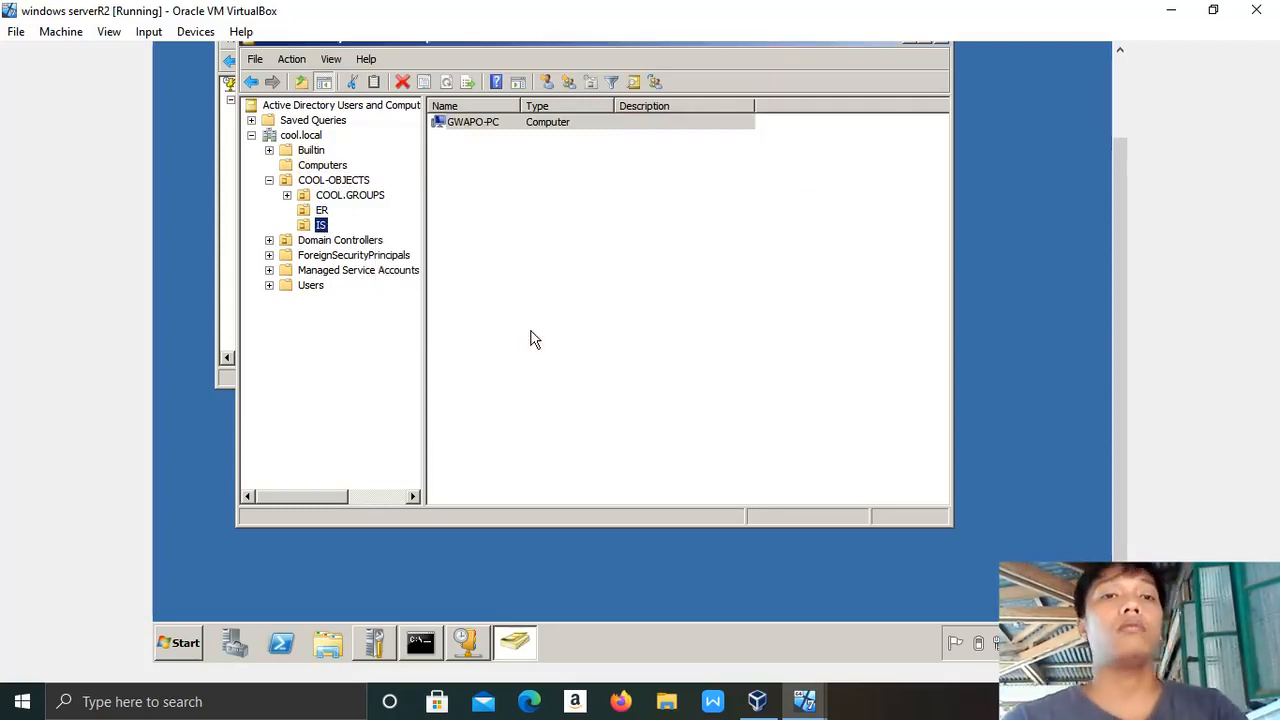
click(323, 226)
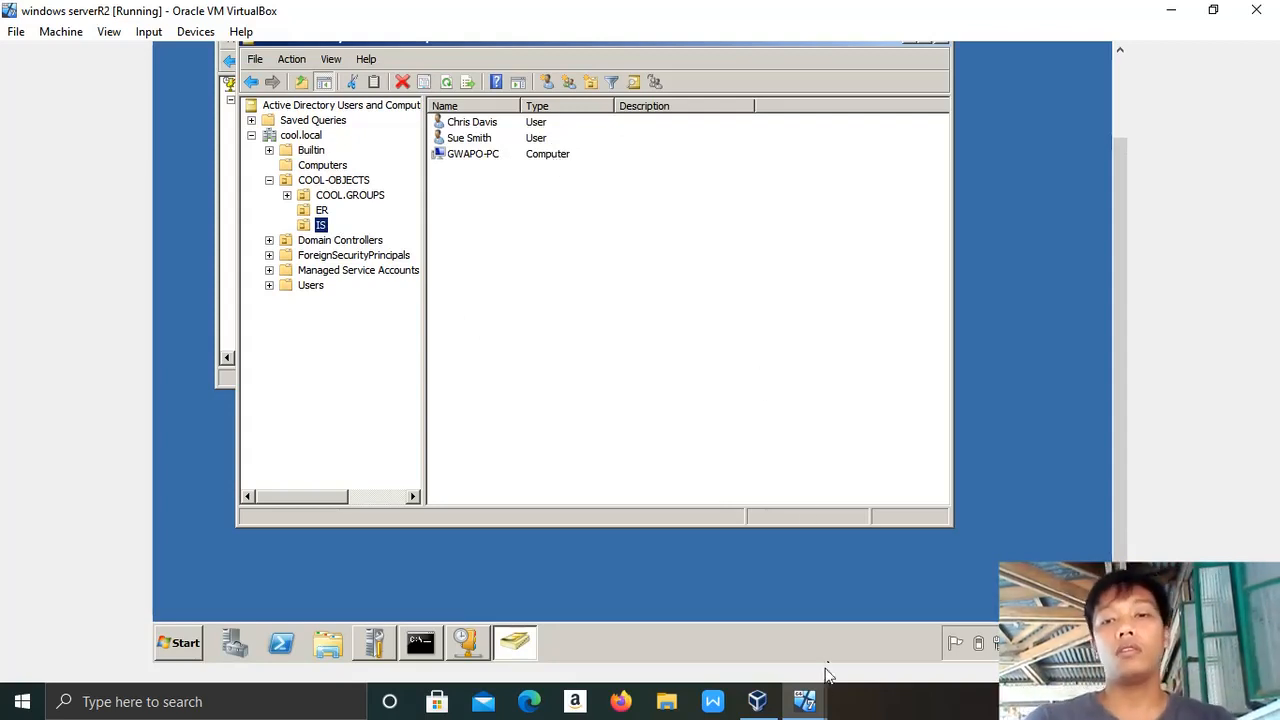
Restart the Windows 7 machine now to apply the domain join, dismissing the recorder message.
mouse_move(810, 705)
click(903, 636)
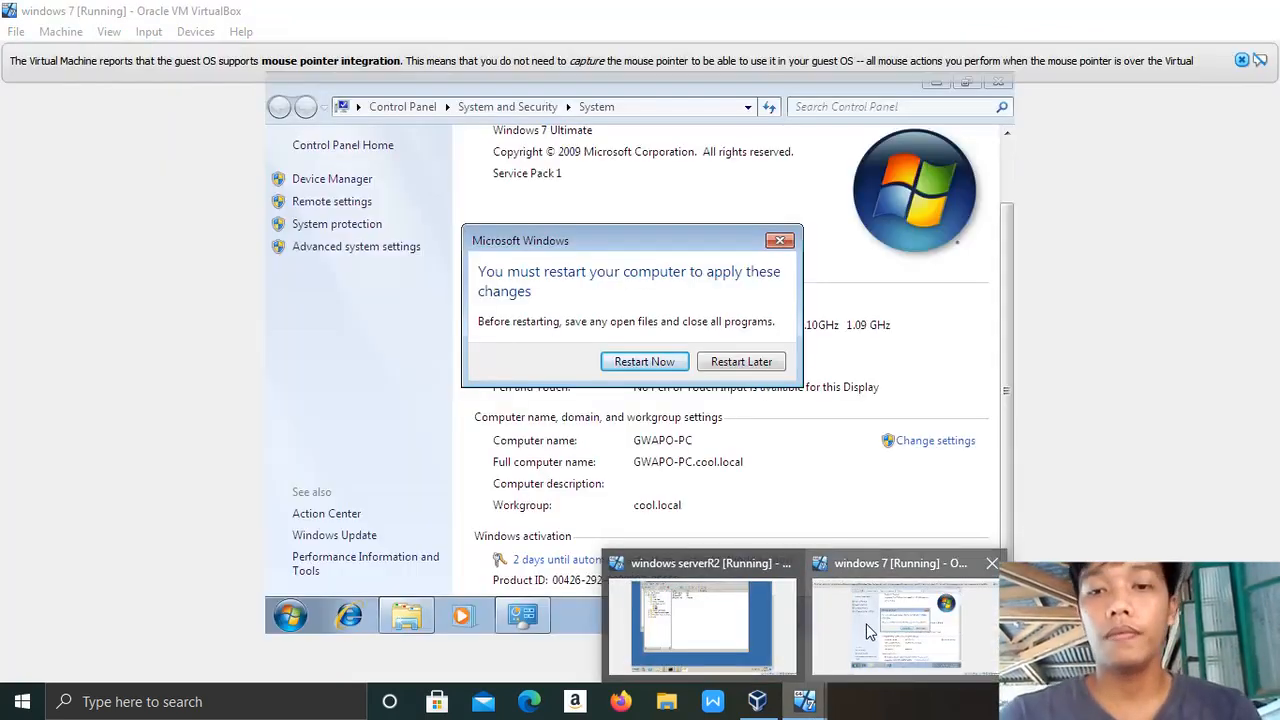
click(660, 365)
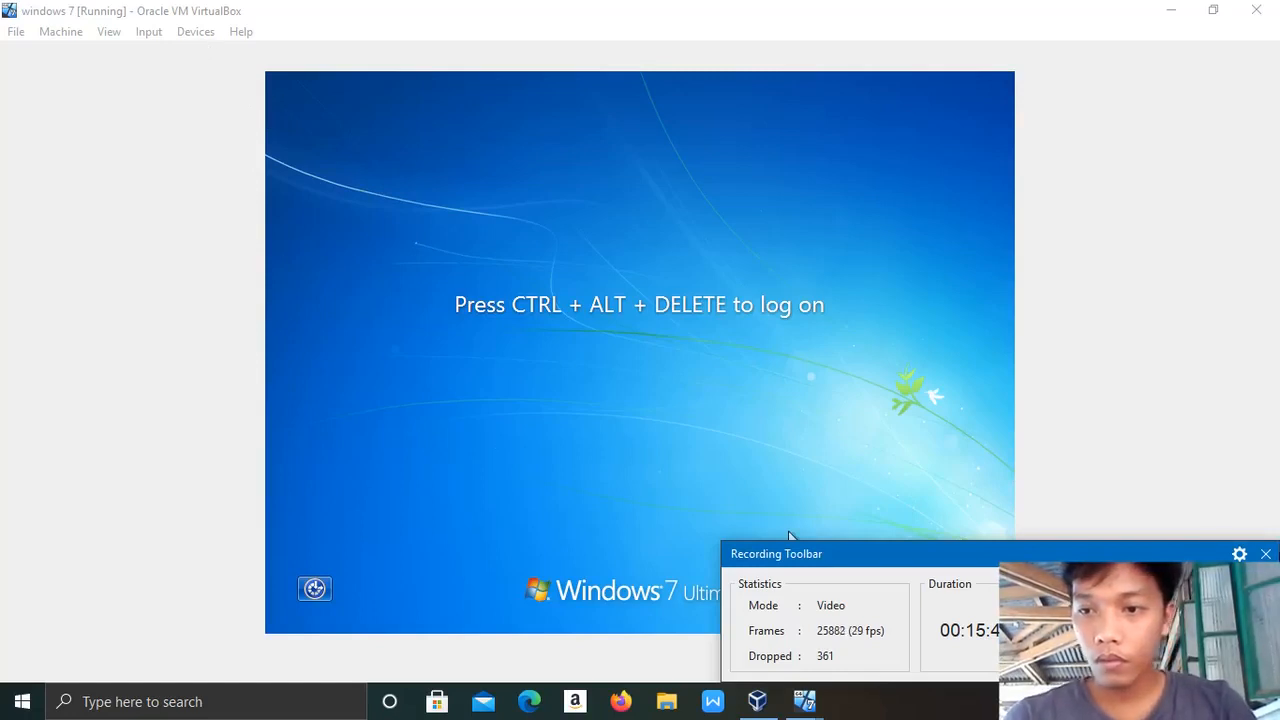
click(1265, 554)
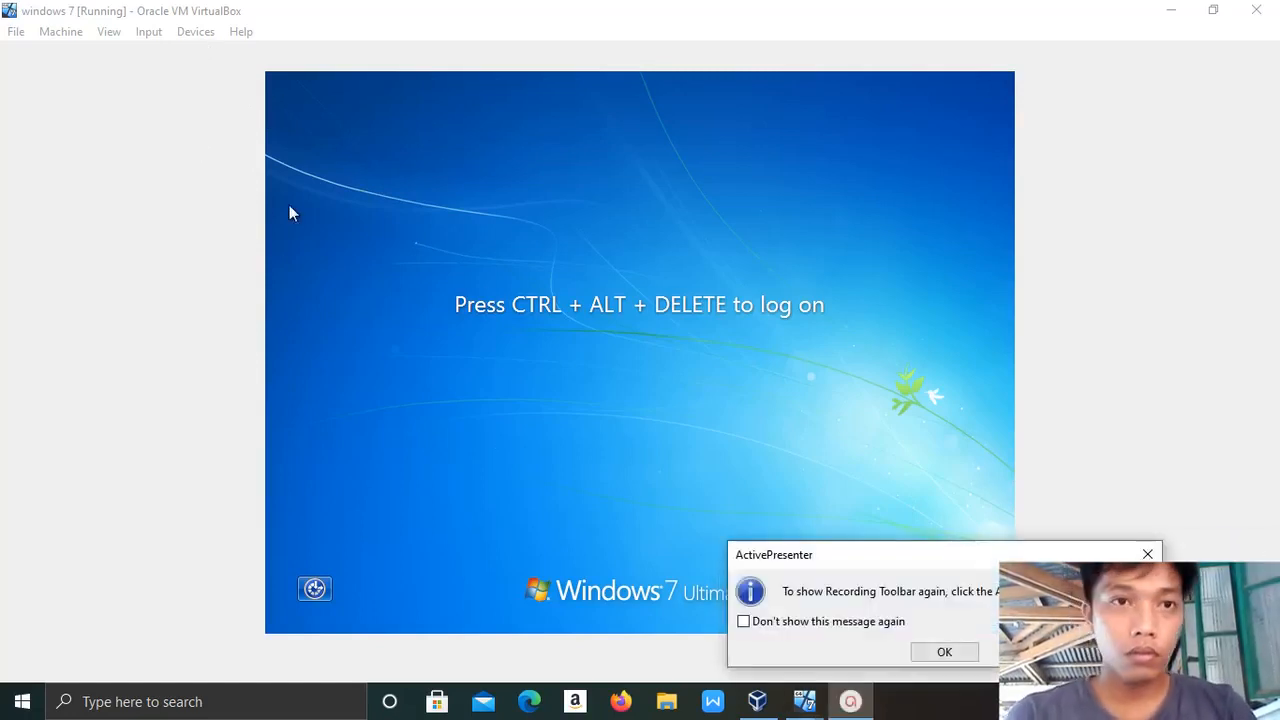
click(944, 652)
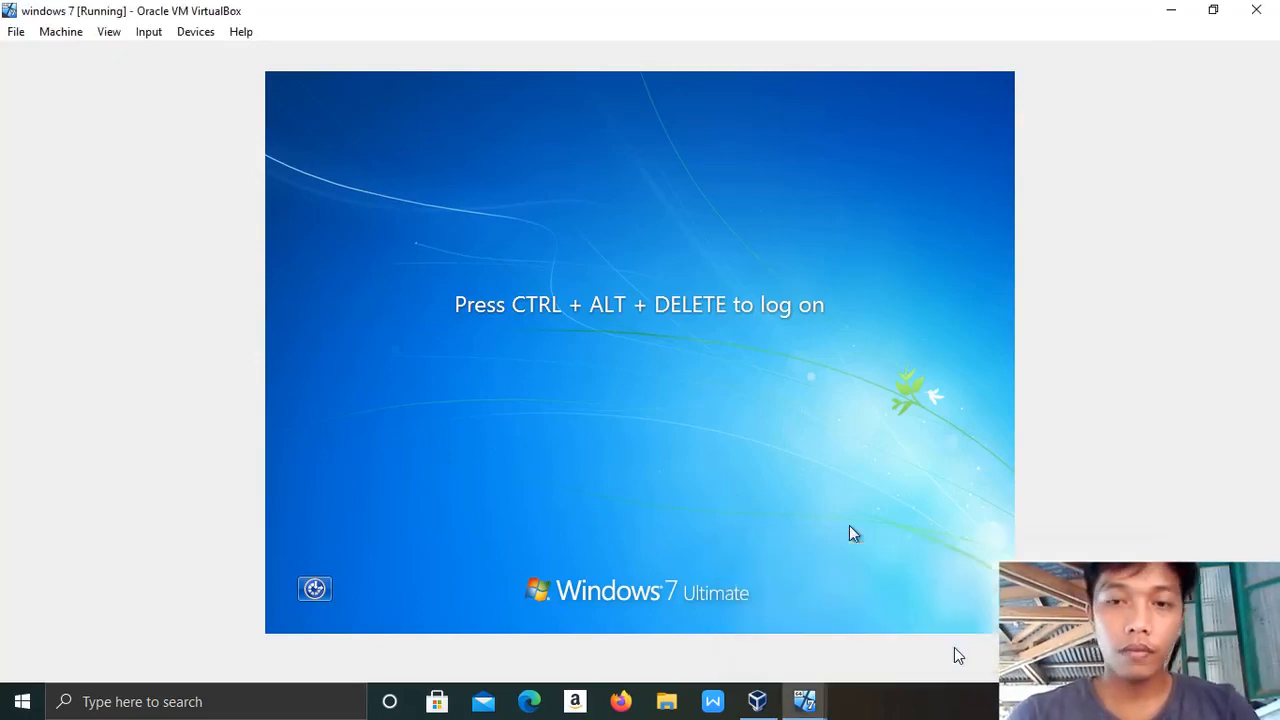
click(149, 35)
Send Ctrl-Alt-Del, choose Other User, and log on with the COOL domain user's name and password.
mouse_move(183, 53)
click(318, 88)
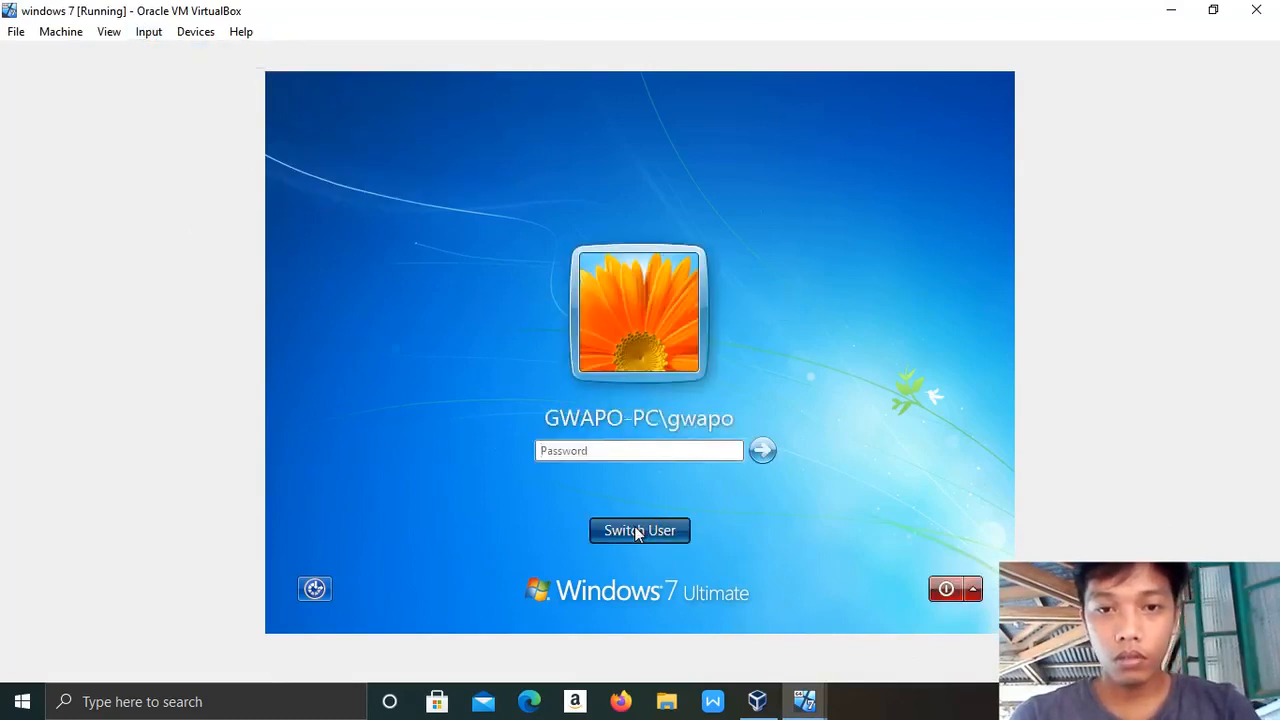
click(635, 529)
click(738, 416)
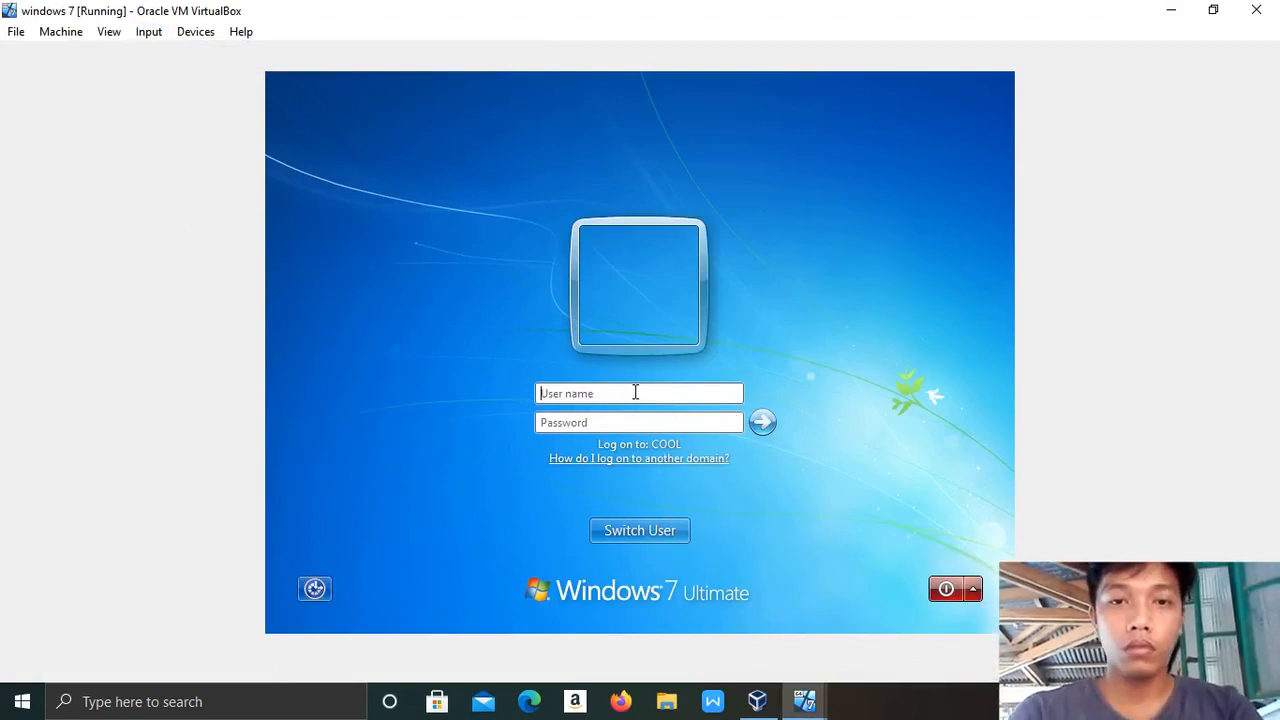
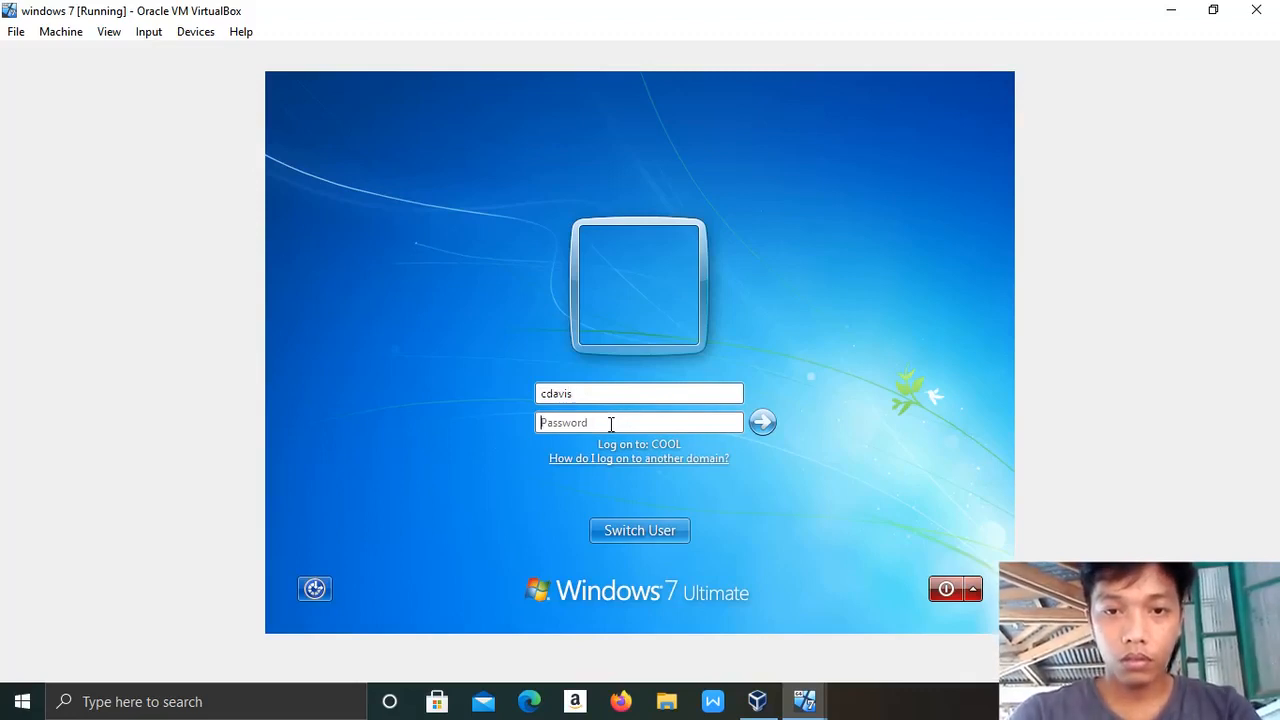
key(Caps_Lock)
text(•)
key(Caps_Lock)
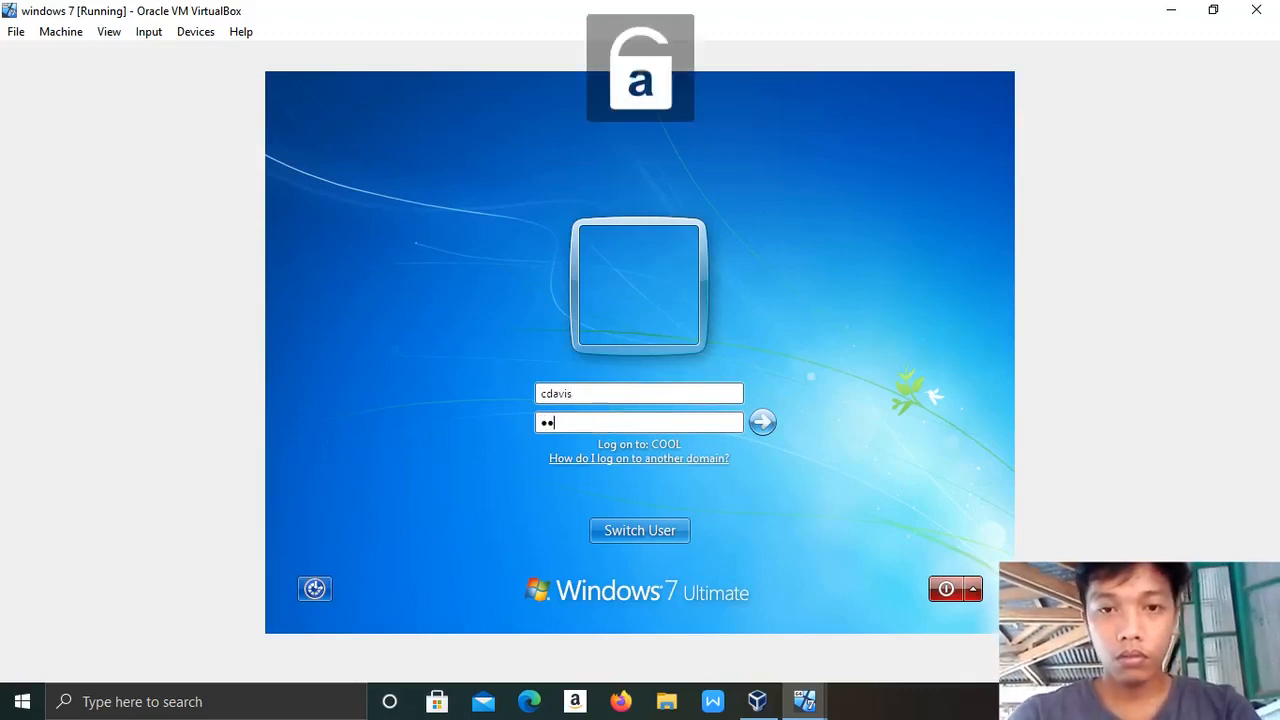
text(••••)
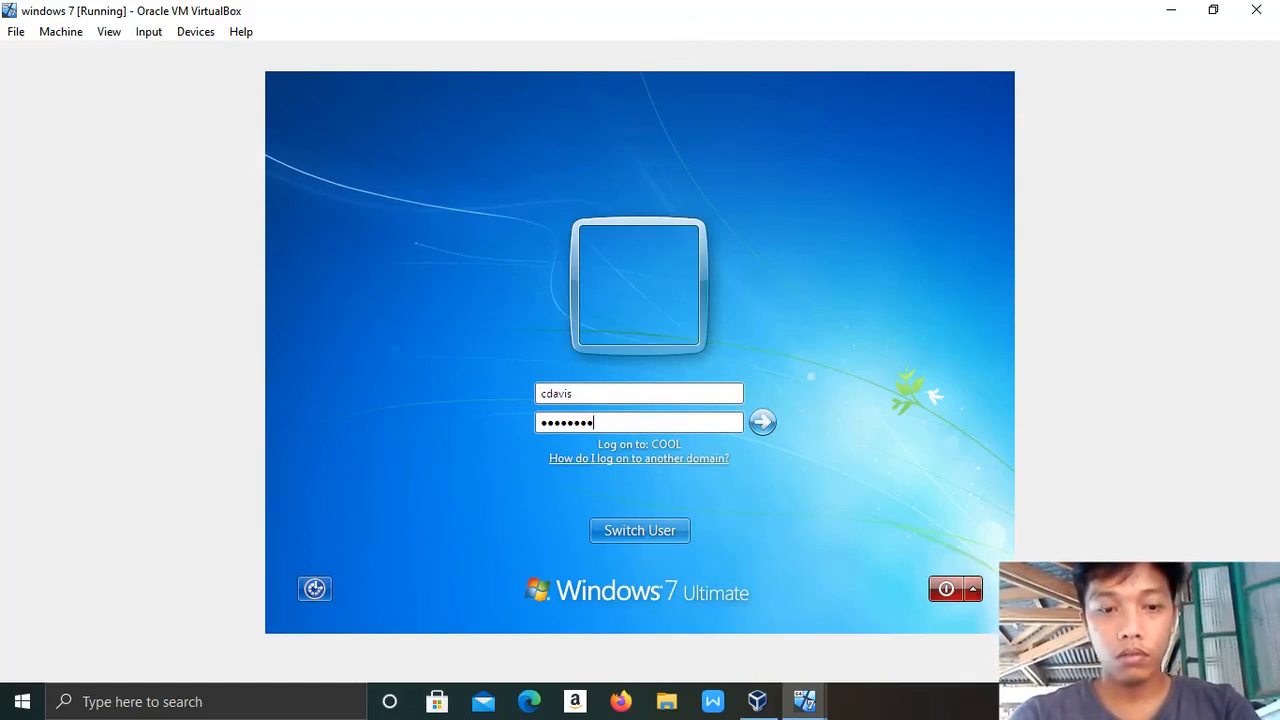
text(••••••)
key(Return)
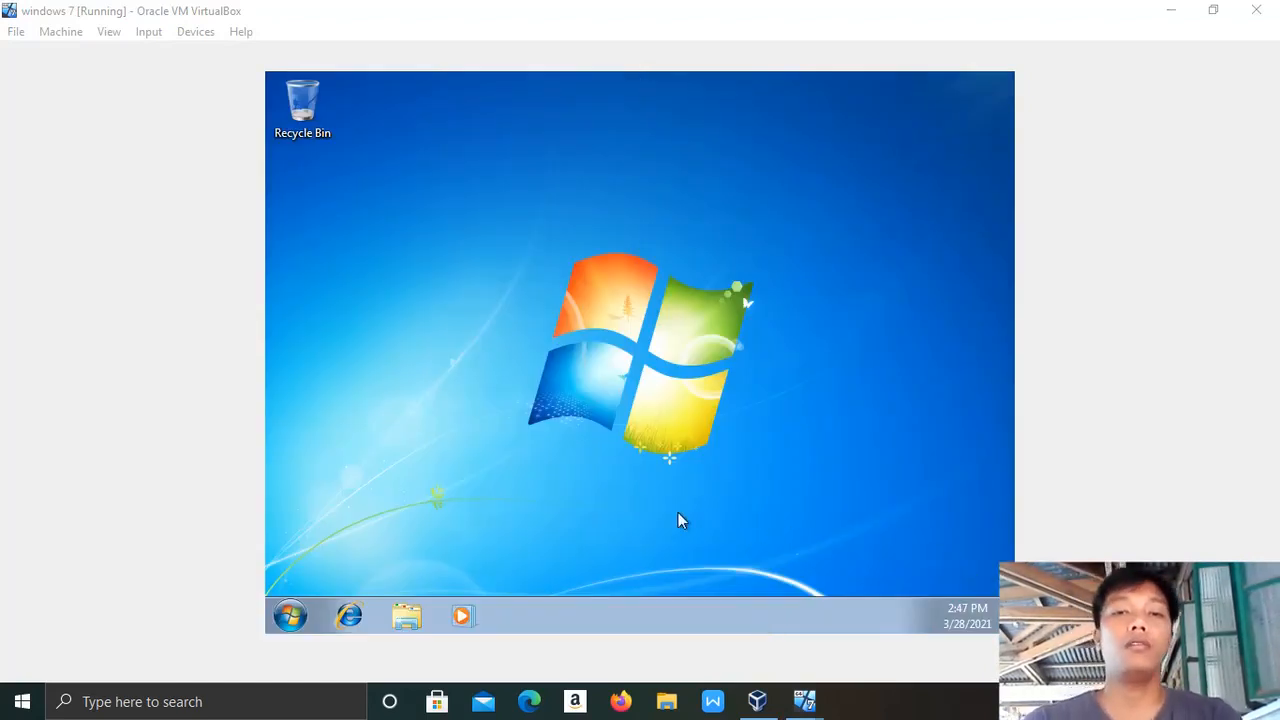
Open Computer's Properties from Windows Explorer to show gwapo-PC.cool.local in domain cool.local.
click(406, 607)
click(406, 607)
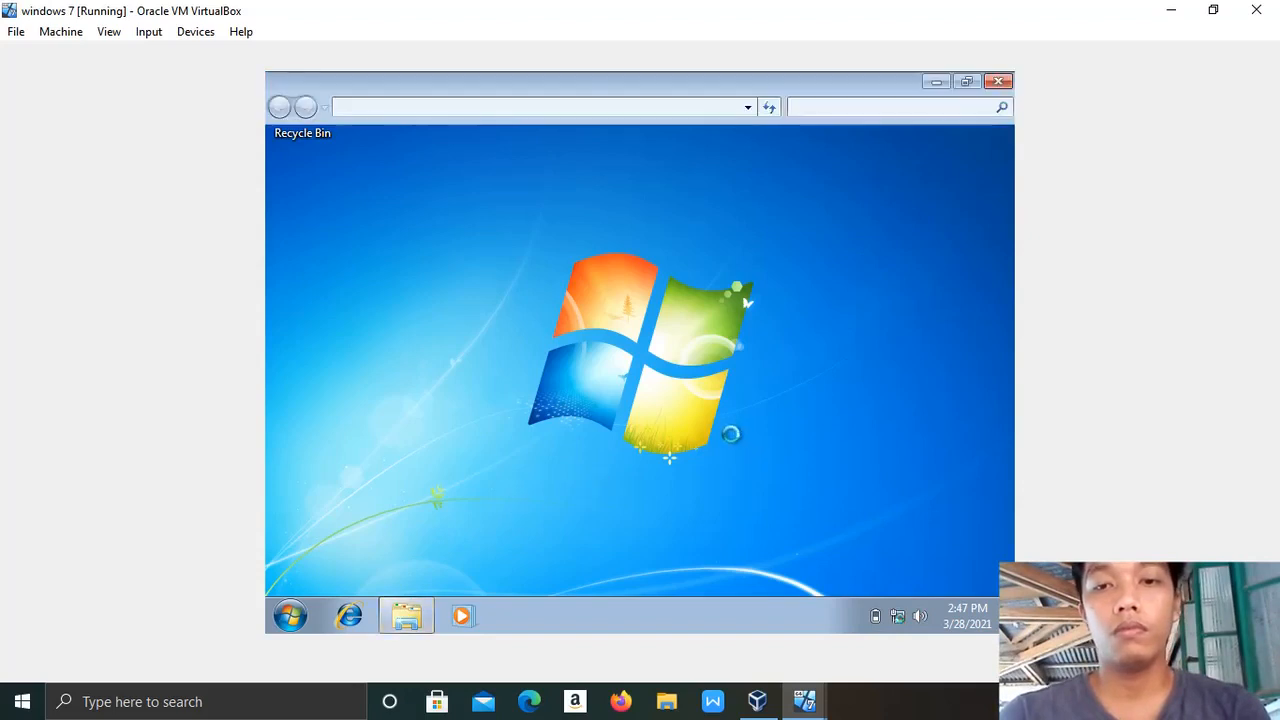
right_click(643, 298)
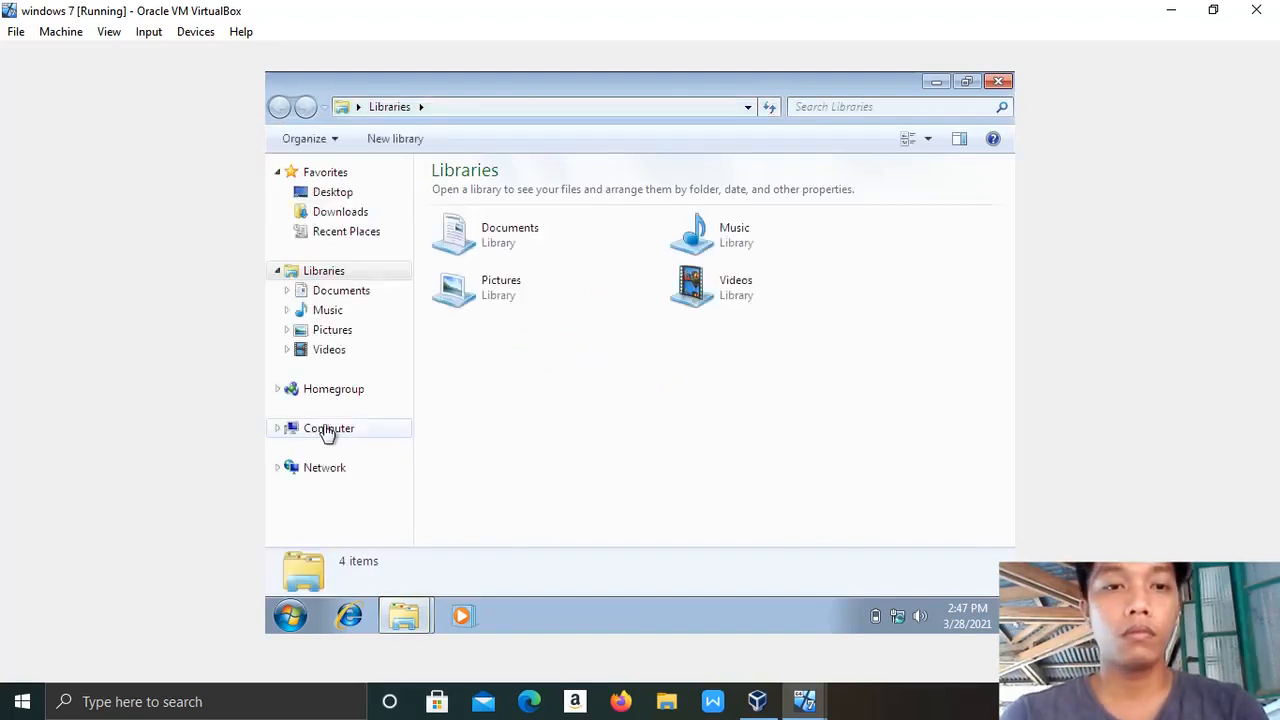
right_click(329, 428)
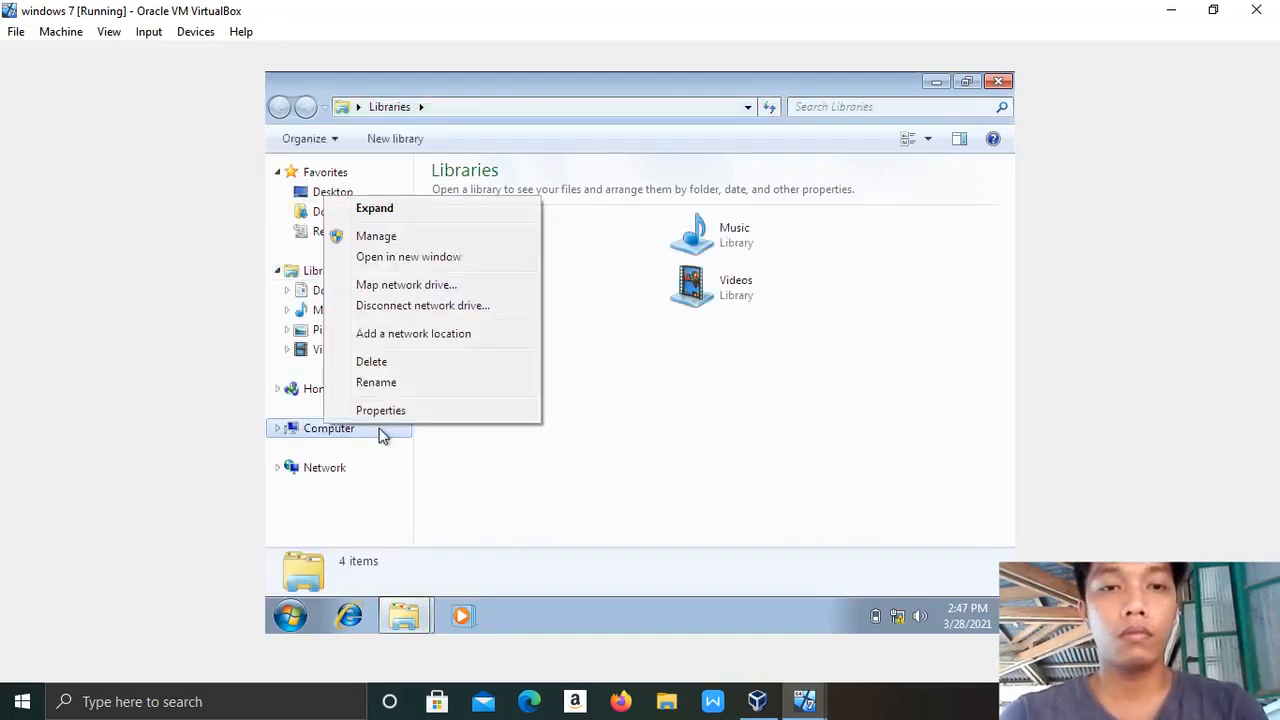
click(395, 410)
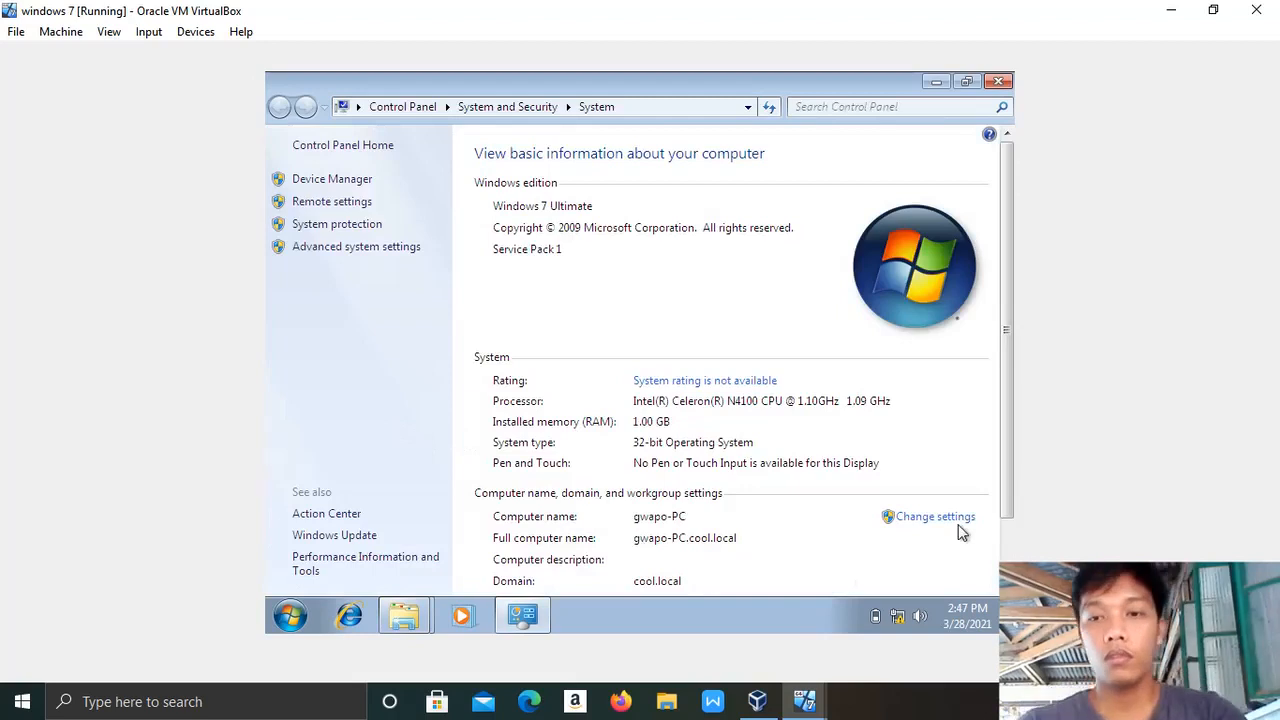
scroll(703, 540, down, 1)
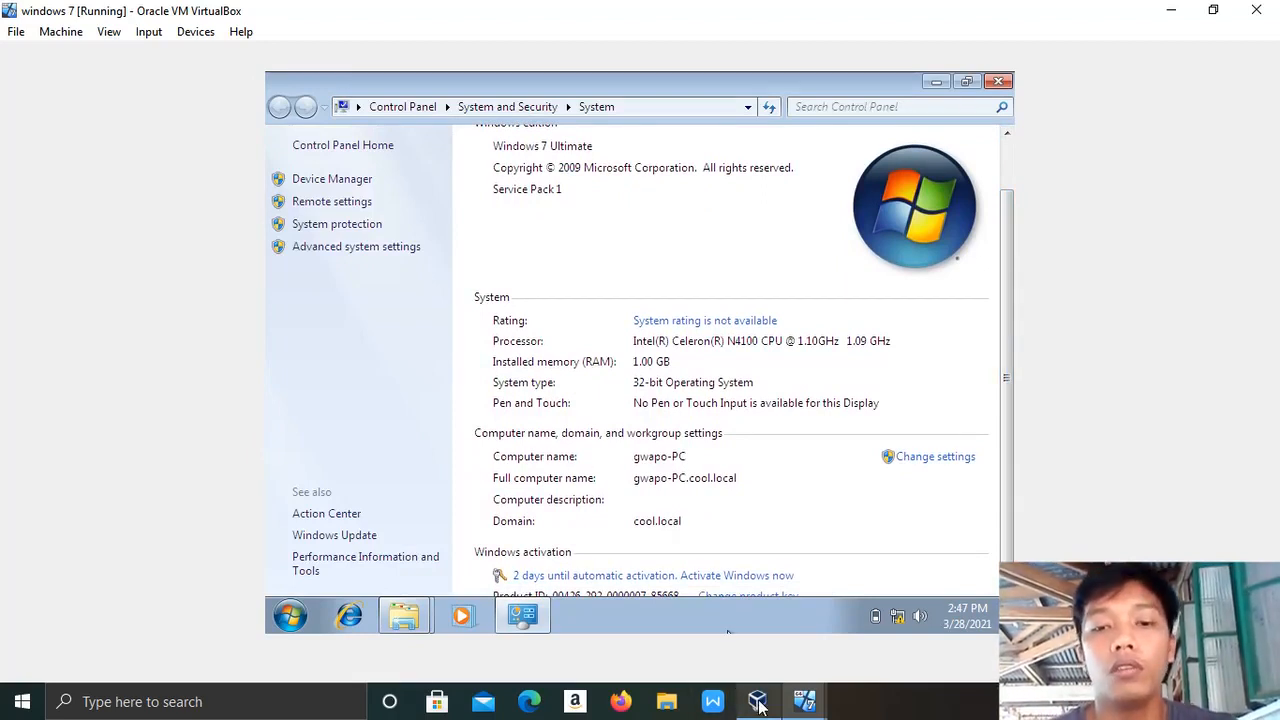
mouse_move(757, 705)
mouse_move(805, 702)
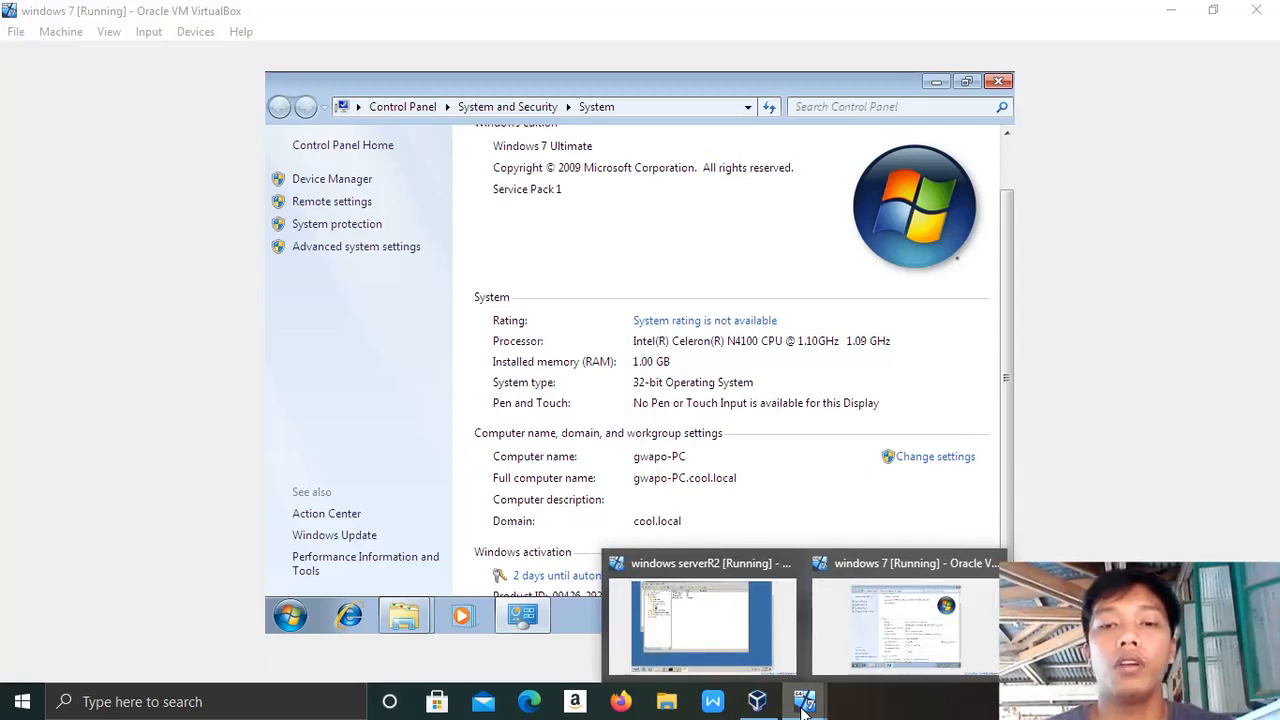
On the serverR2 machine, close the Active Directory Users and Computers and DHCP consoles.
click(703, 620)
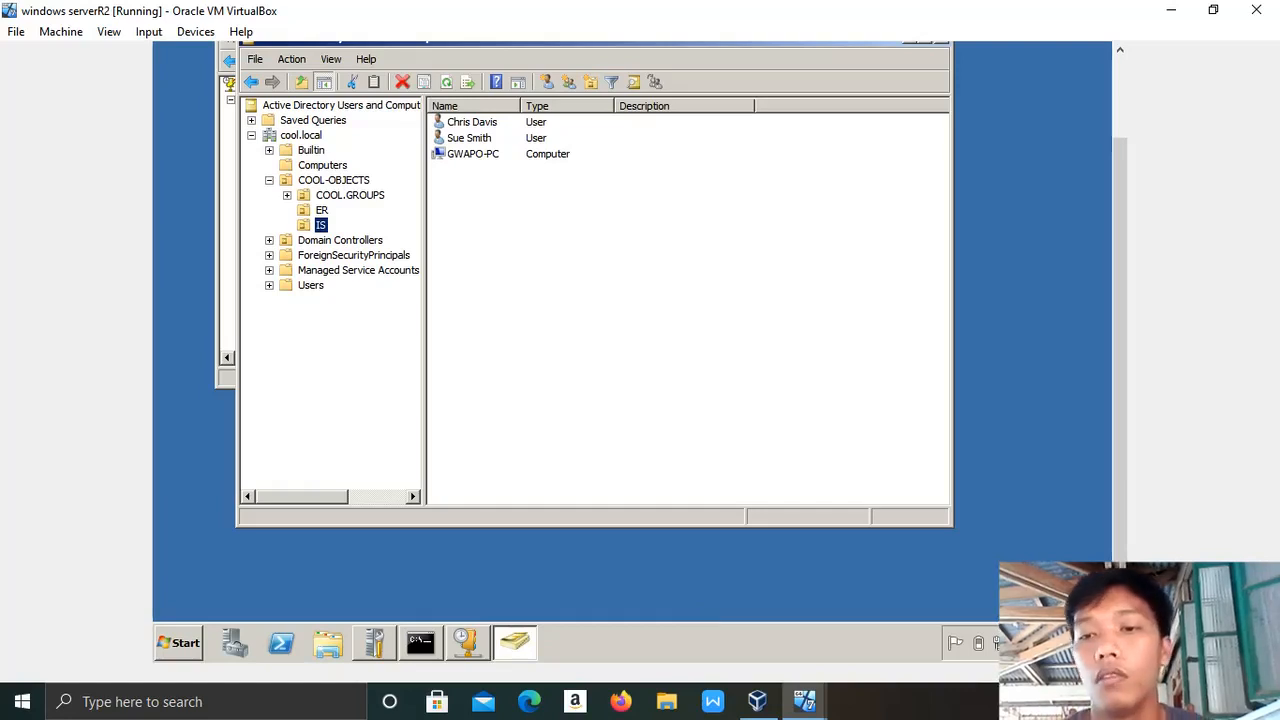
drag(1119, 585, 1092, 319)
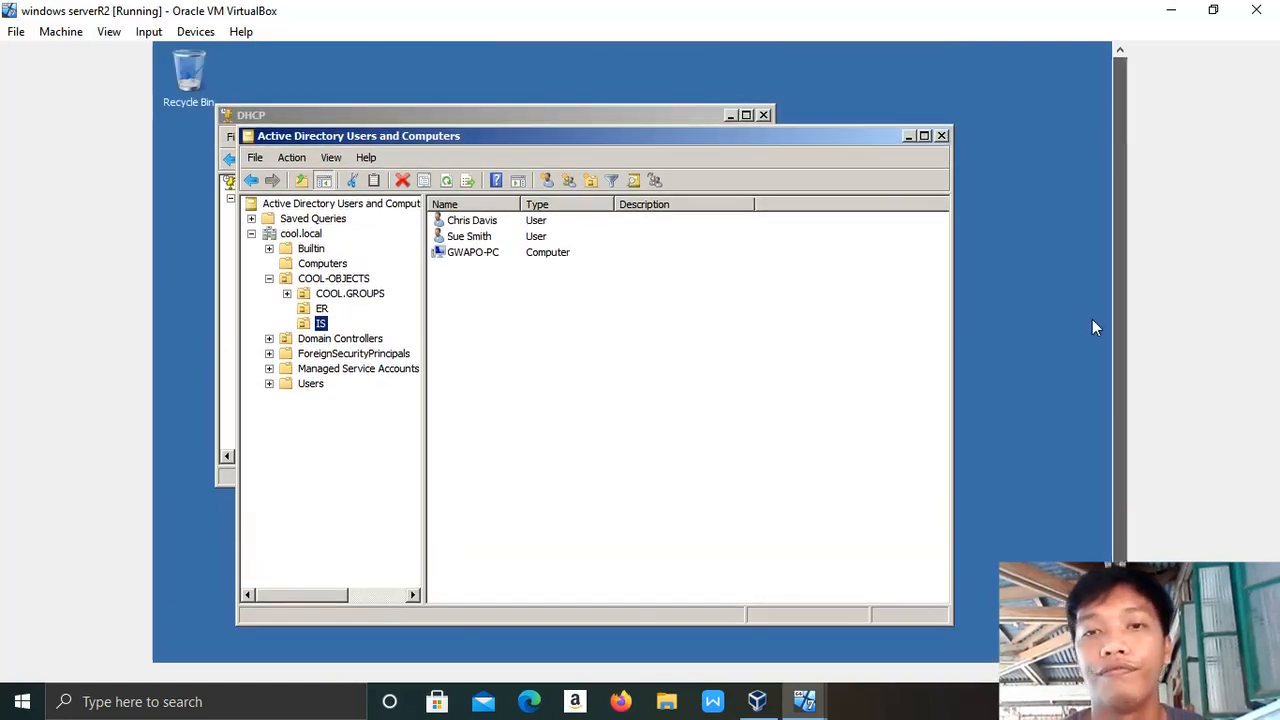
click(941, 136)
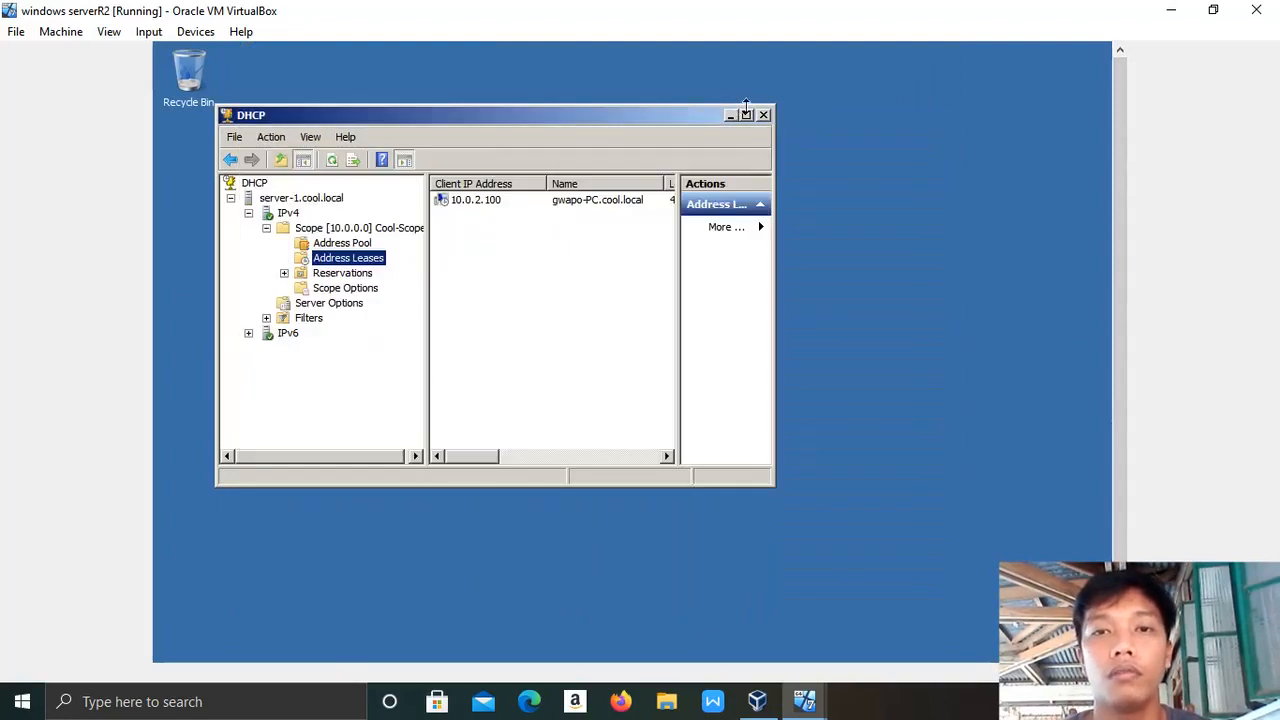
click(762, 114)
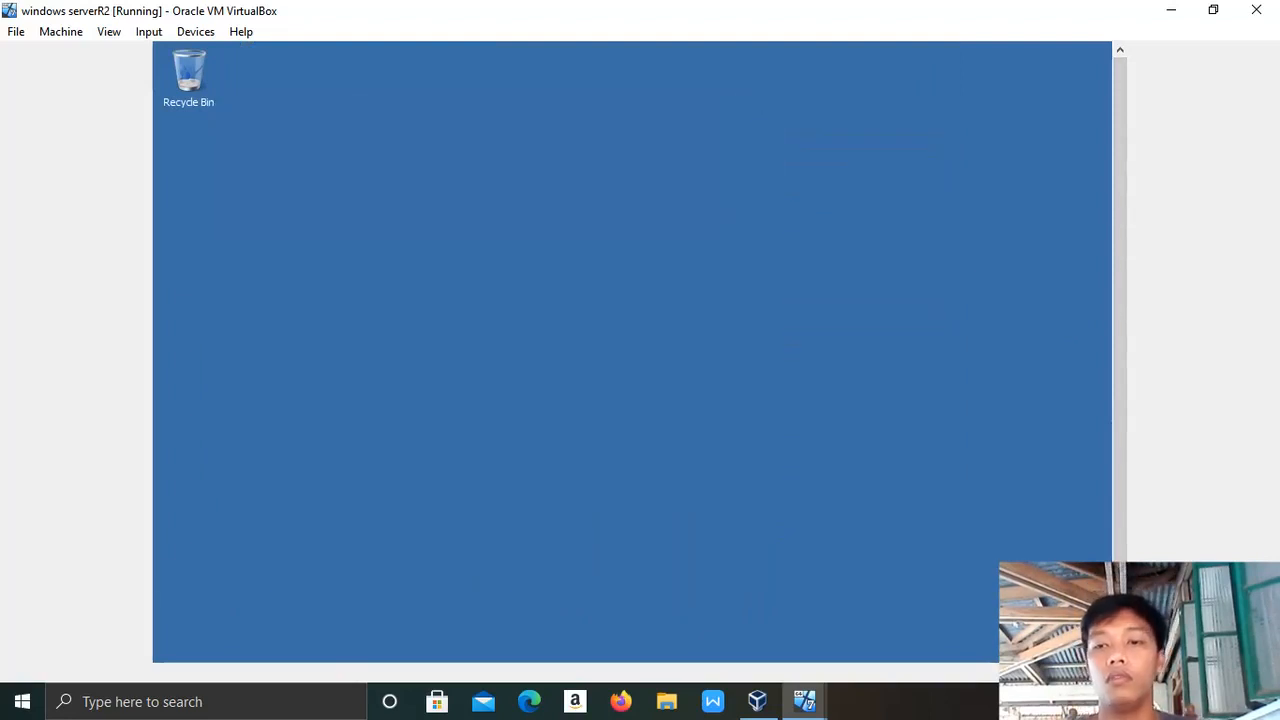